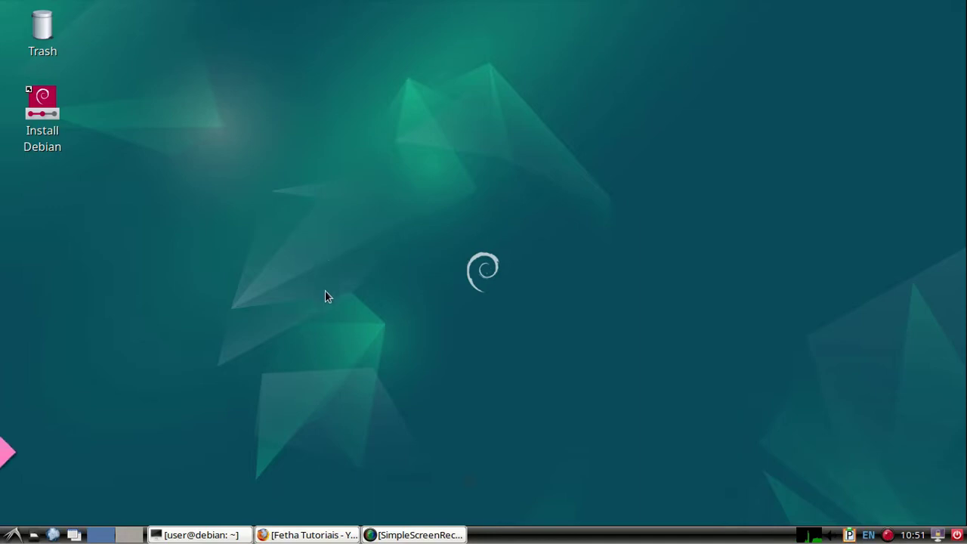
Check the used memory in the terminal's free -h output by highlighting the value, and minimize the terminal
click(217, 535)
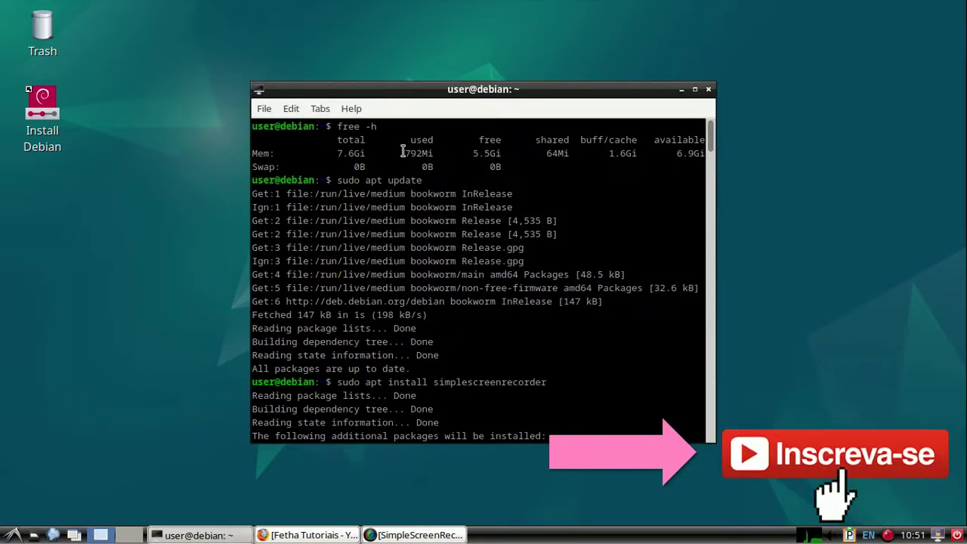
drag(405, 151, 433, 153)
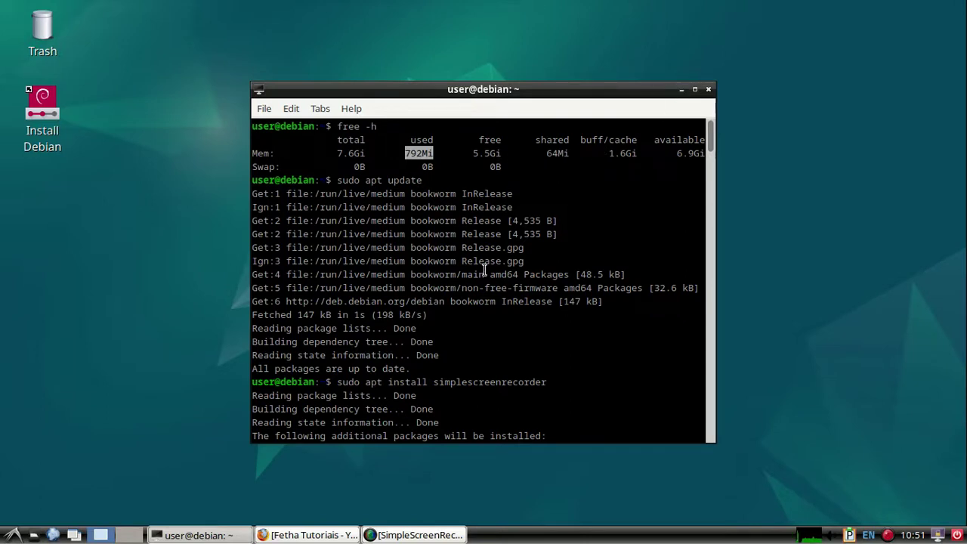
click(681, 90)
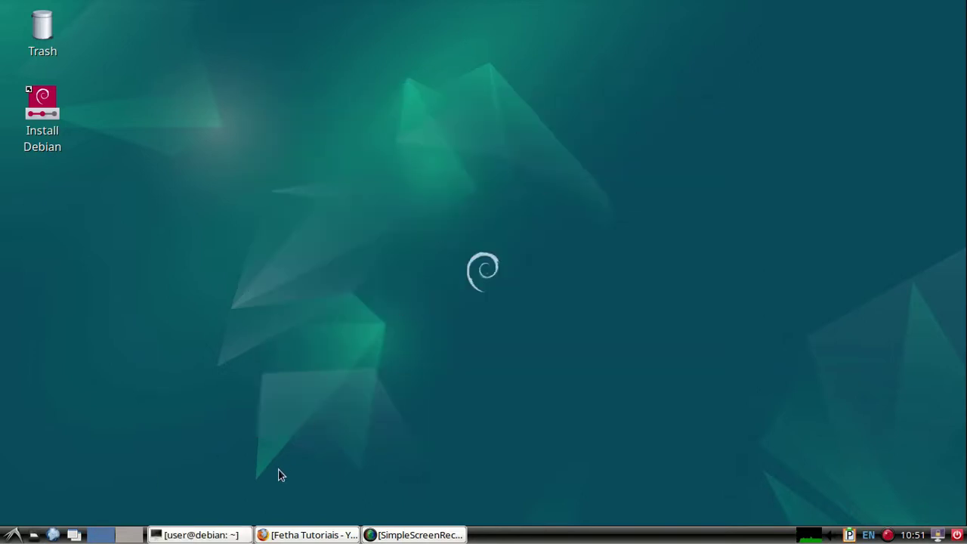
Switch to Firefox and browse the latest videos on the Fetha Tutoriais YouTube channel
click(281, 538)
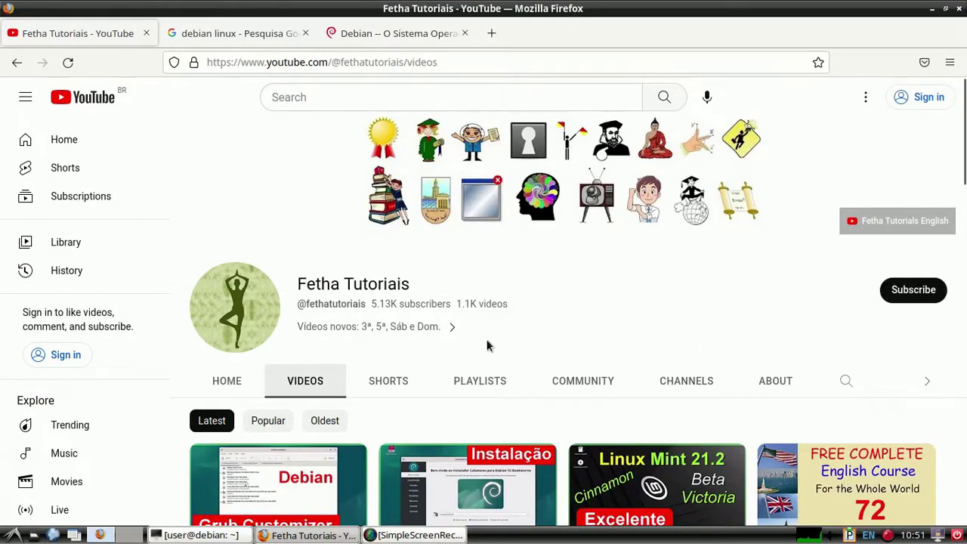
drag(297, 284, 338, 282)
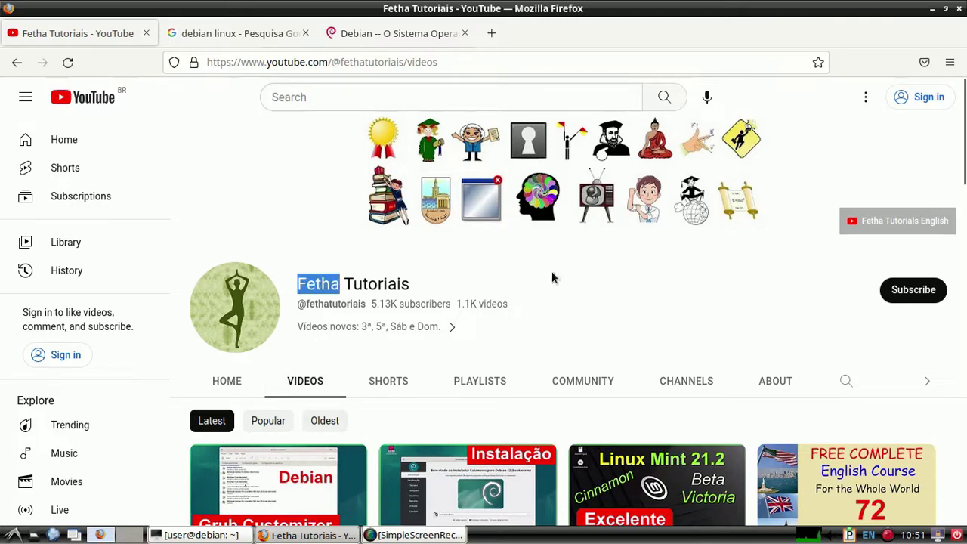
scroll(551, 278, down, 2)
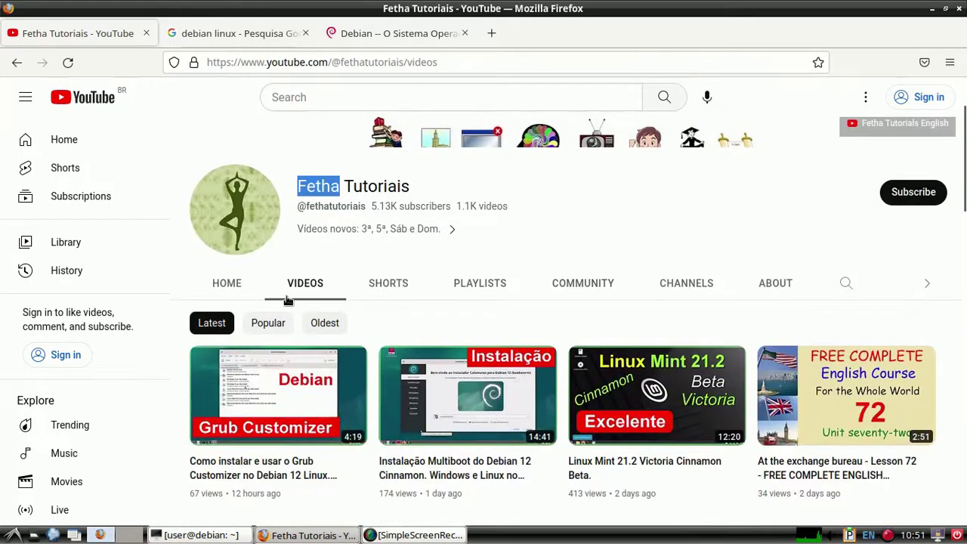
scroll(566, 278, down, 4)
scroll(576, 269, down, 4)
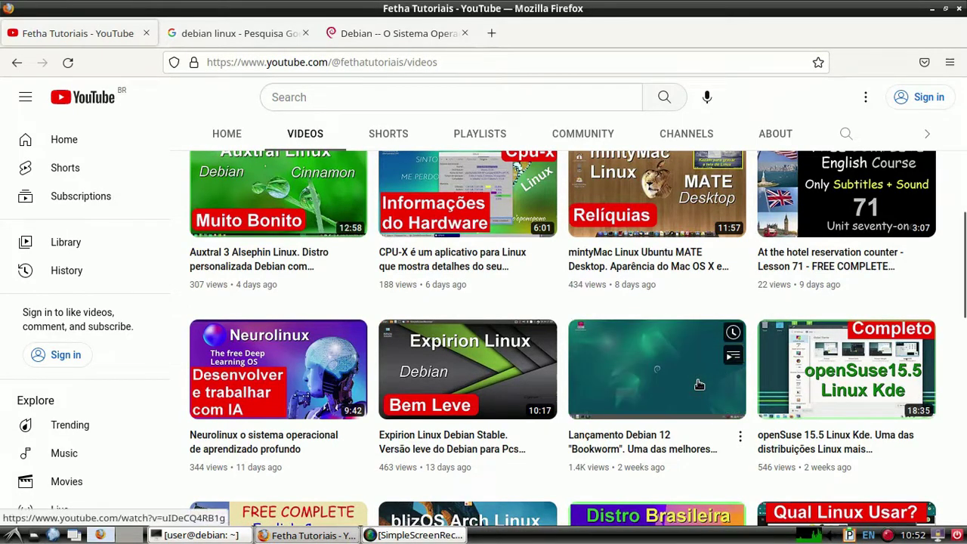
scroll(699, 385, up, 4)
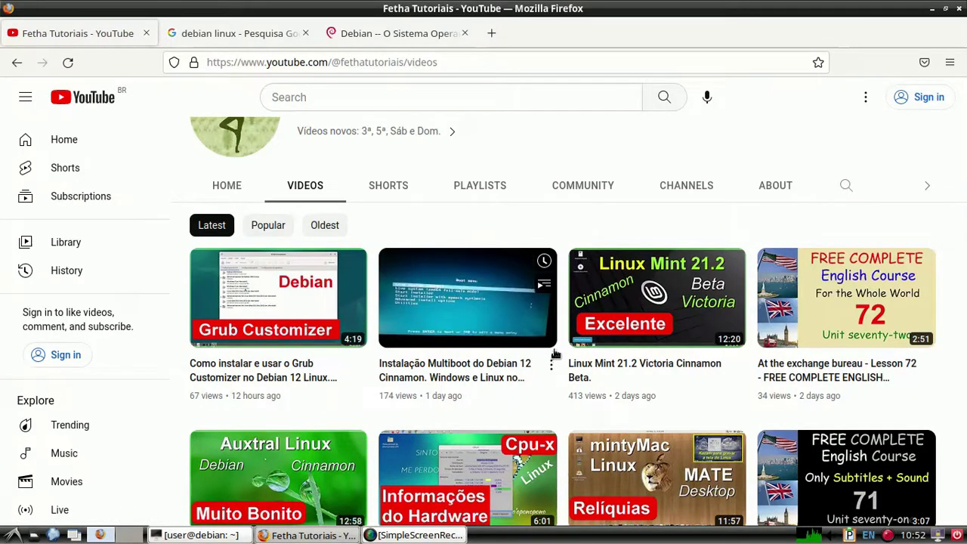
scroll(743, 233, up, 2)
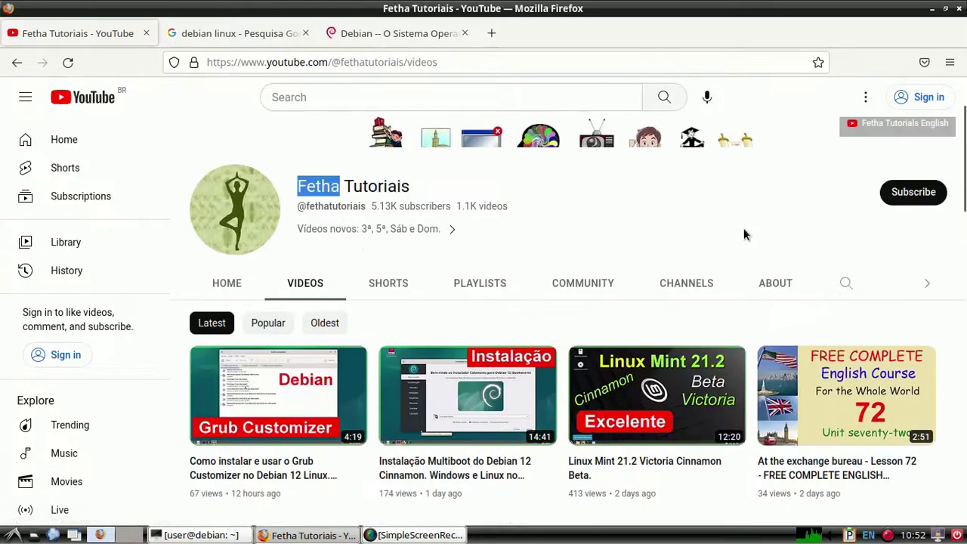
Search within the channel for "rufus" and look over the matching videos
click(845, 283)
text(rufus)
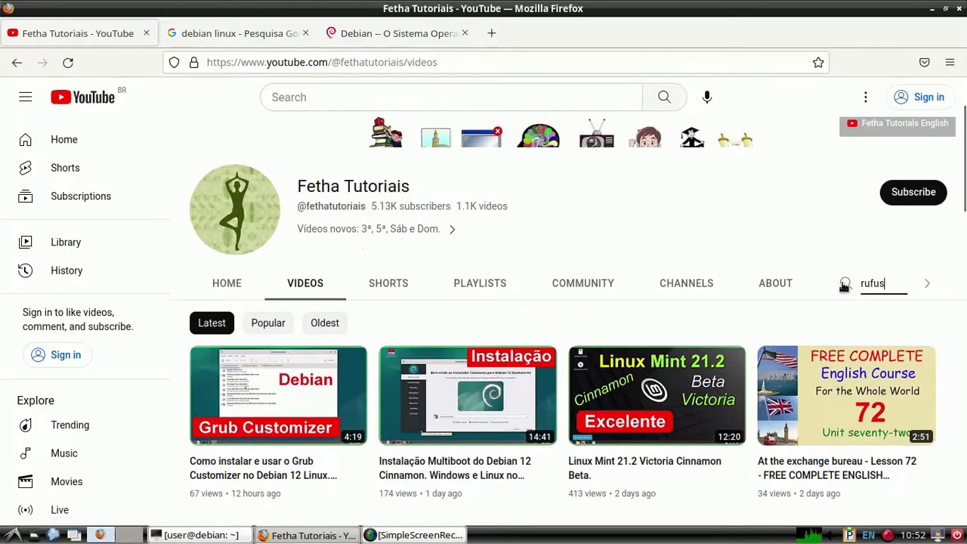
key(Return)
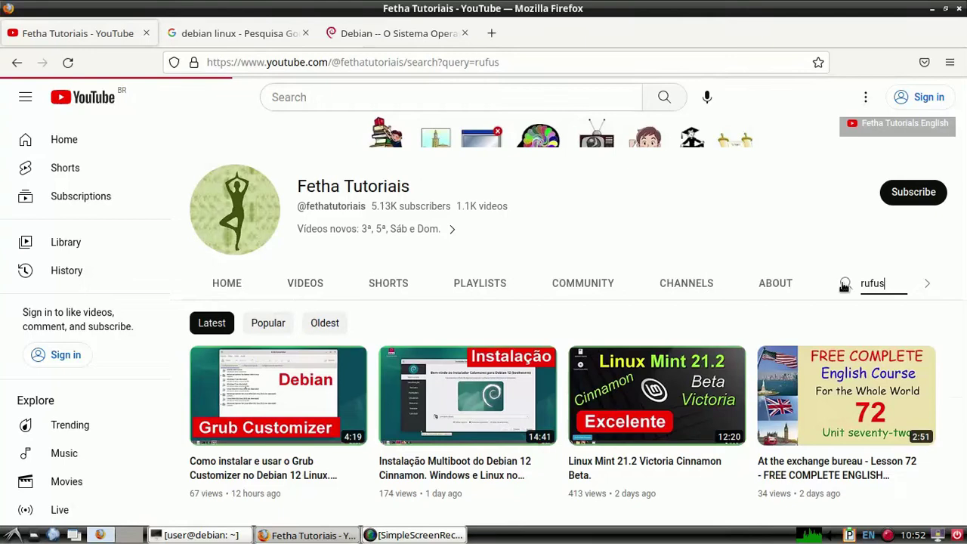
scroll(569, 244, down, 5)
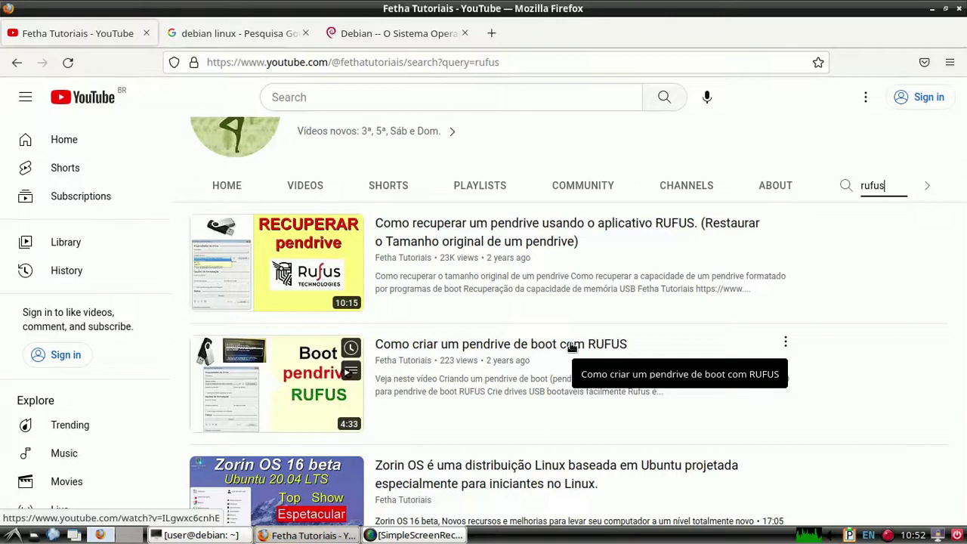
scroll(571, 340, up, 3)
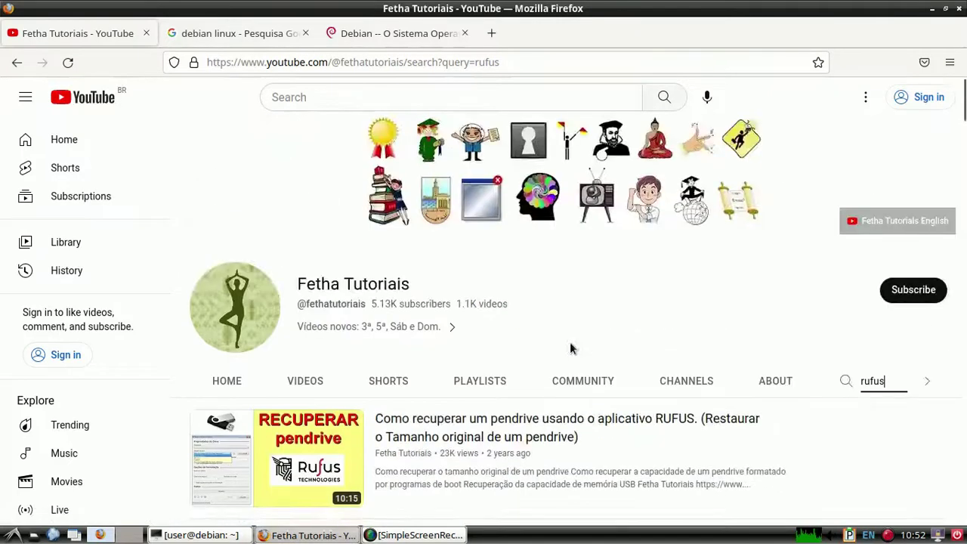
Open the channel's playlists and browse the Linux learning playlists
click(464, 387)
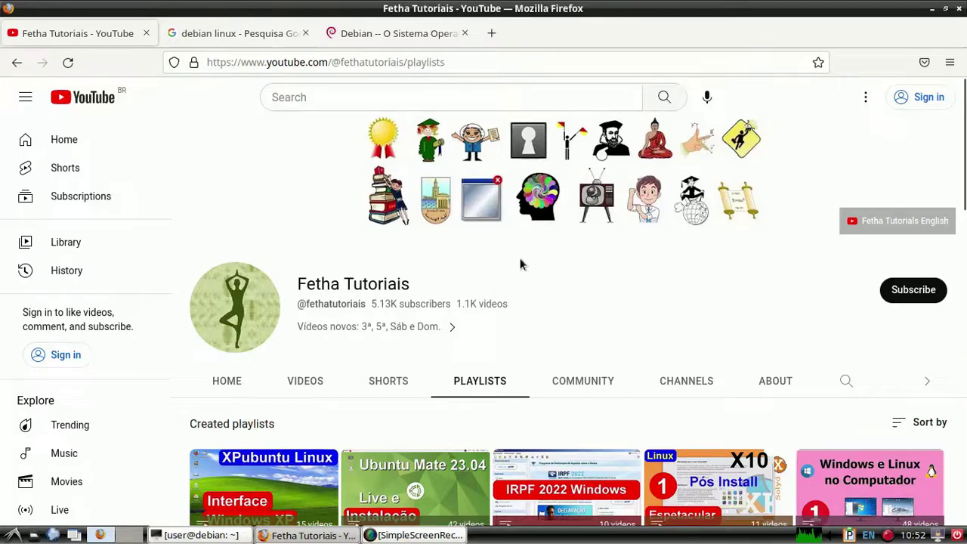
scroll(520, 263, down, 5)
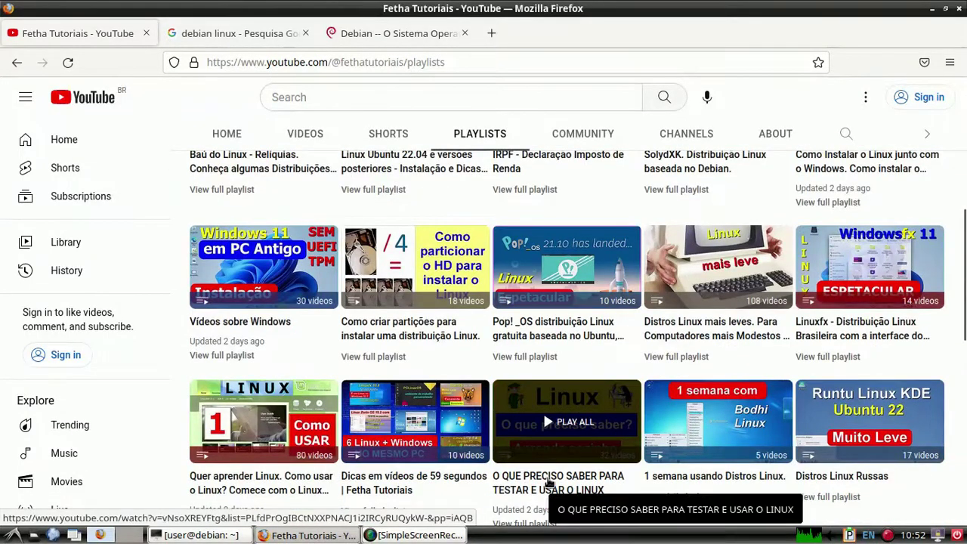
scroll(565, 390, down, 1)
scroll(565, 389, down, 1)
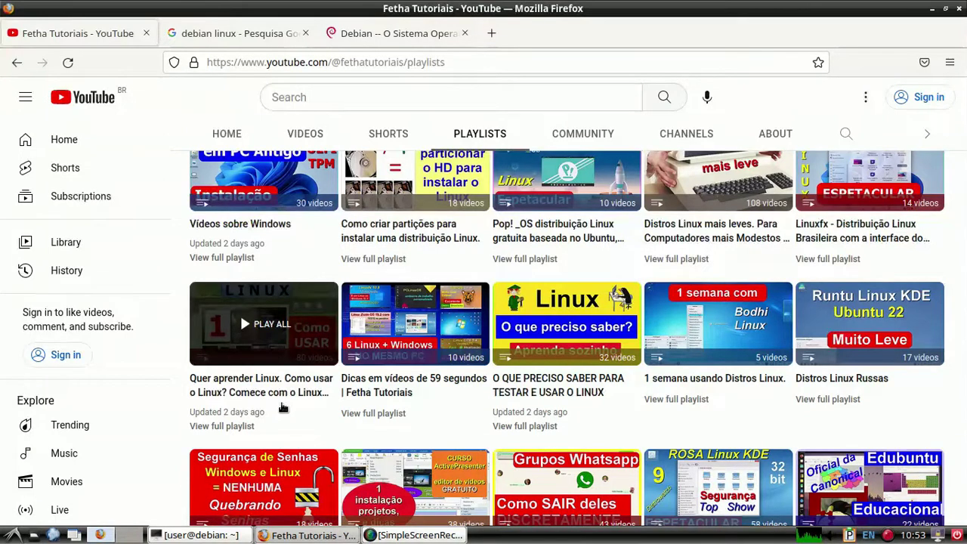
key(Home)
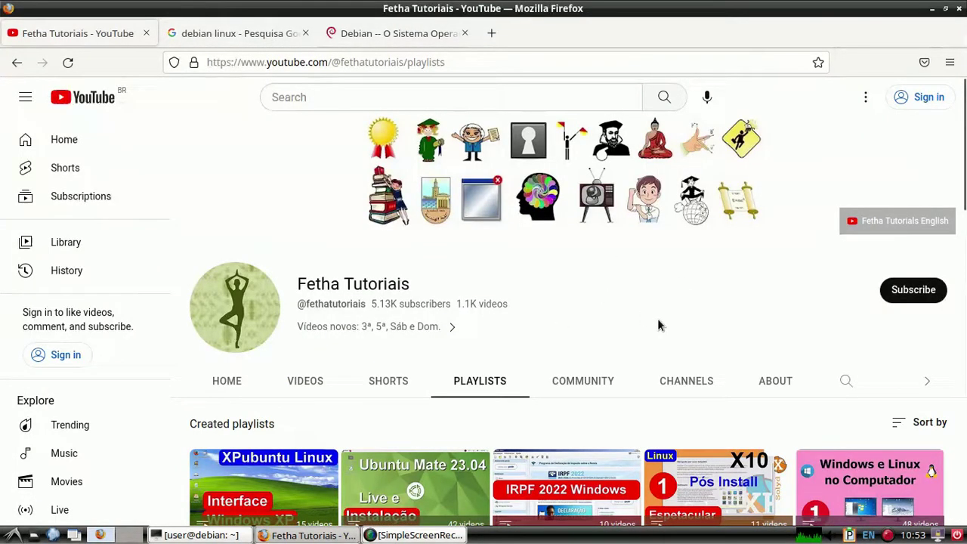
Go from the Google results for debian linux to the Debian homepage and open its download page
click(236, 33)
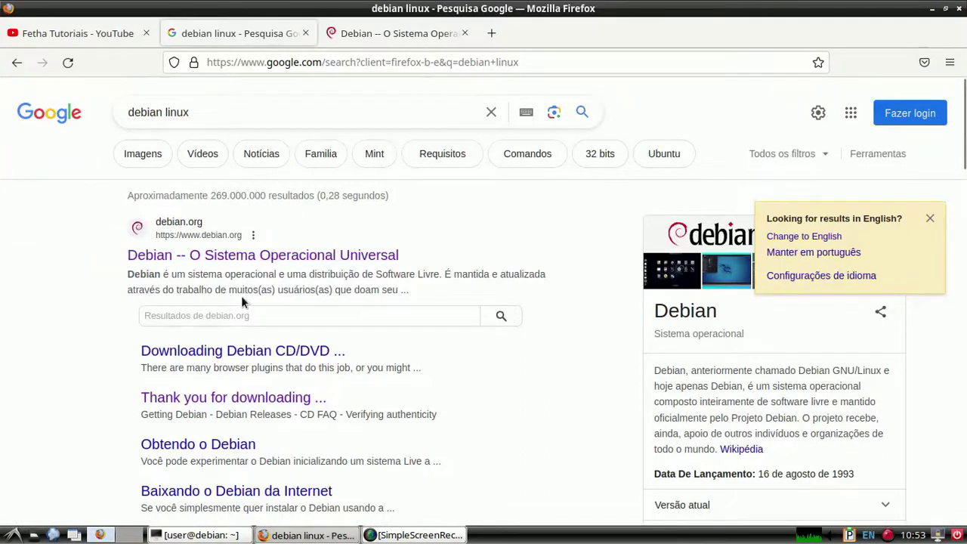
click(204, 259)
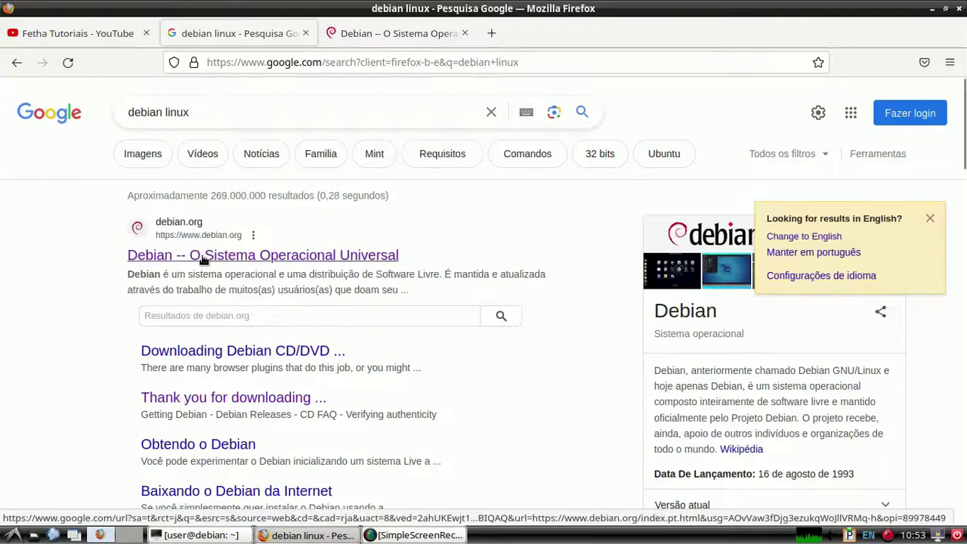
click(385, 38)
scroll(473, 255, down, 2)
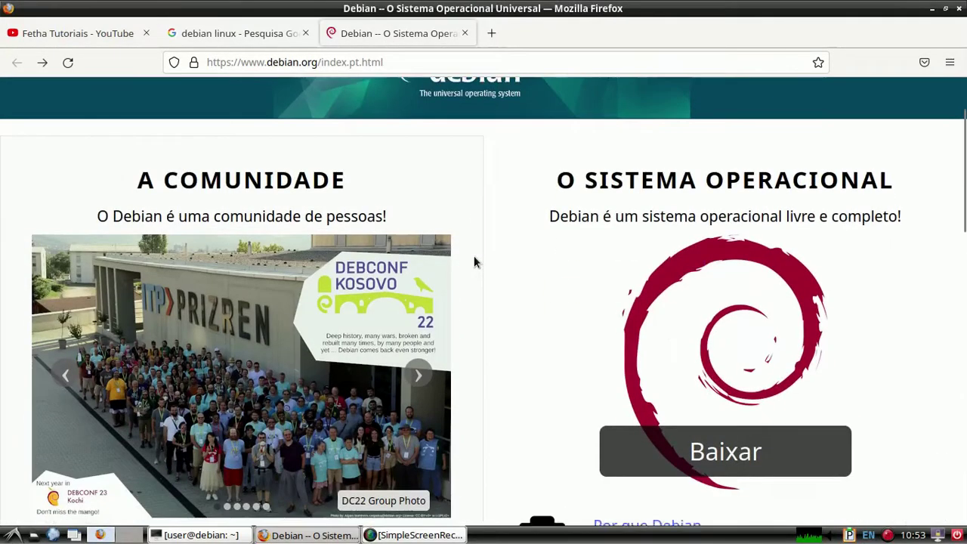
scroll(474, 260, down, 2)
scroll(473, 256, down, 2)
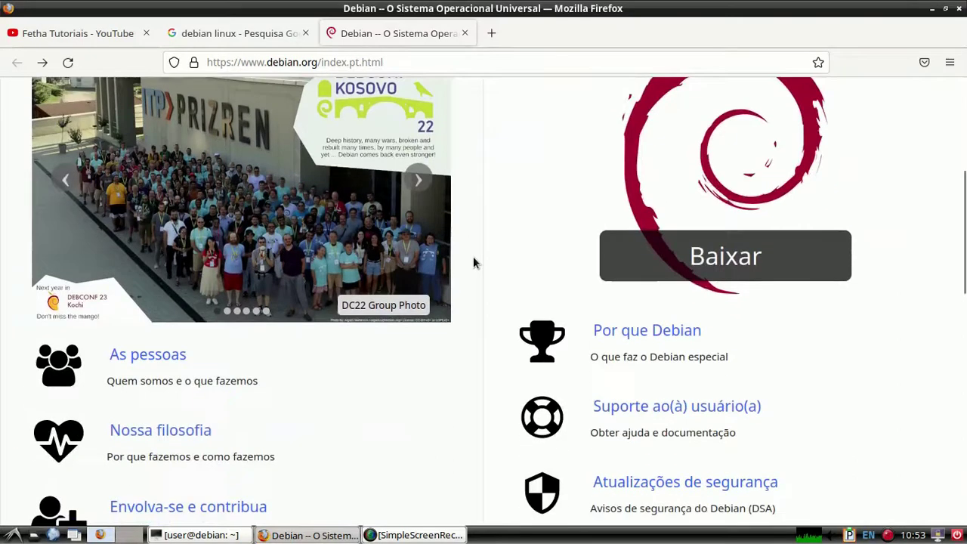
scroll(472, 256, down, 5)
scroll(473, 256, up, 5)
scroll(473, 256, down, 2)
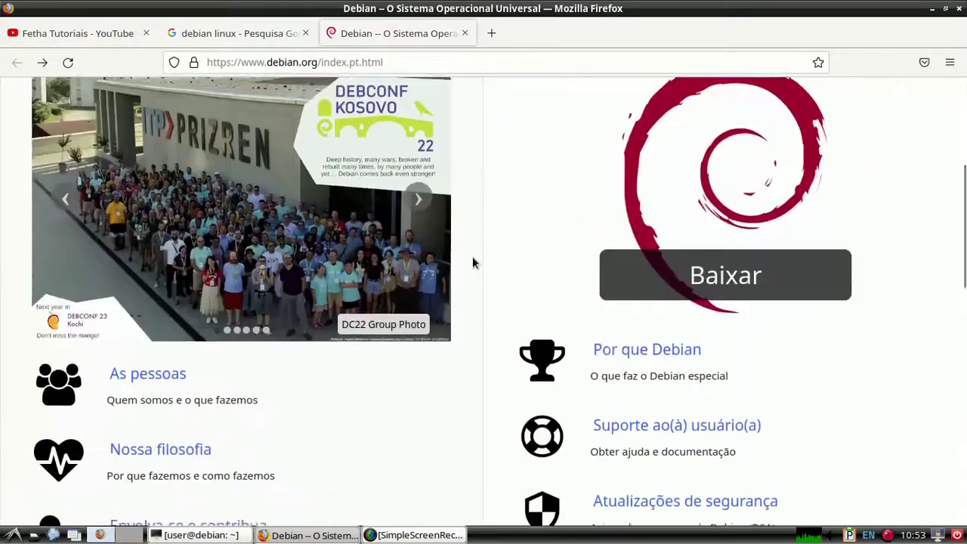
click(752, 263)
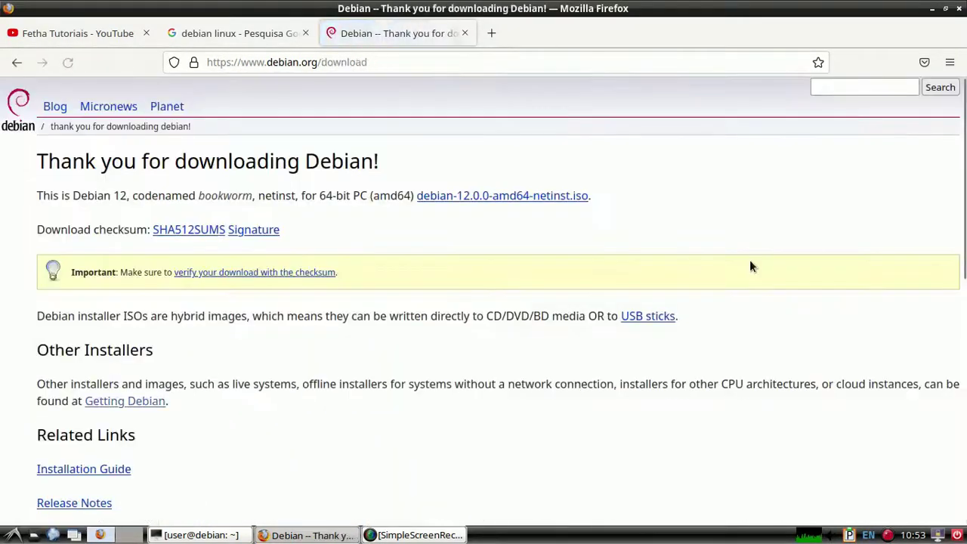
Open the Getting Debian link from Other Installers in a new browser tab and switch to it
scroll(674, 219, down, 3)
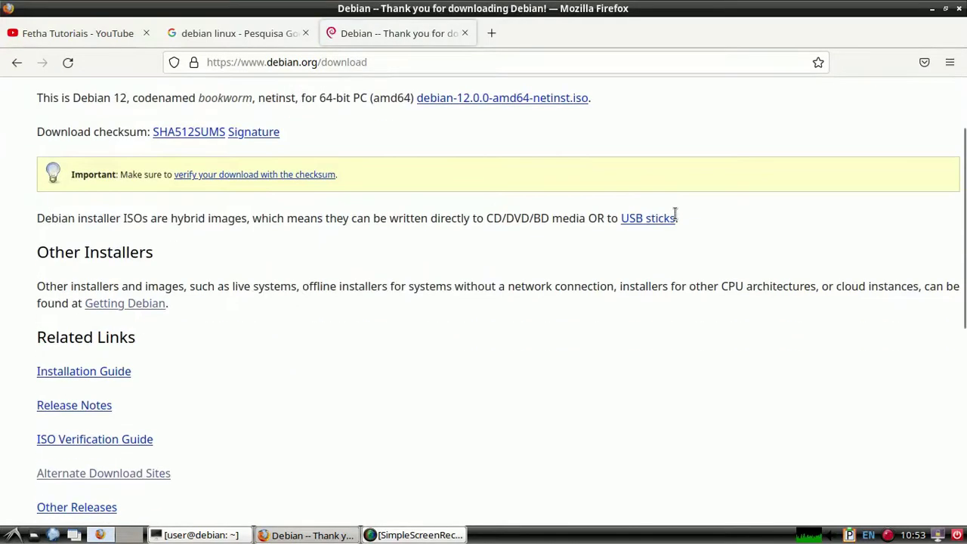
right_click(115, 306)
click(158, 317)
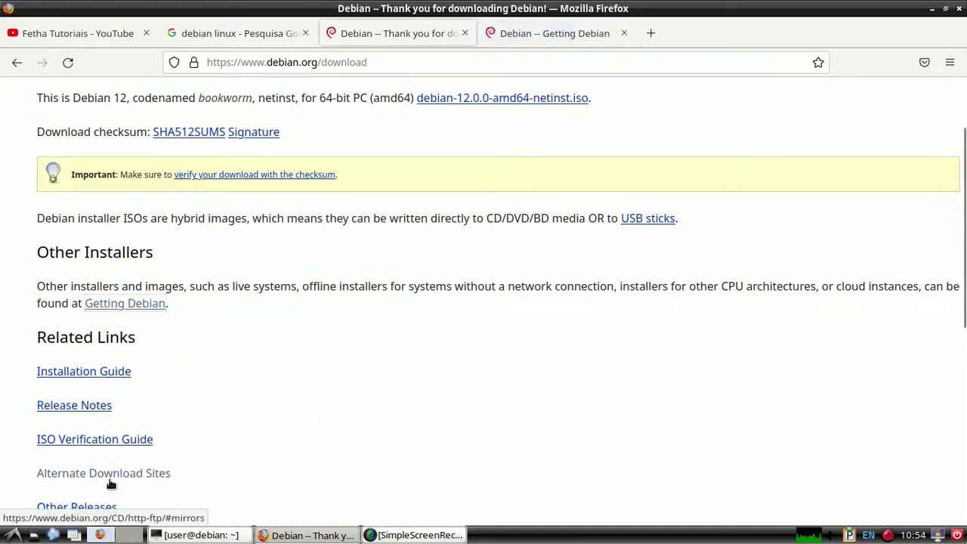
click(540, 34)
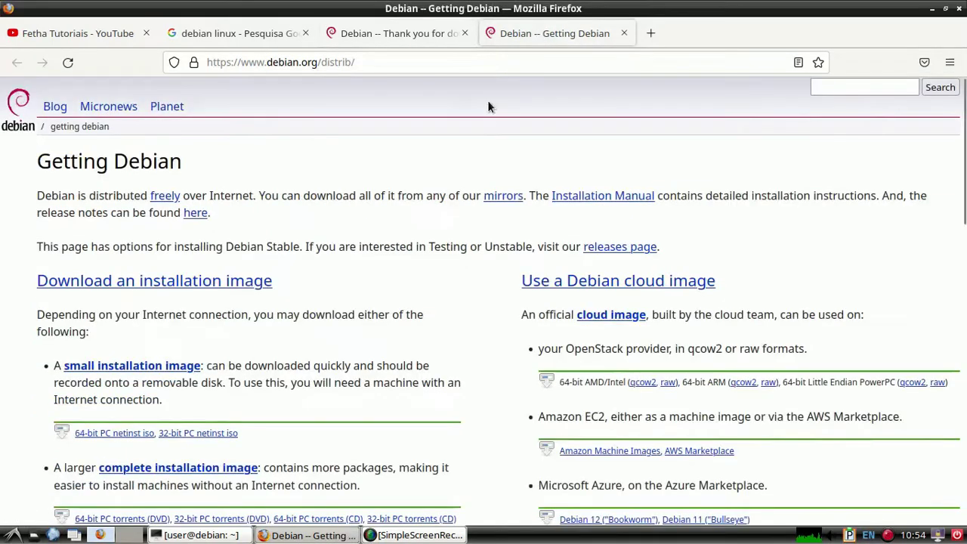
Go to Try Debian live before installing and open the amd64 directory for the stable DVD/USB images, not the BitTorrent one
scroll(392, 162, down, 5)
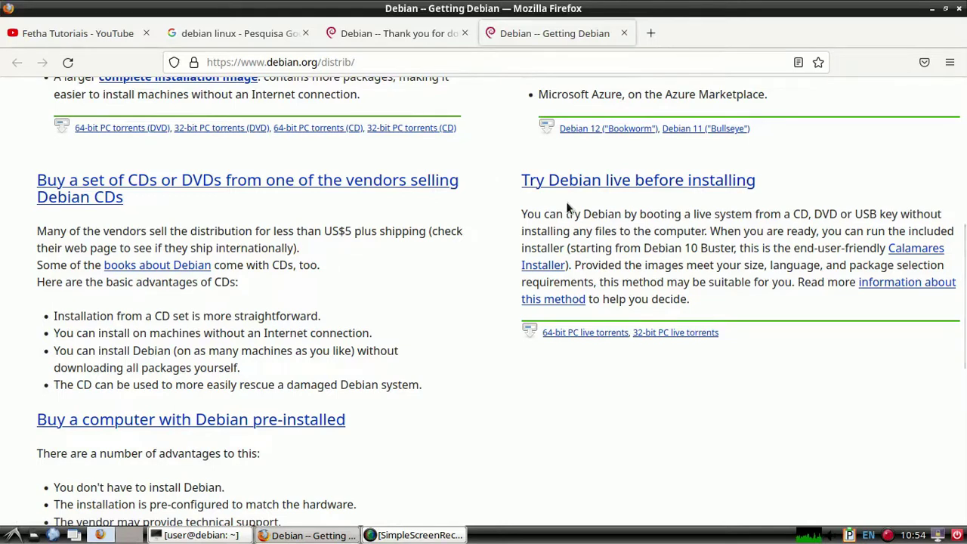
click(618, 183)
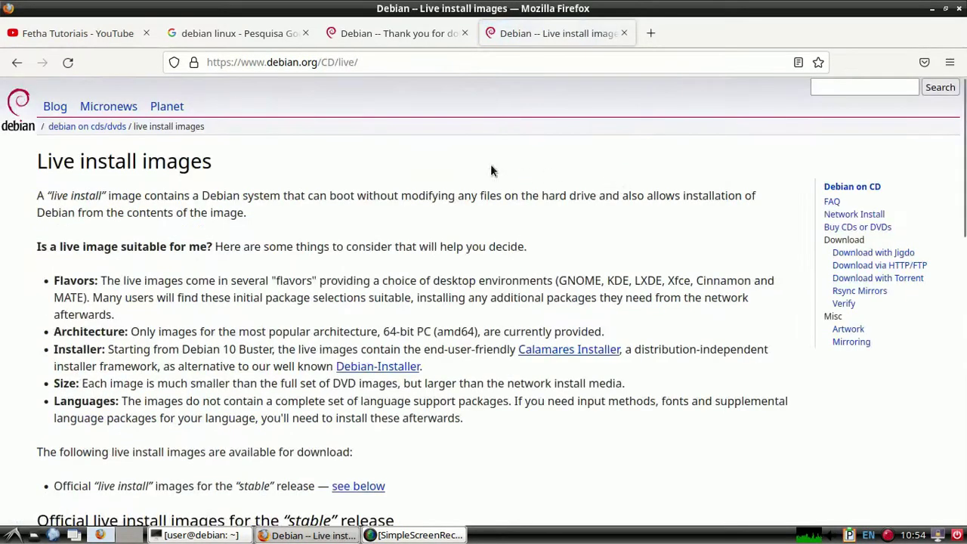
scroll(349, 143, down, 5)
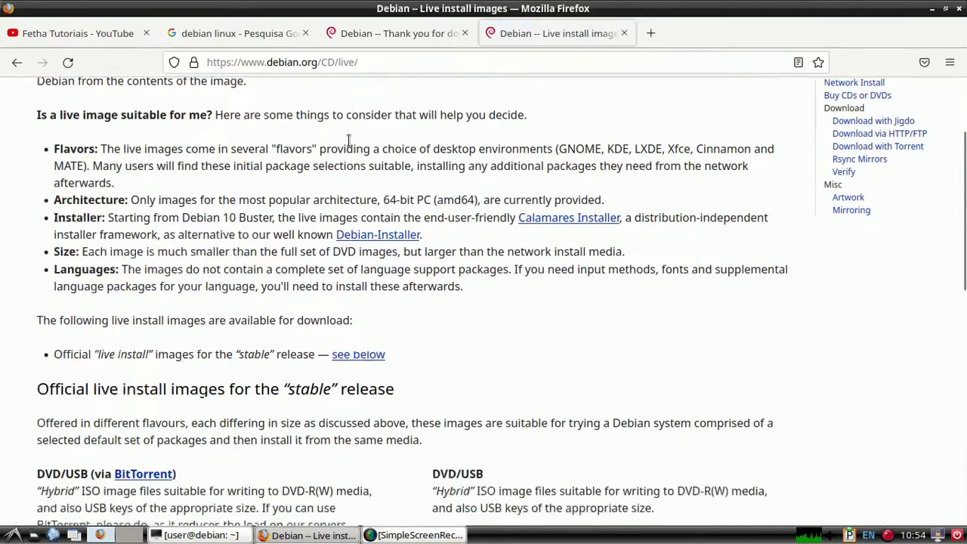
scroll(348, 139, down, 2)
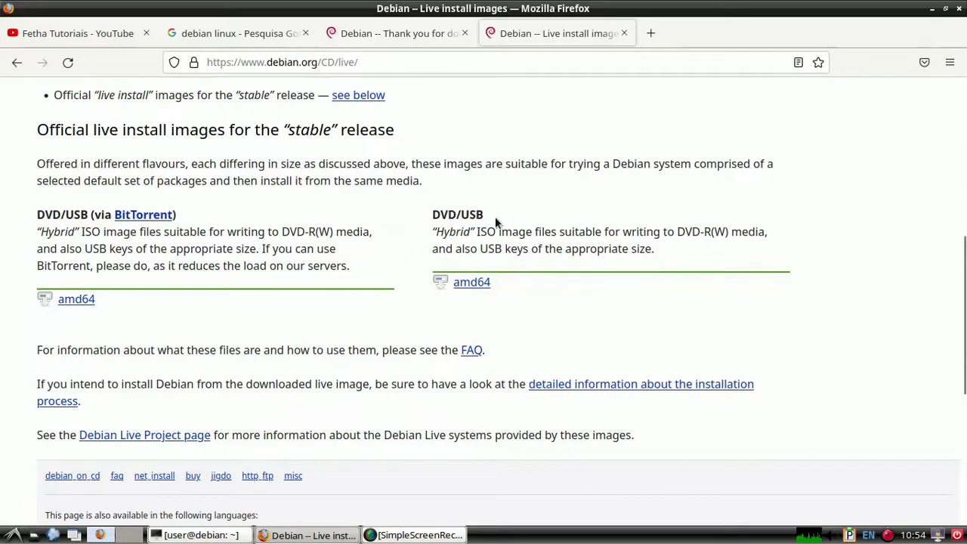
click(469, 281)
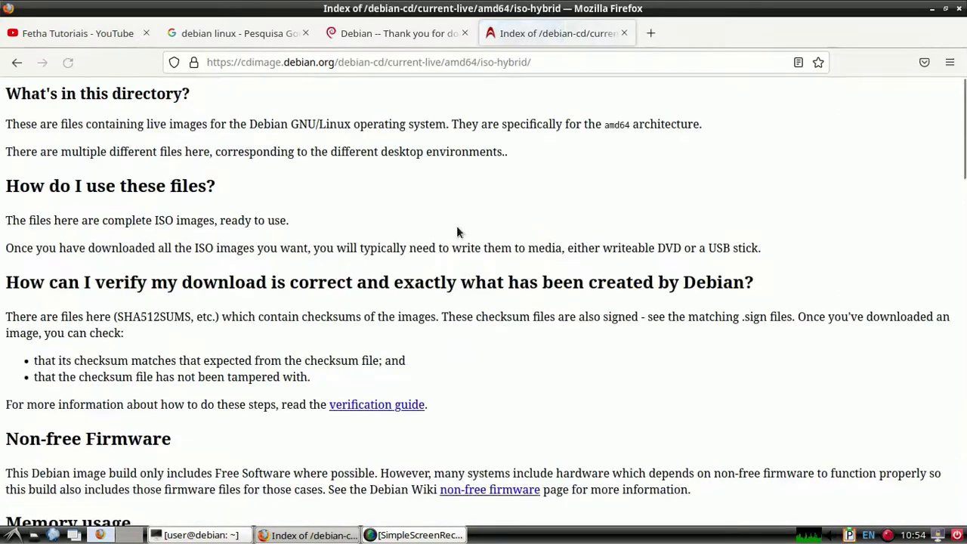
Look through the directory's live ISO files for the desktop editions, down to debian-live-12.0.0-amd64-lxde.iso
scroll(450, 211, down, 6)
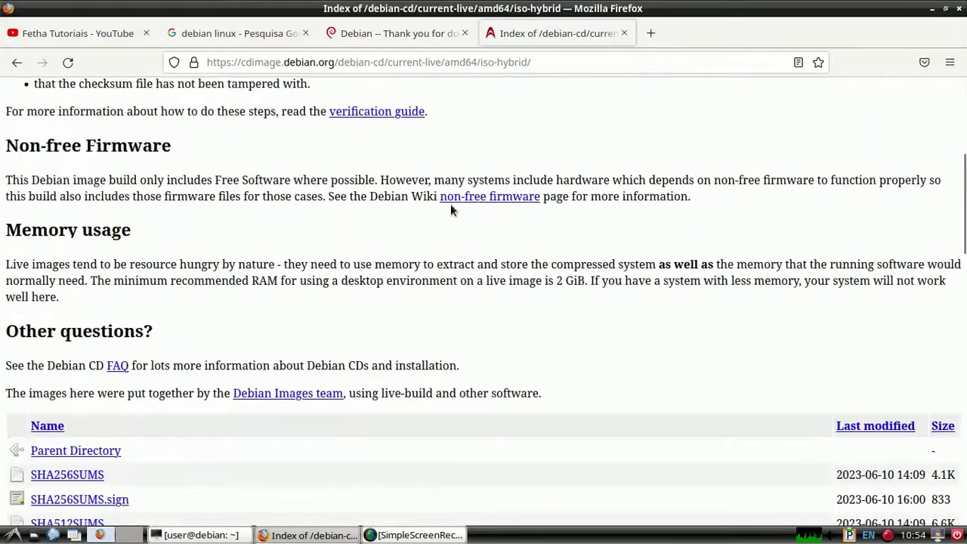
scroll(450, 211, down, 5)
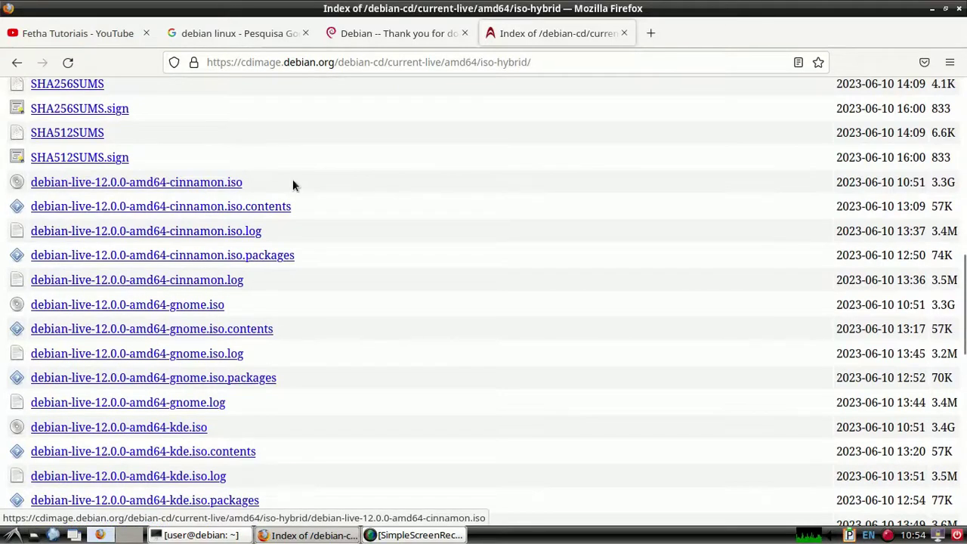
scroll(190, 181, down, 3)
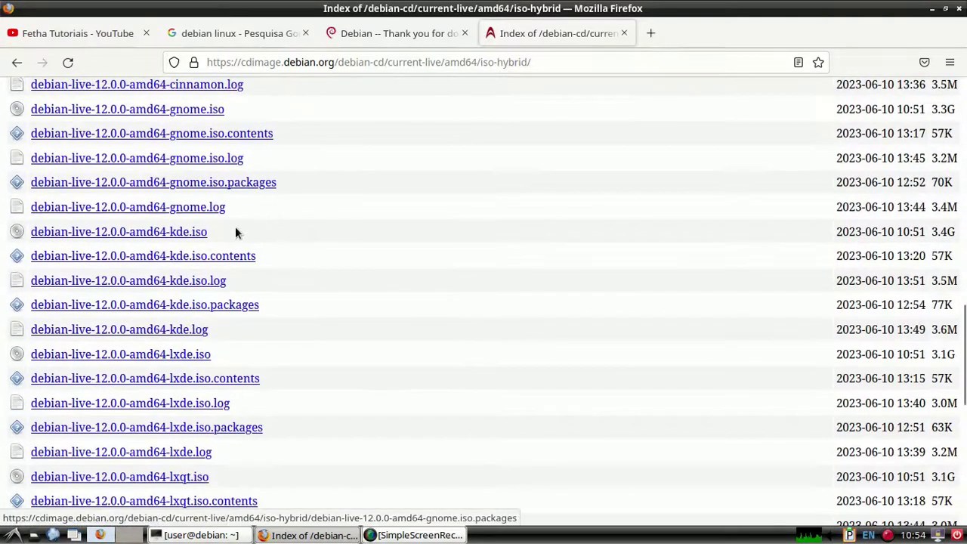
scroll(385, 233, down, 2)
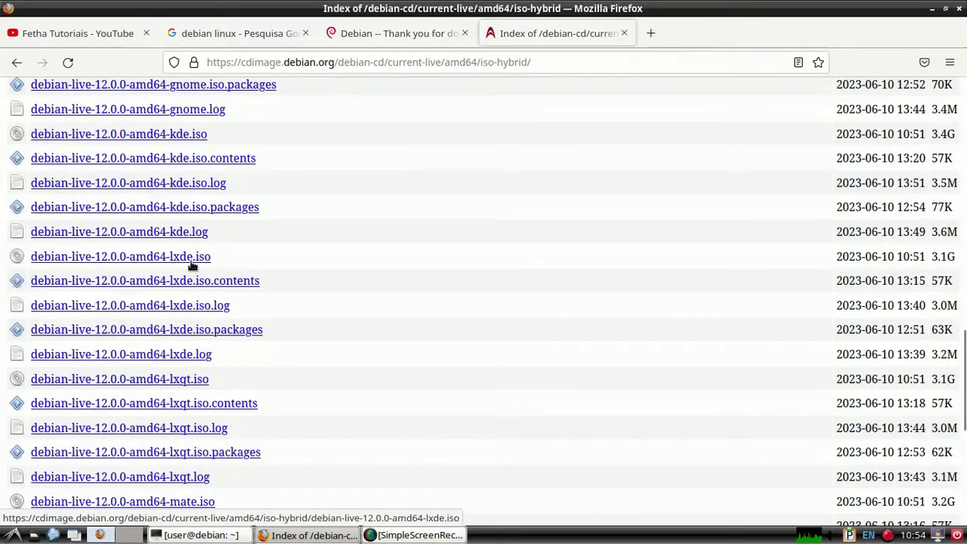
Look through the rest of the directory's live ISO files, from the LXQt edition down to debian-live-12.0.0-amd64-xfce.iso
scroll(359, 250, down, 3)
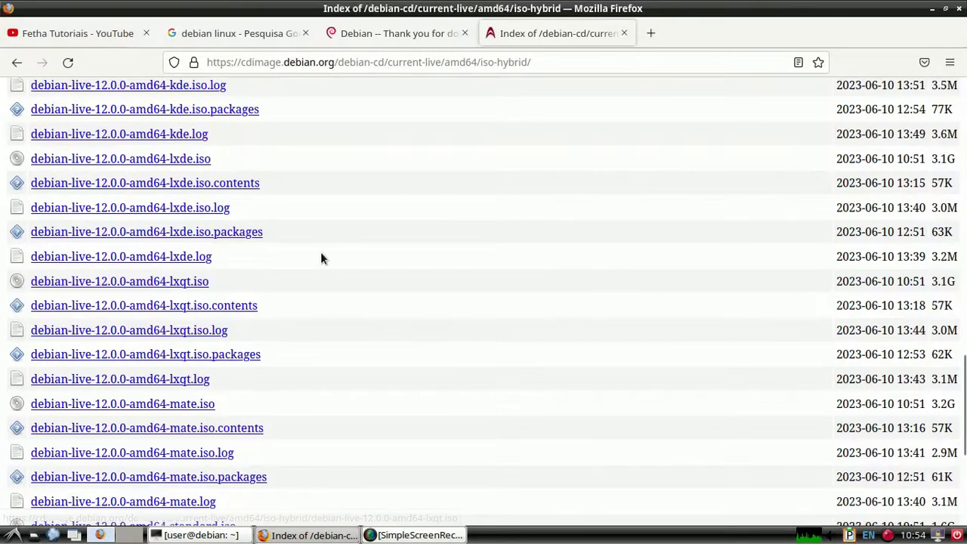
scroll(320, 258, down, 3)
scroll(320, 258, down, 3)
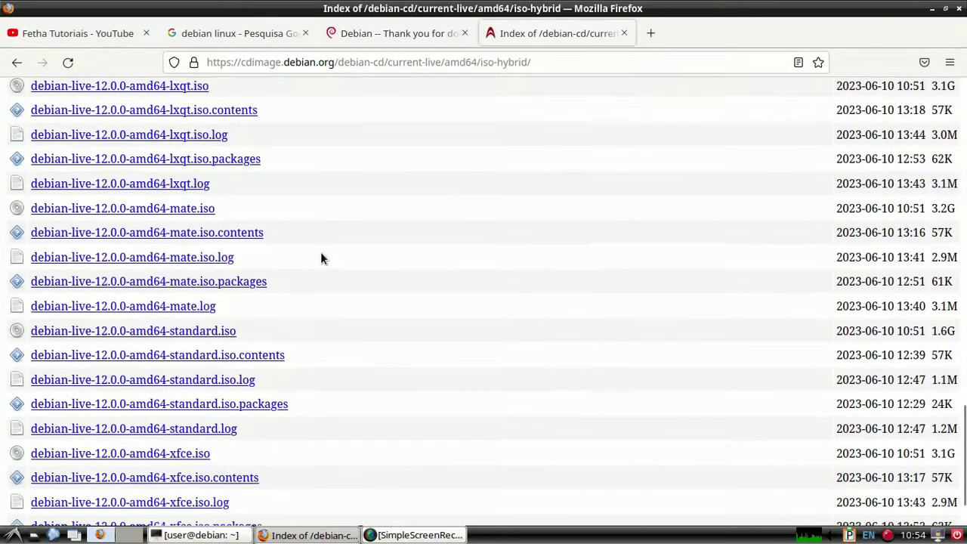
scroll(193, 239, down, 3)
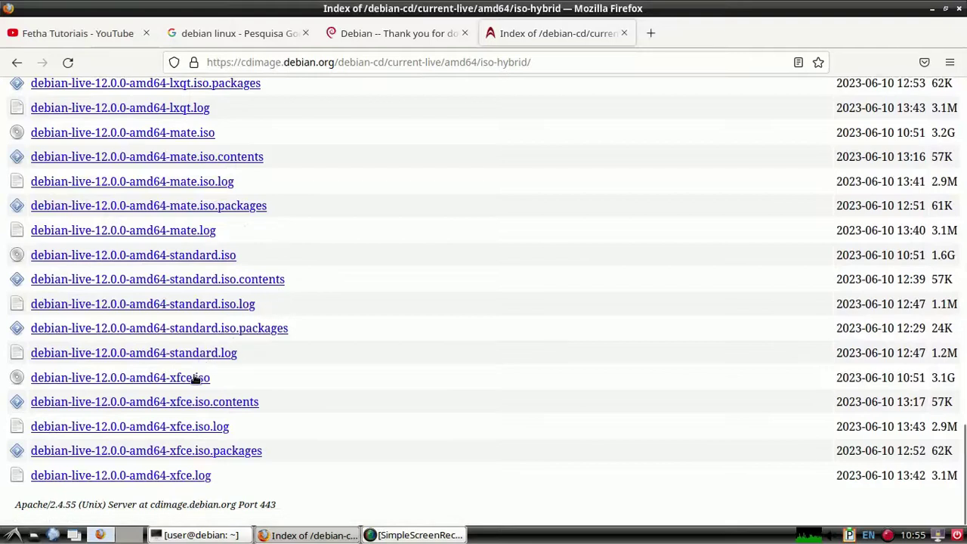
Return to the Debian download page, open Alternate Download Sites and go to the Brazil mirror debian.c3sl.ufpr.br
click(394, 33)
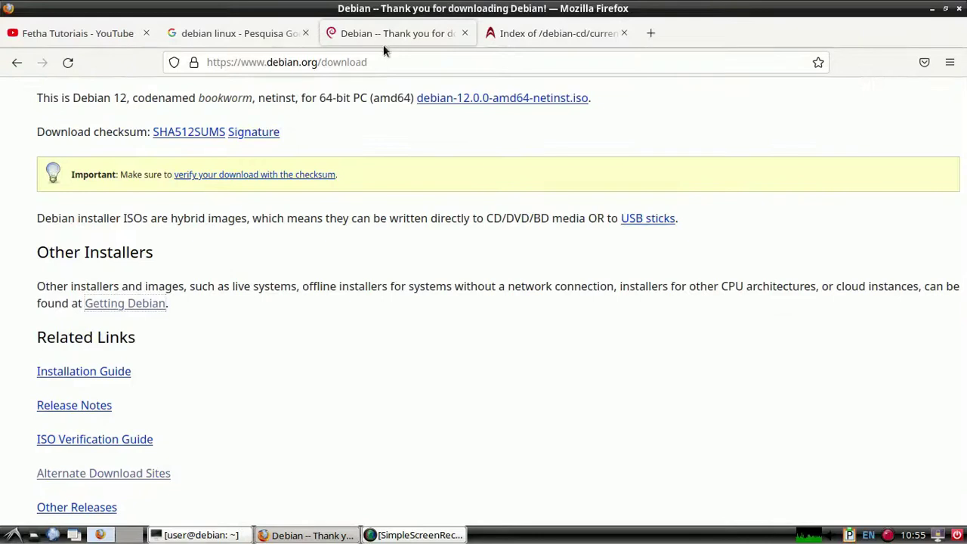
scroll(290, 260, down, 5)
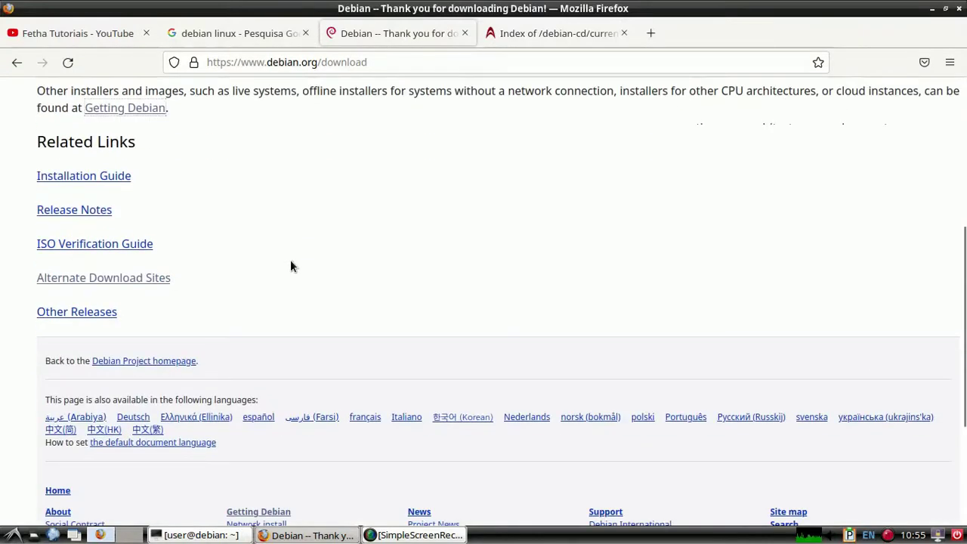
click(118, 279)
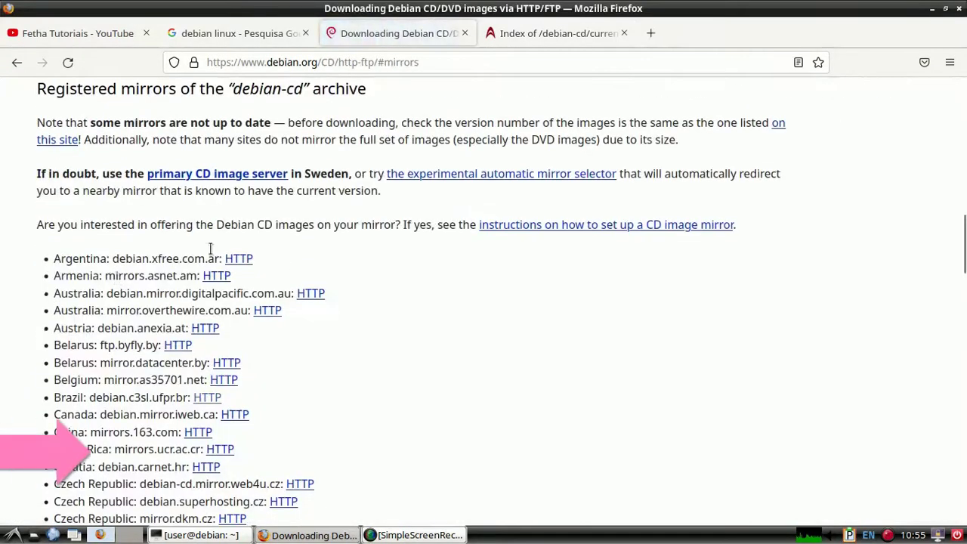
scroll(416, 233, down, 2)
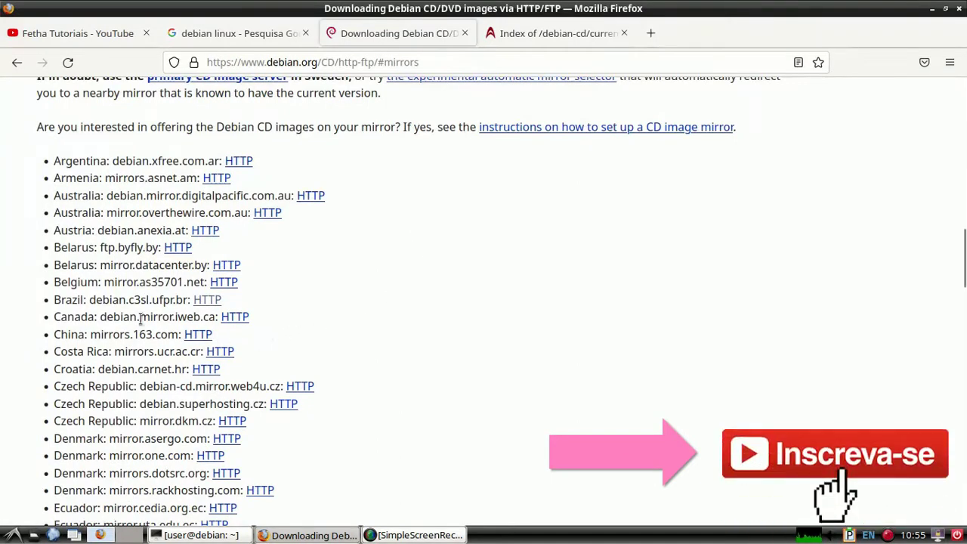
click(208, 300)
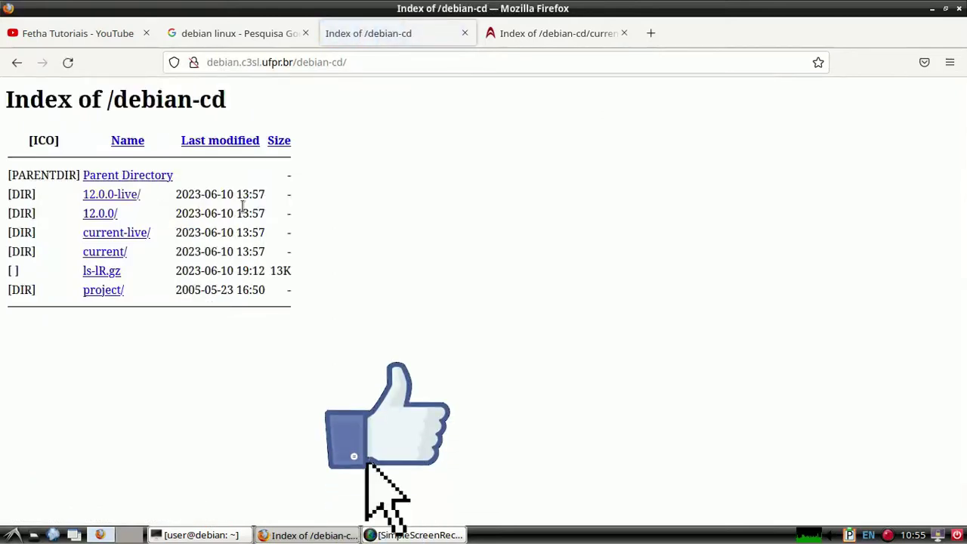
On the mirror, open 12.0.0-live/amd64/iso-hybrid and find the debian-live-12.0.0-amd64-lxde.iso entry in the file list
click(125, 198)
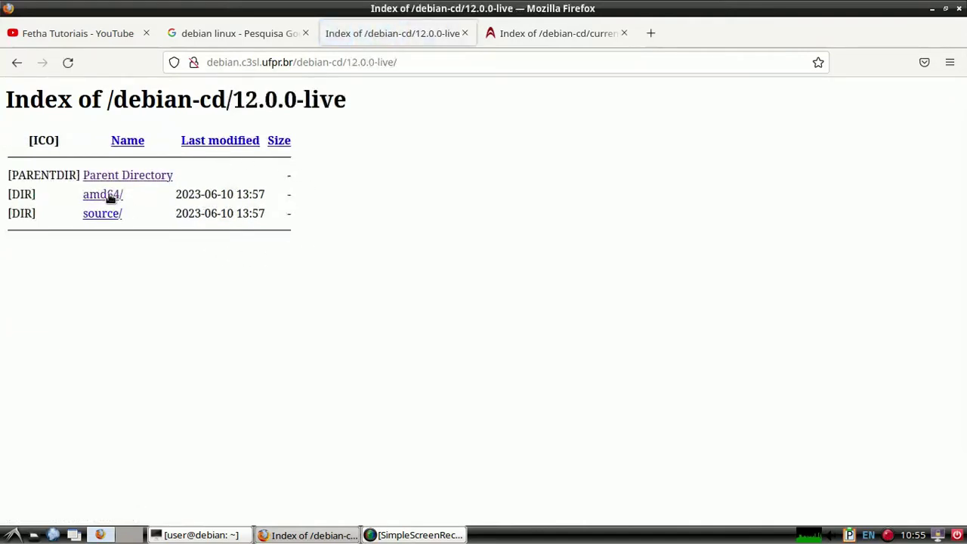
click(106, 195)
click(111, 214)
scroll(358, 211, down, 5)
scroll(358, 211, down, 5)
scroll(358, 214, down, 5)
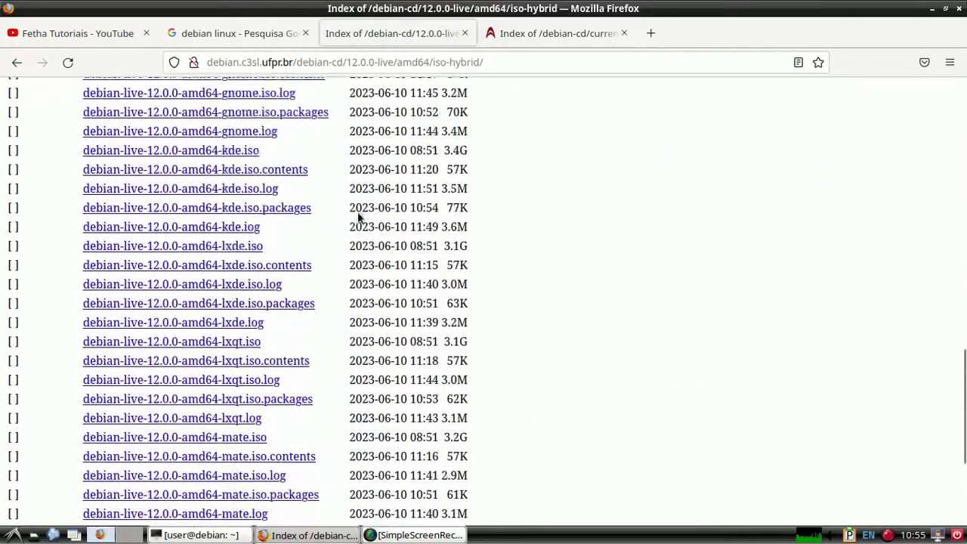
Go back through the open browser tabs to the YouTube channel, open Shorts there, and close Firefox
click(524, 33)
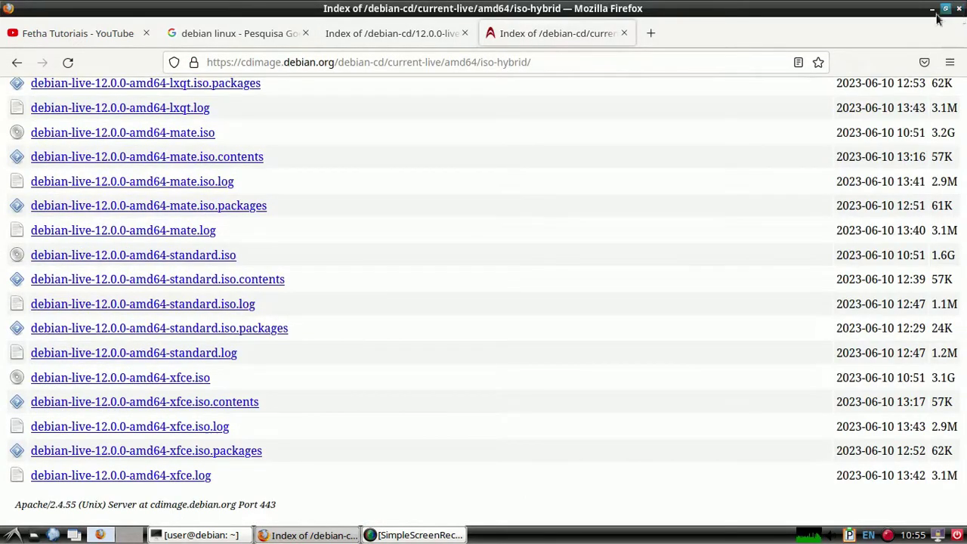
click(251, 33)
click(64, 35)
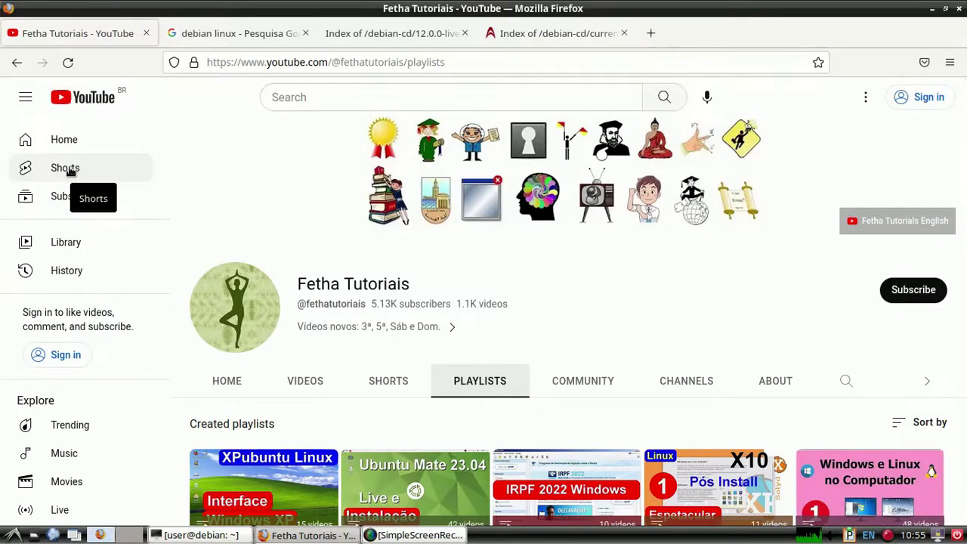
click(68, 171)
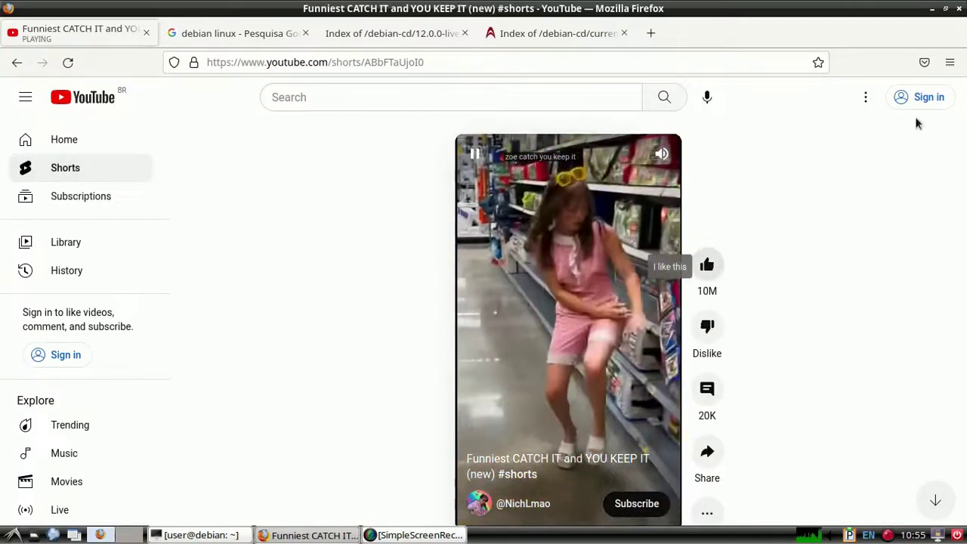
click(958, 13)
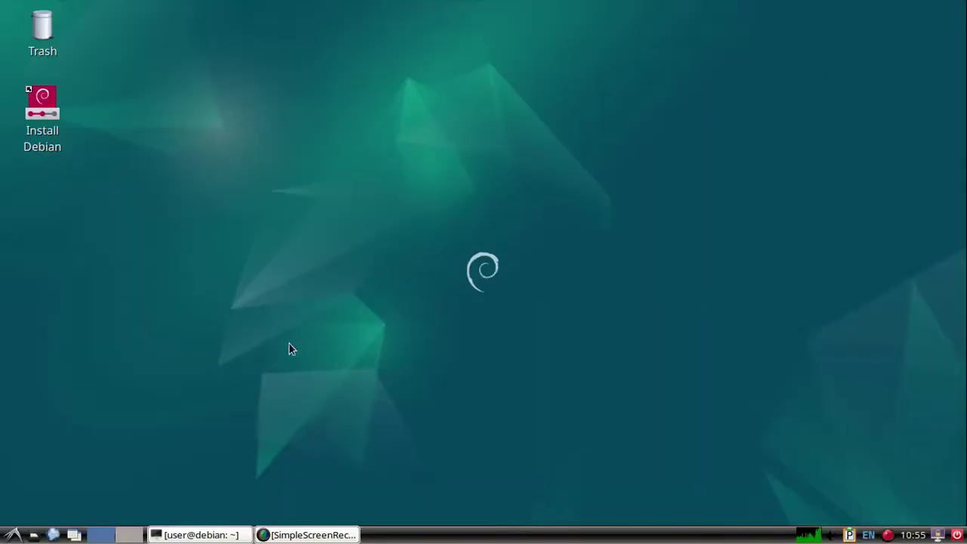
Highlight the sudo apt update and sudo apt install simplescreenrecorder commands in the terminal, and briefly show the SimpleScreenRecorder window
click(198, 535)
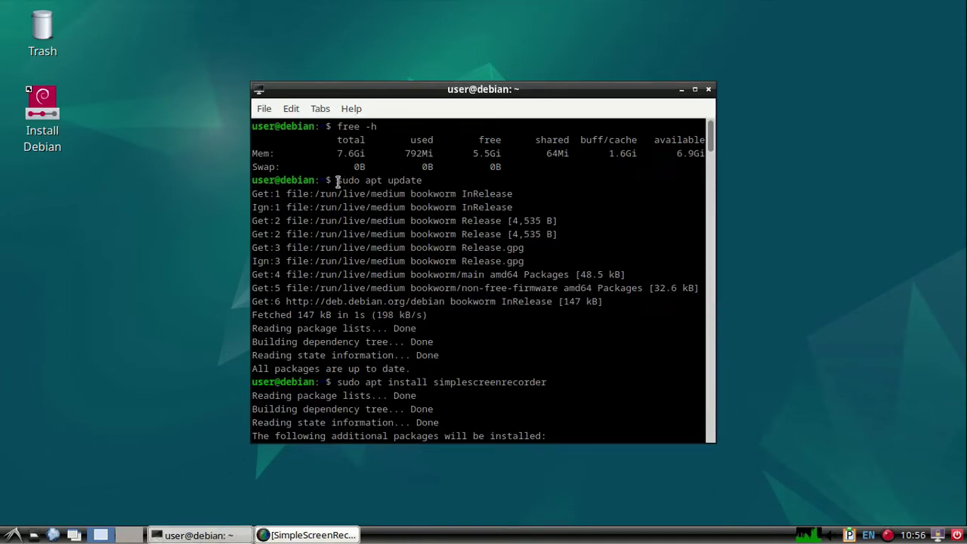
drag(337, 180, 425, 174)
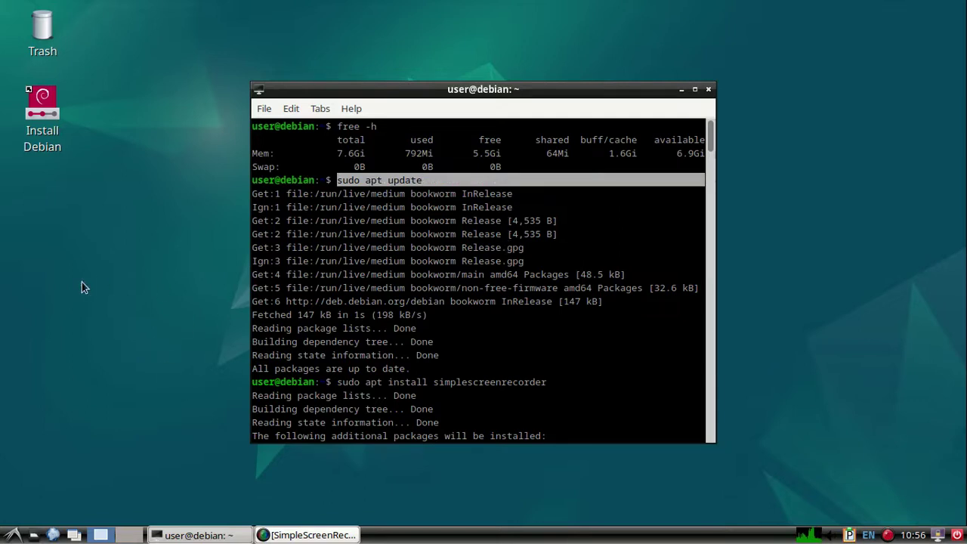
key(ctrl+alt+Right)
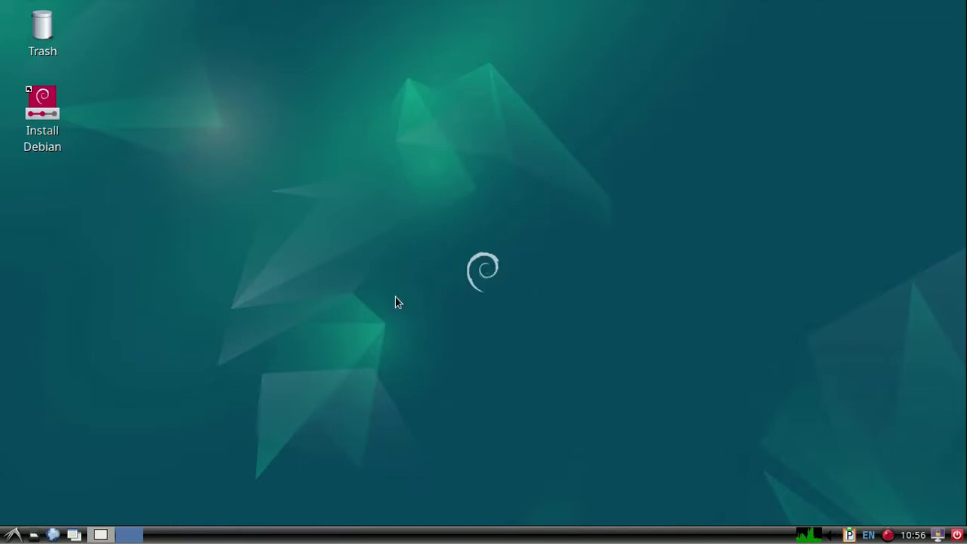
key(ctrl+alt+Left)
drag(337, 382, 549, 382)
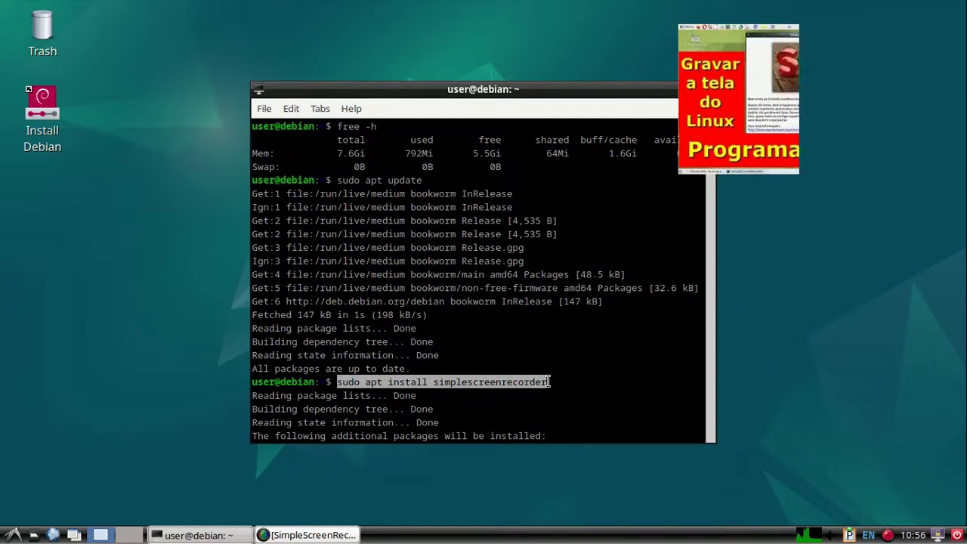
click(340, 534)
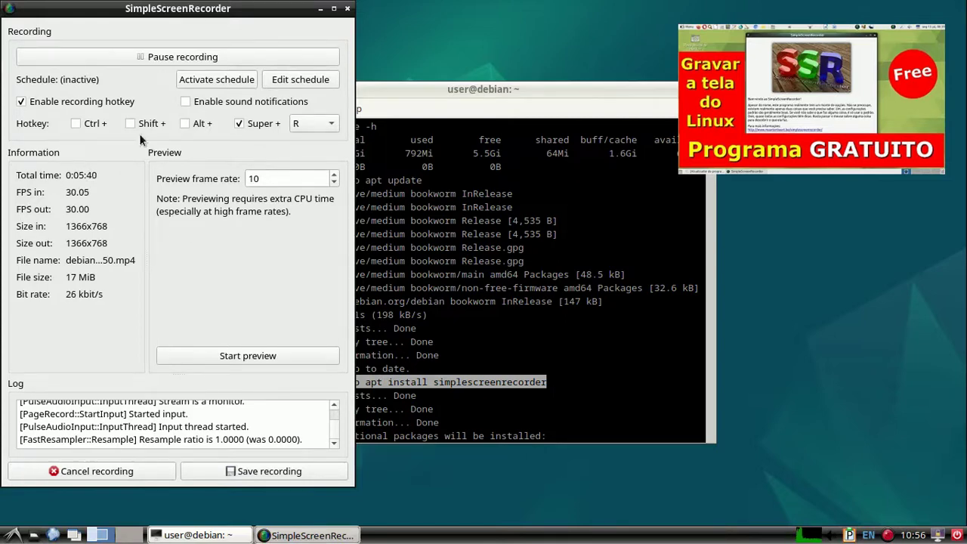
click(321, 10)
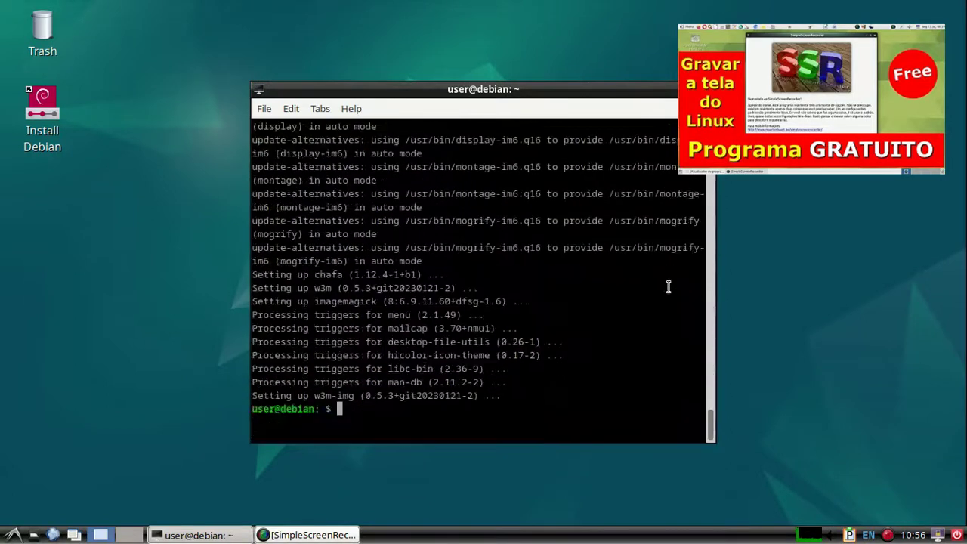
Run neofetch in the terminal and highlight the host, kernel and desktop environment values in its output
text(neofetch)
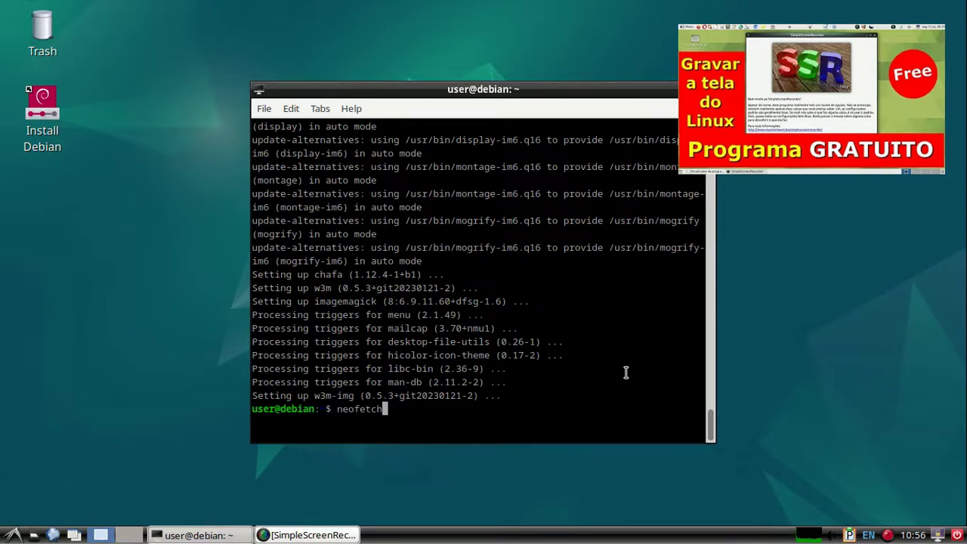
key(Return)
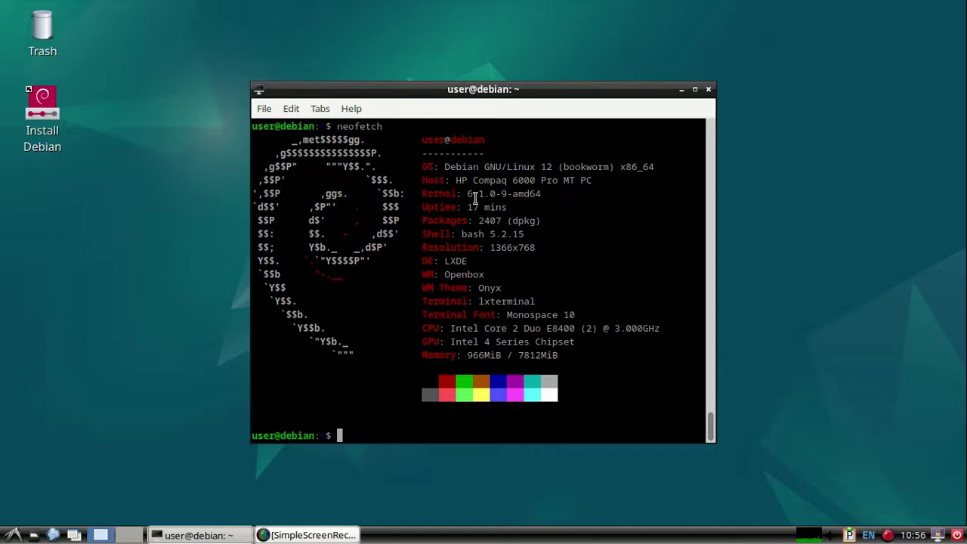
drag(455, 180, 589, 181)
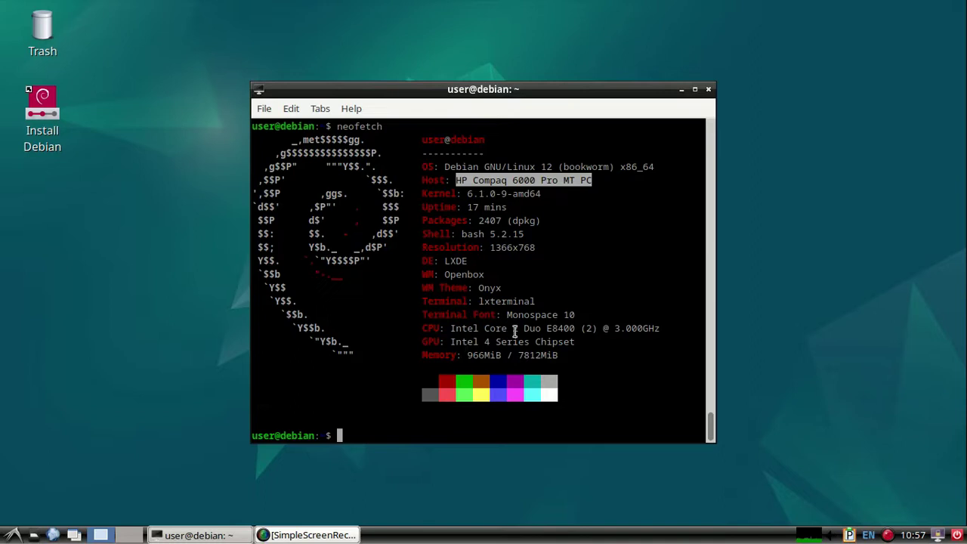
click(620, 263)
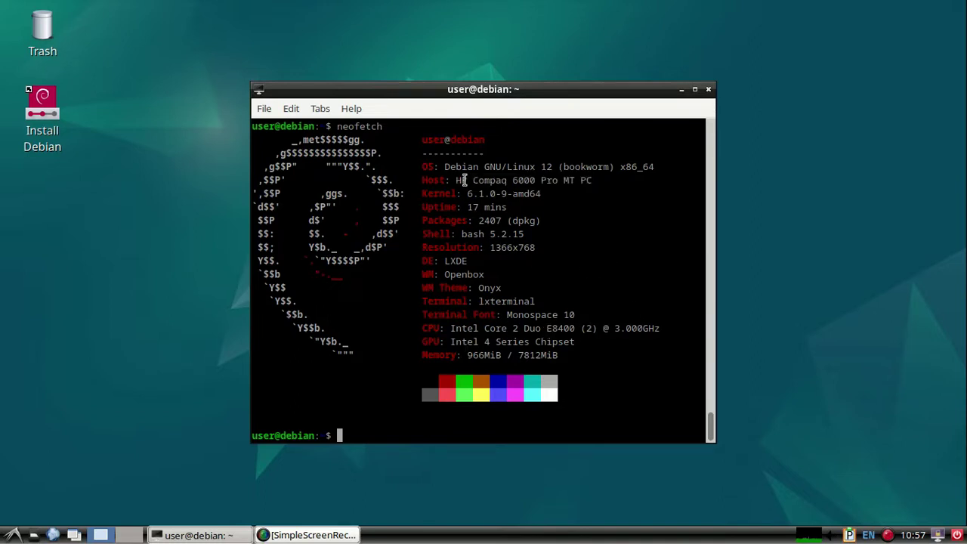
drag(466, 193, 545, 193)
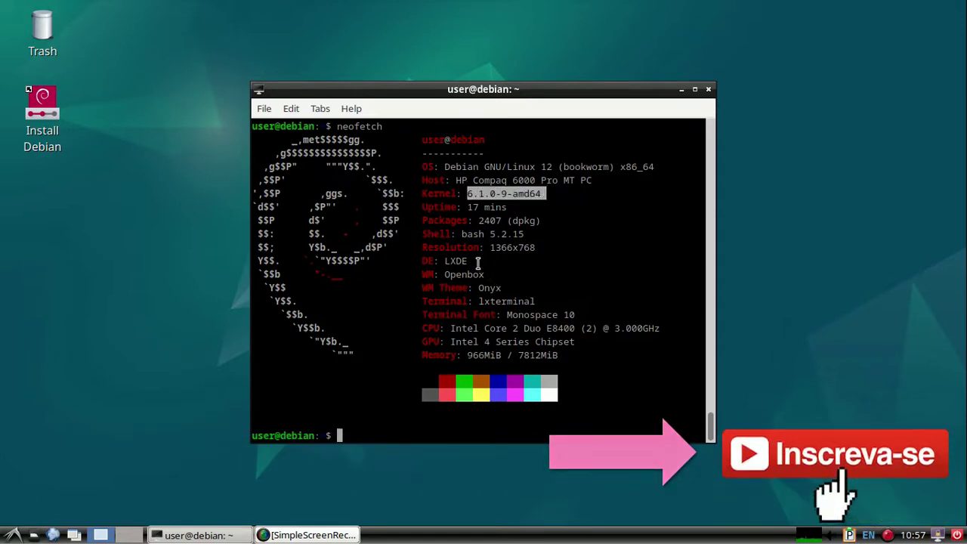
drag(472, 262, 445, 262)
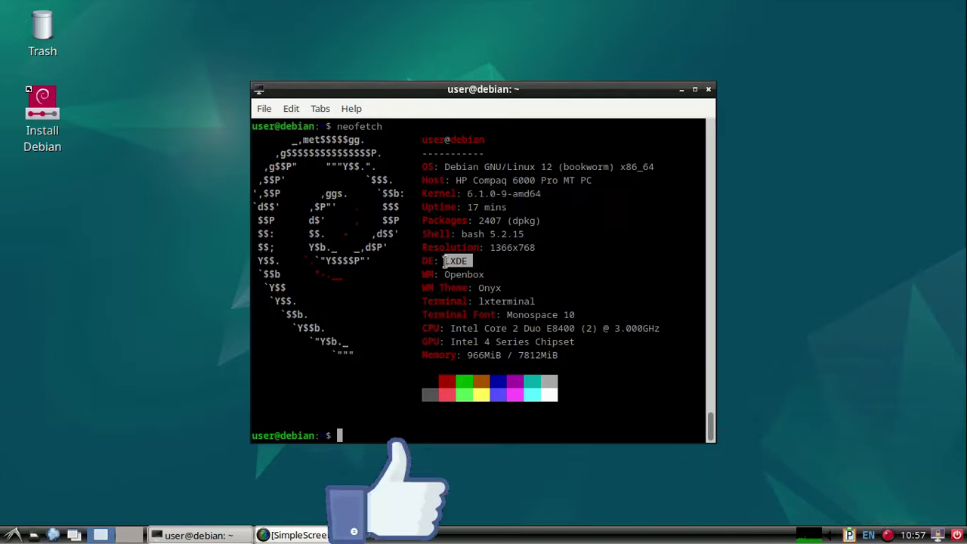
Briefly show the LXDE applications menu, and close the terminal window
click(12, 535)
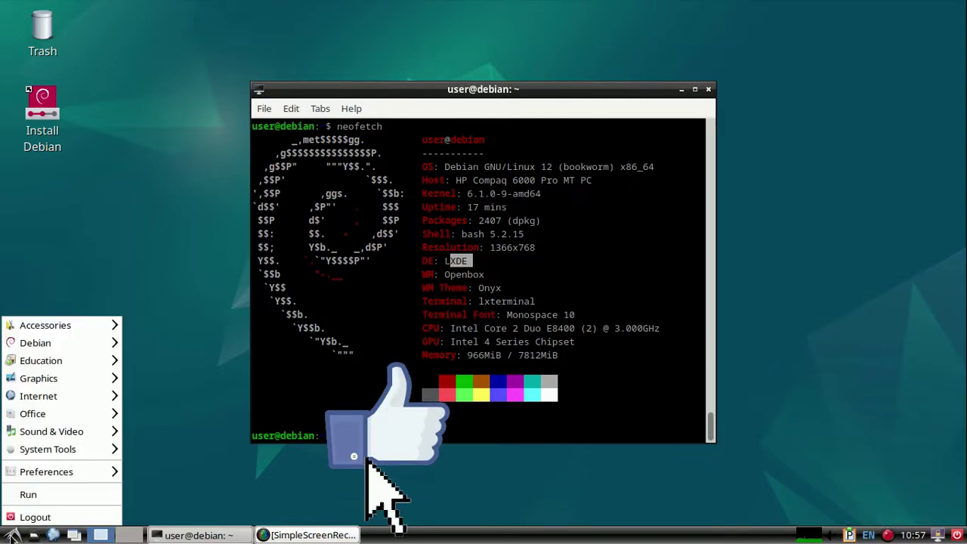
click(12, 535)
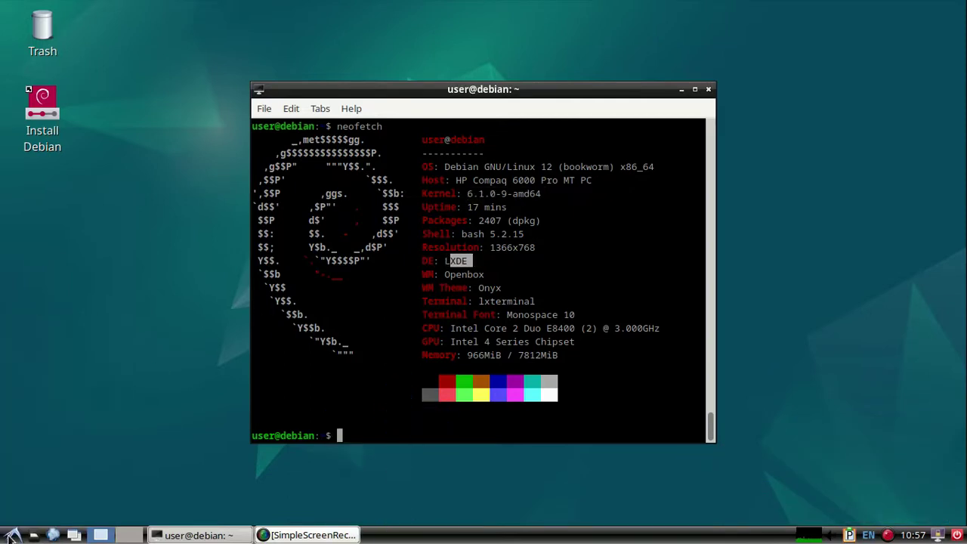
click(504, 273)
click(708, 90)
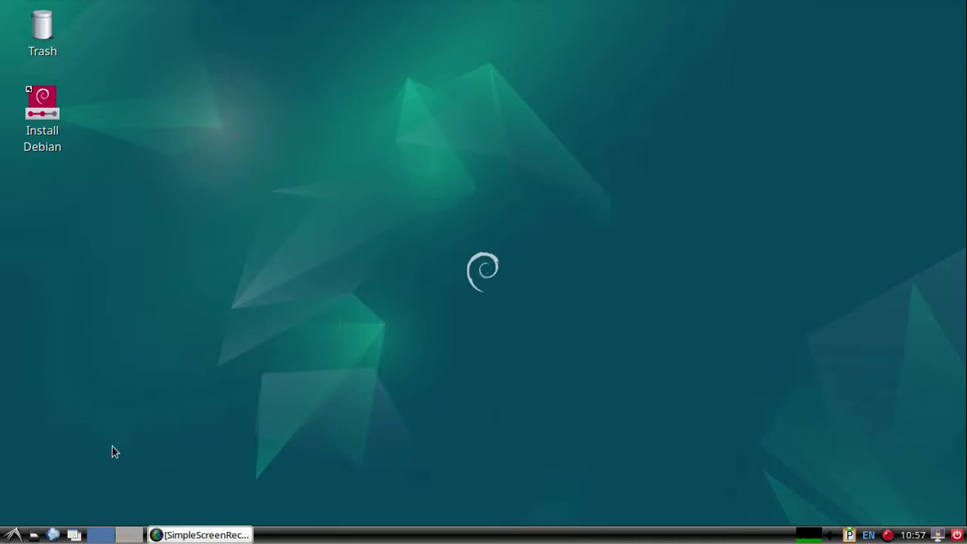
Open the file manager at the home folder, view its About information, and close the About dialog
click(30, 536)
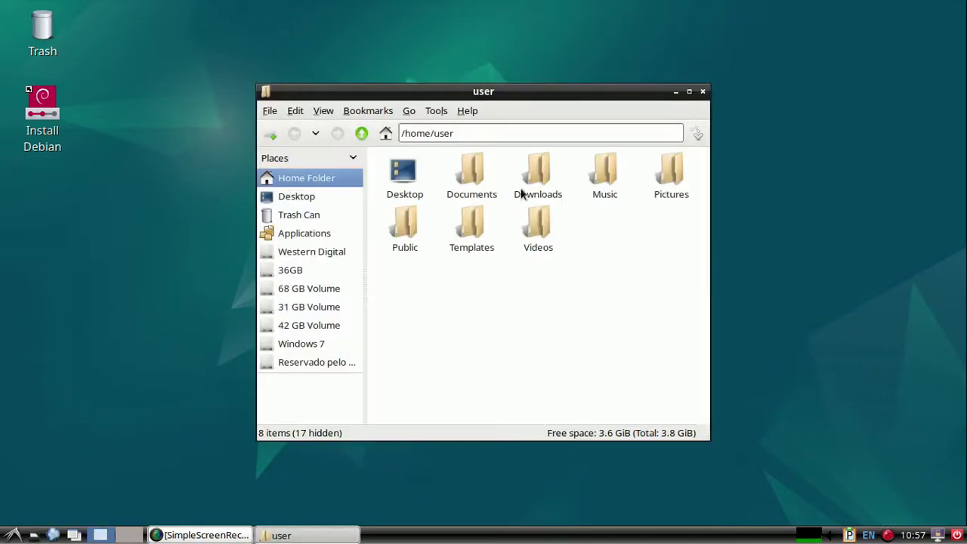
click(476, 114)
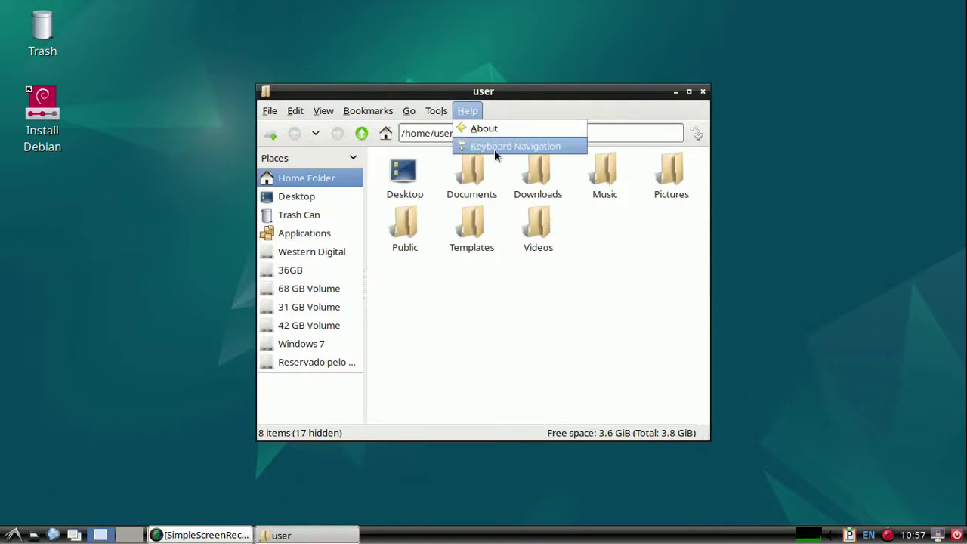
click(484, 128)
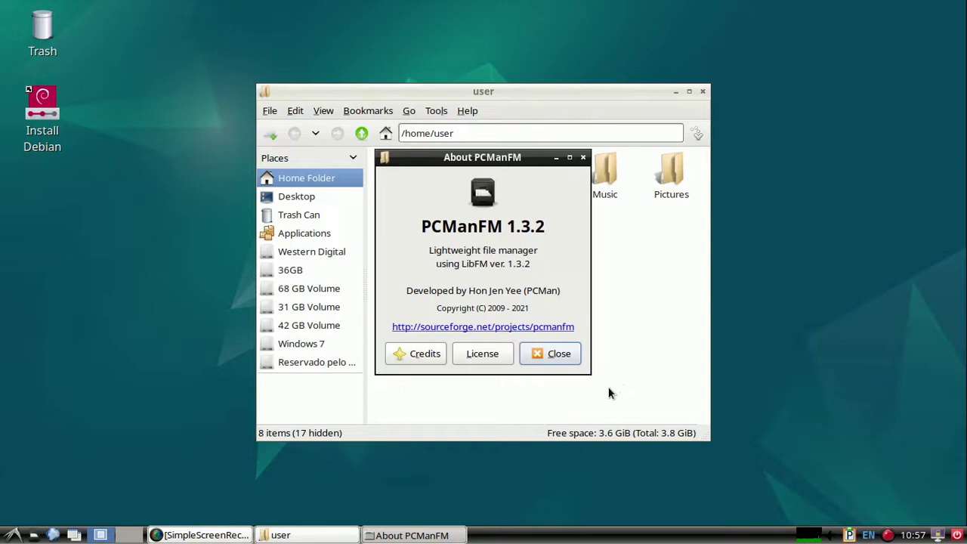
click(558, 353)
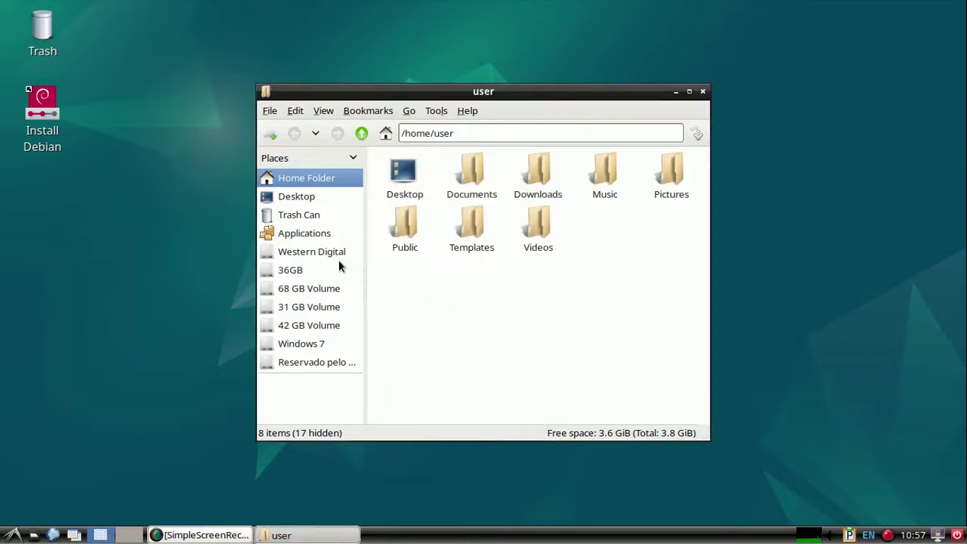
Open the Windows 7 volume, browse through Users to the personal Downloads folder, and select debian-live-12.0.0-amd64-lxde.iso
click(319, 345)
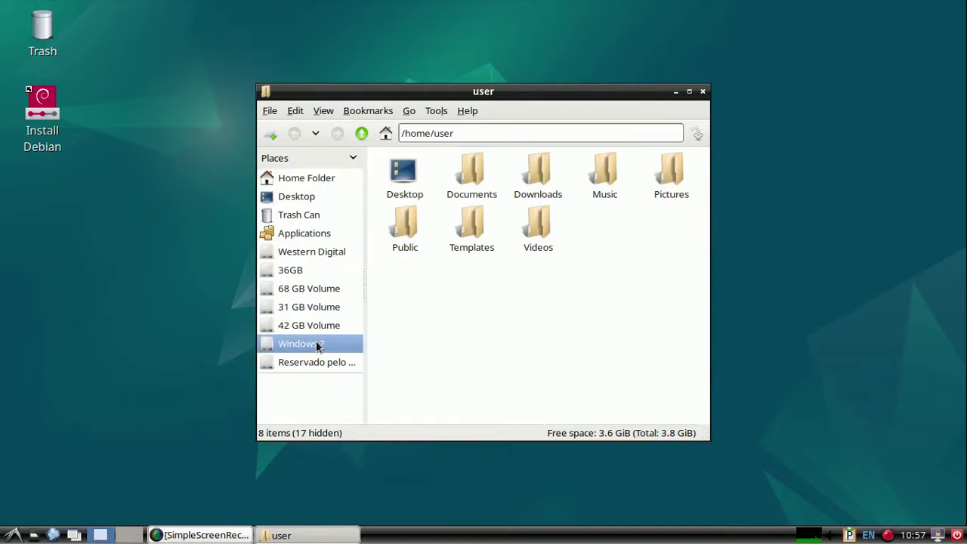
click(320, 345)
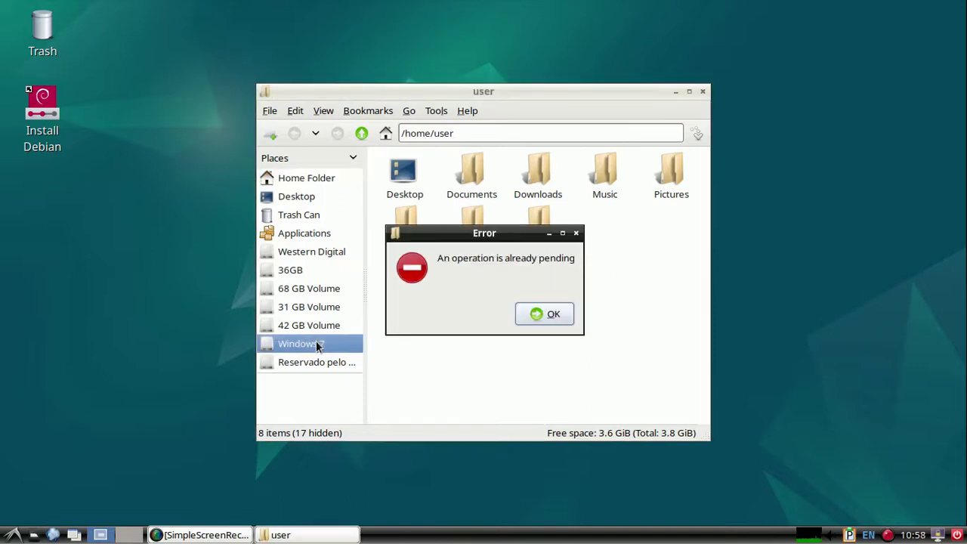
click(543, 314)
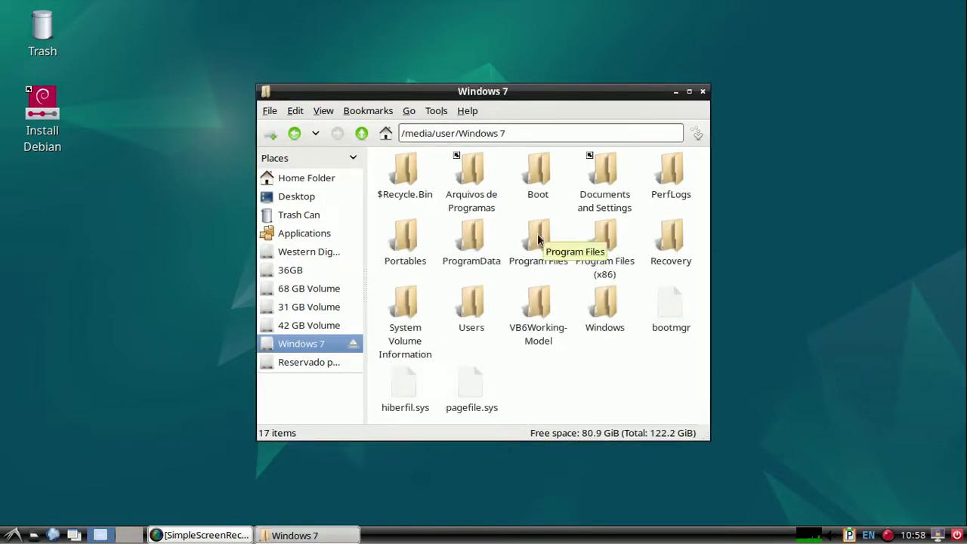
double_click(474, 304)
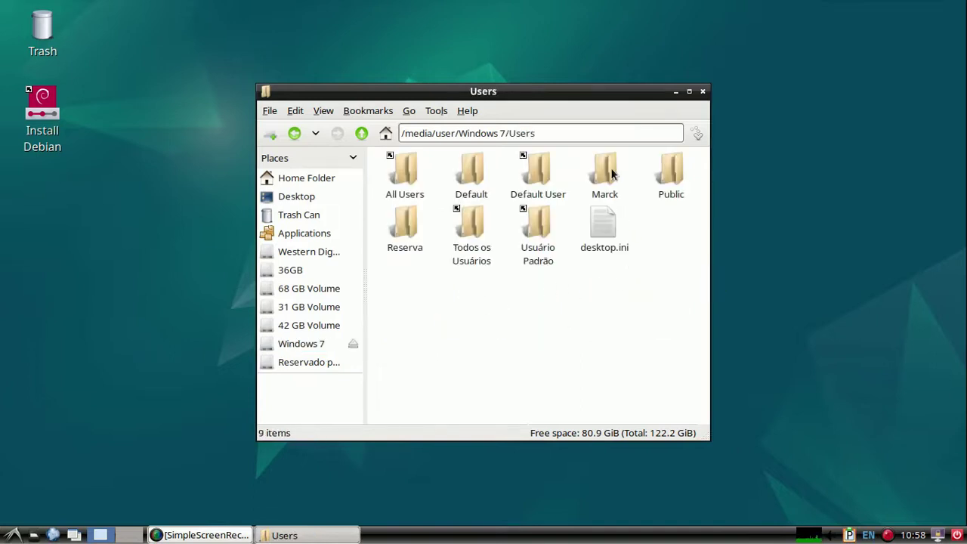
double_click(608, 172)
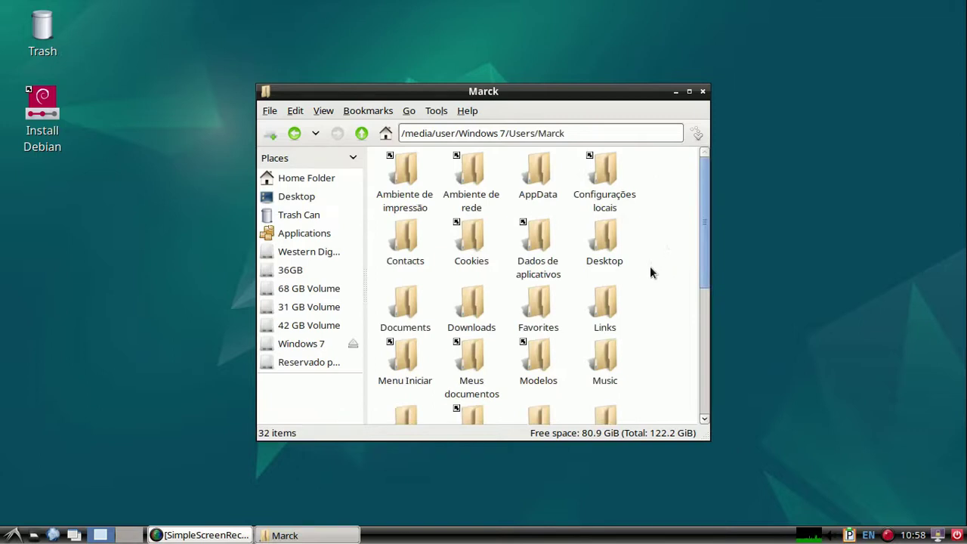
double_click(473, 302)
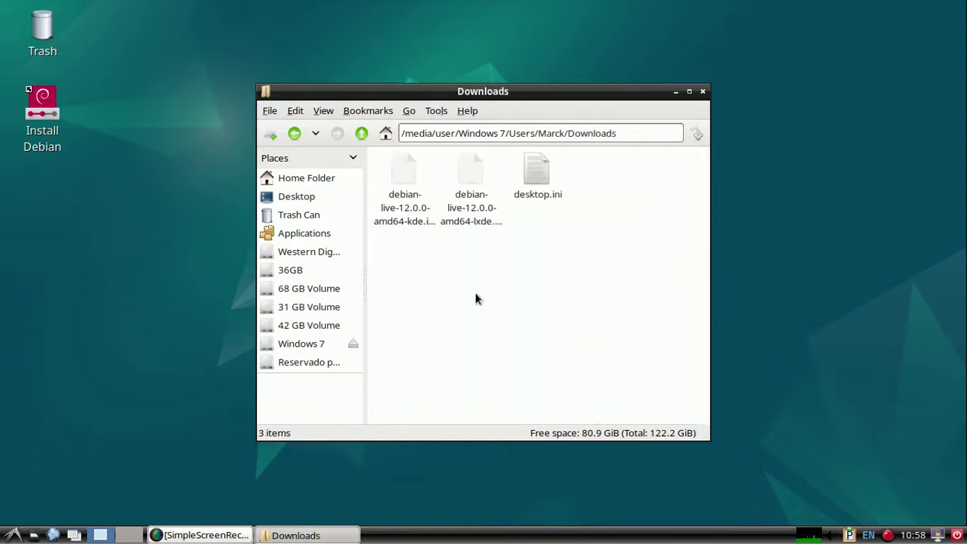
click(471, 196)
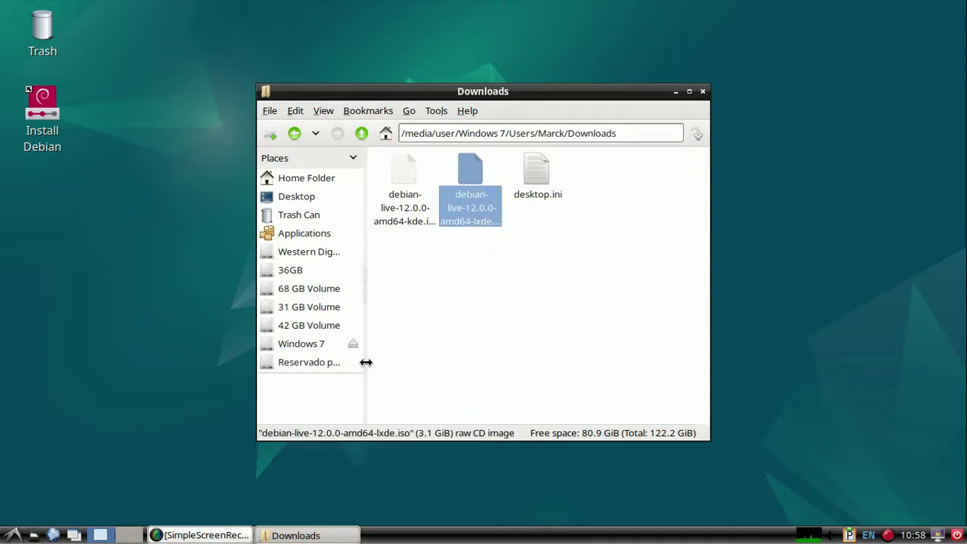
Open the Apowersoft 15 04 2022 folder on the Western Digital volume, under Fetha BR 2022/Shorts/Publicados no Youtube
click(320, 251)
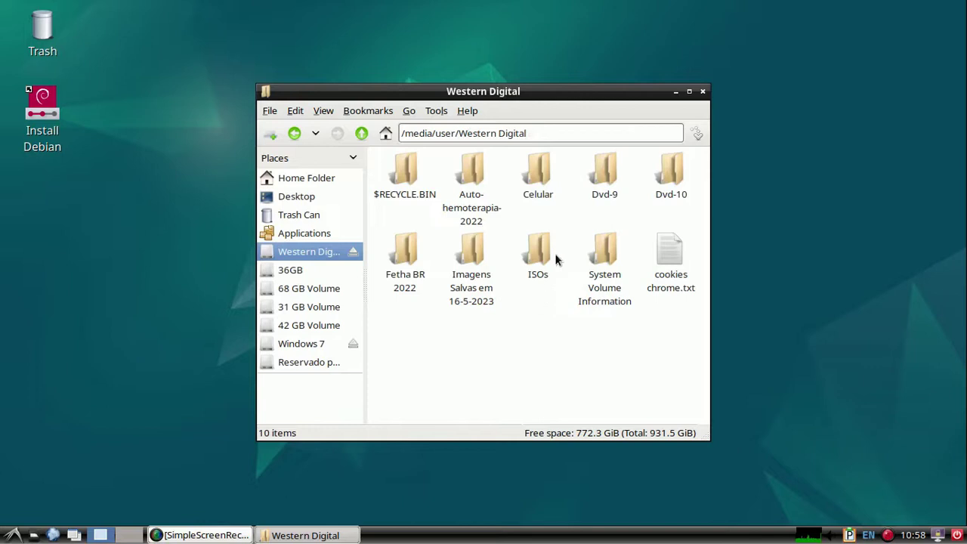
double_click(405, 250)
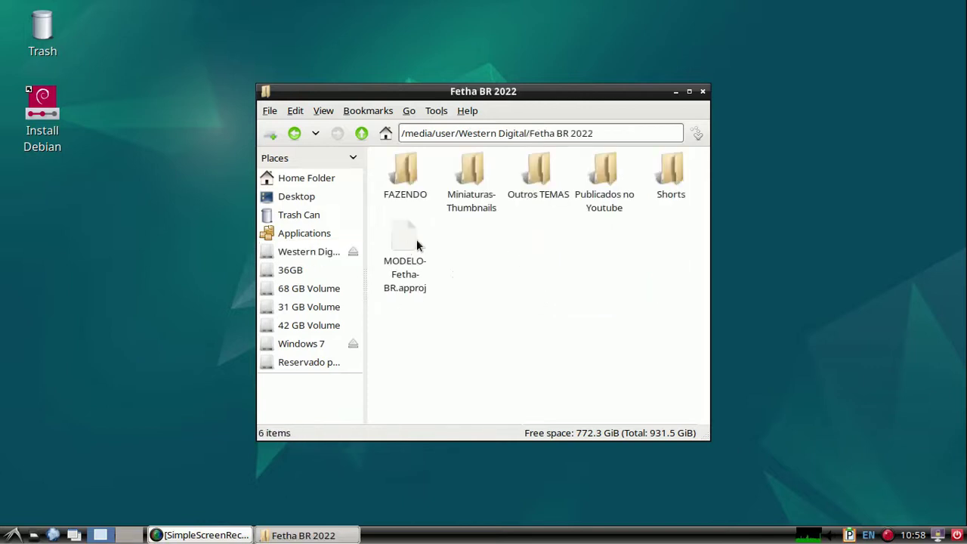
double_click(668, 169)
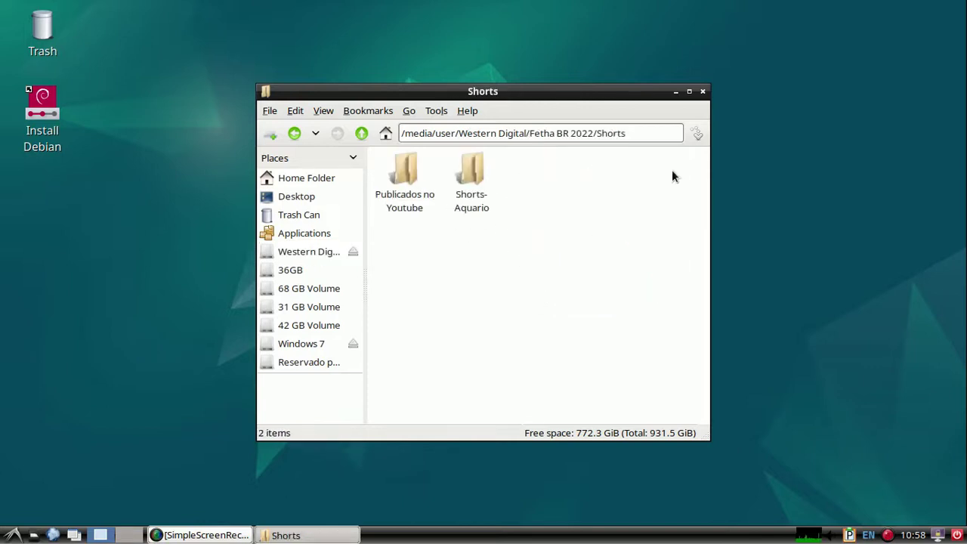
double_click(404, 172)
double_click(404, 172)
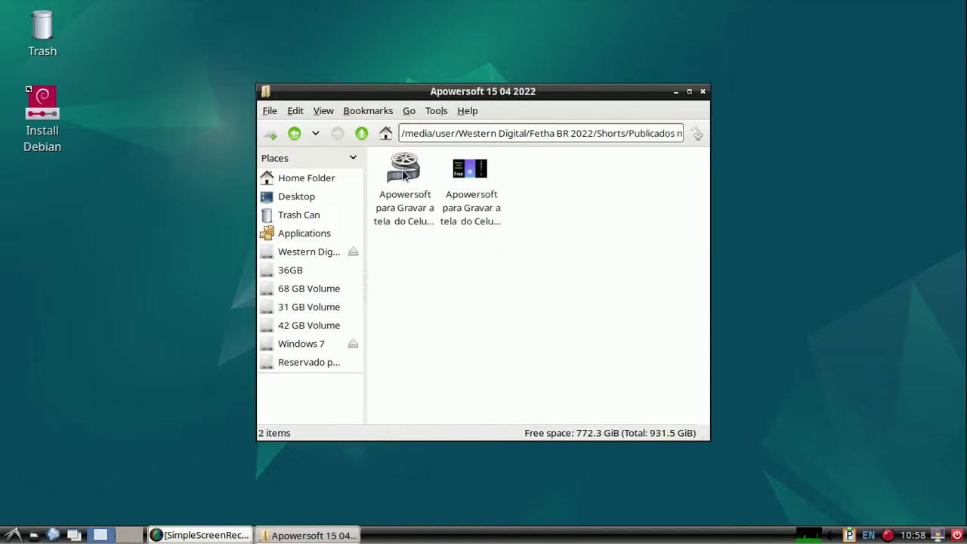
Play the Apowersoft para Gravar a tela do Celular.mp4 video in mpv Media Player, and close the player
right_click(402, 170)
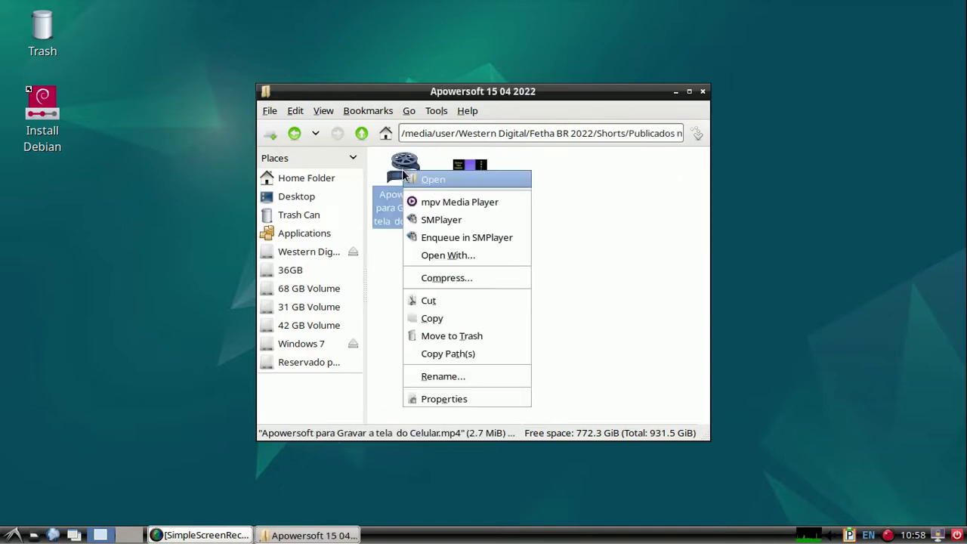
click(474, 205)
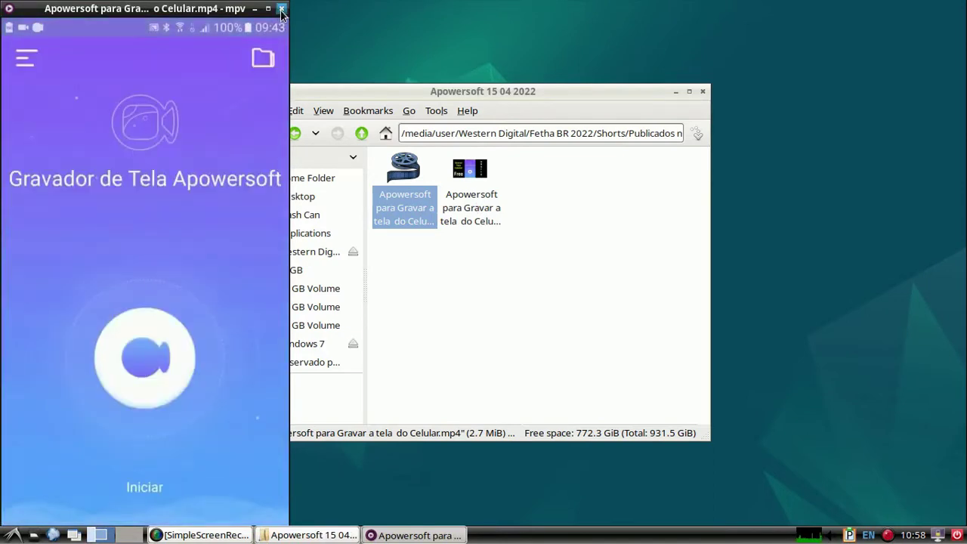
click(282, 9)
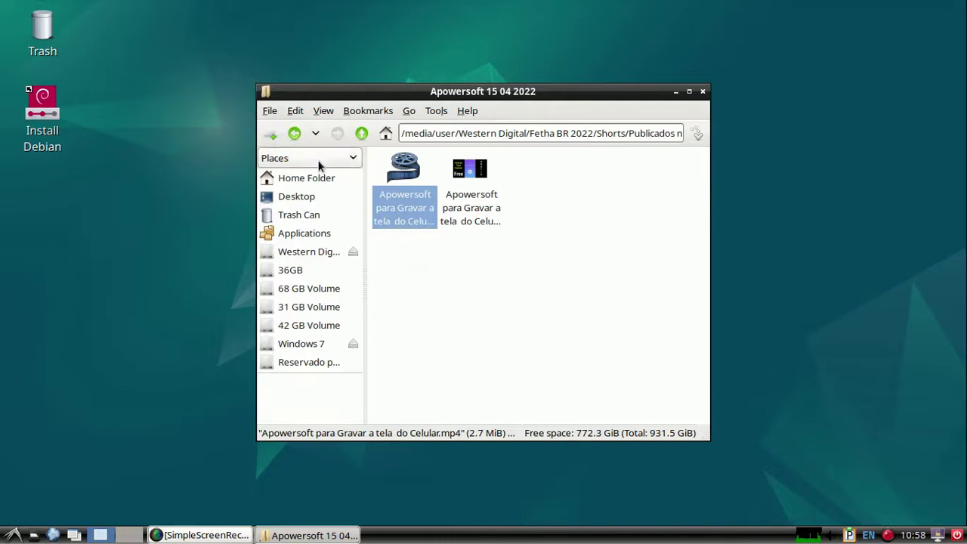
Return to the root of the Western Digital volume and open the Programas Linux 2022 folder inside Dvd-9
click(293, 134)
click(294, 134)
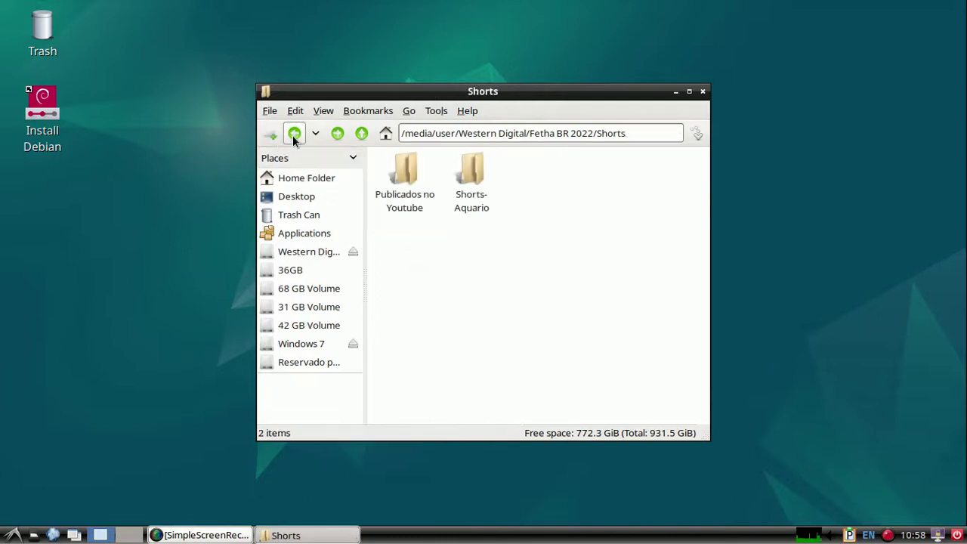
click(294, 134)
click(294, 133)
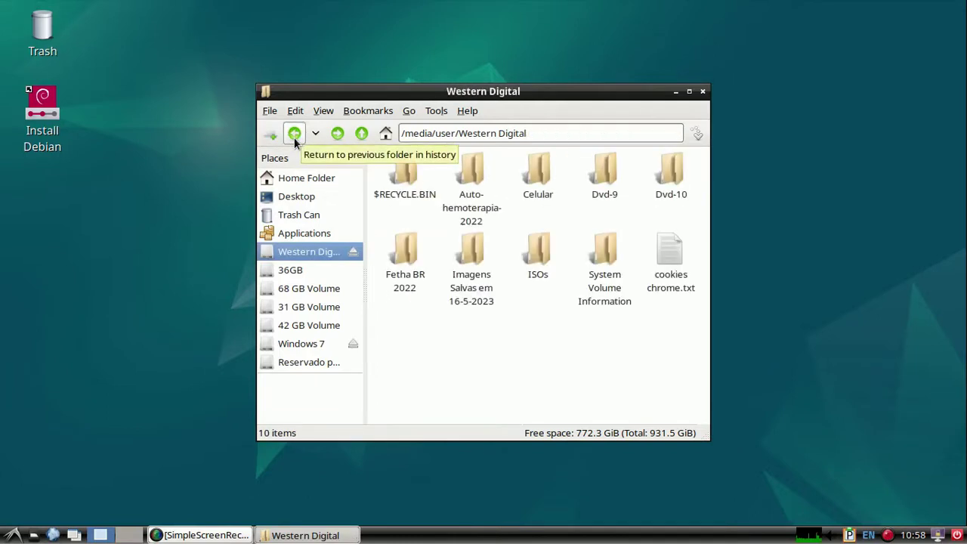
click(611, 185)
double_click(610, 185)
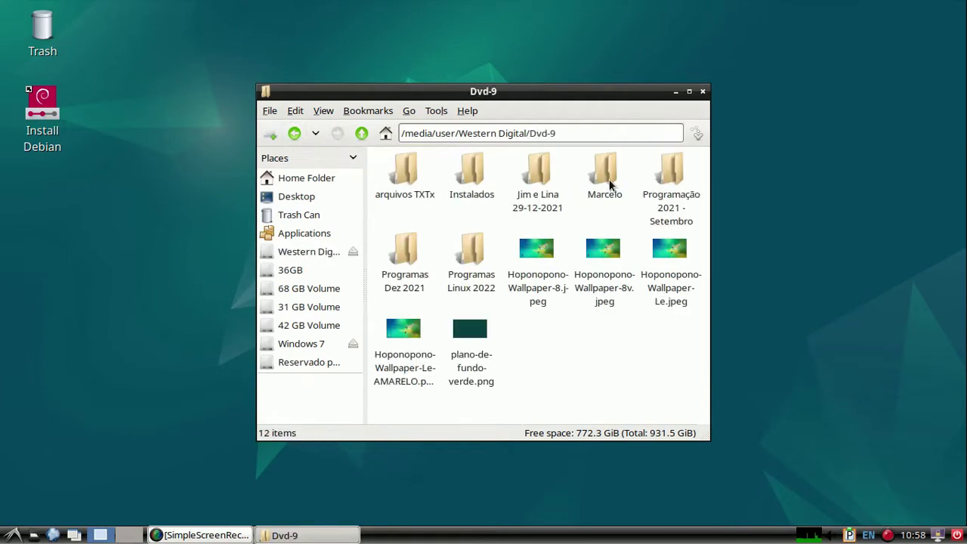
double_click(473, 251)
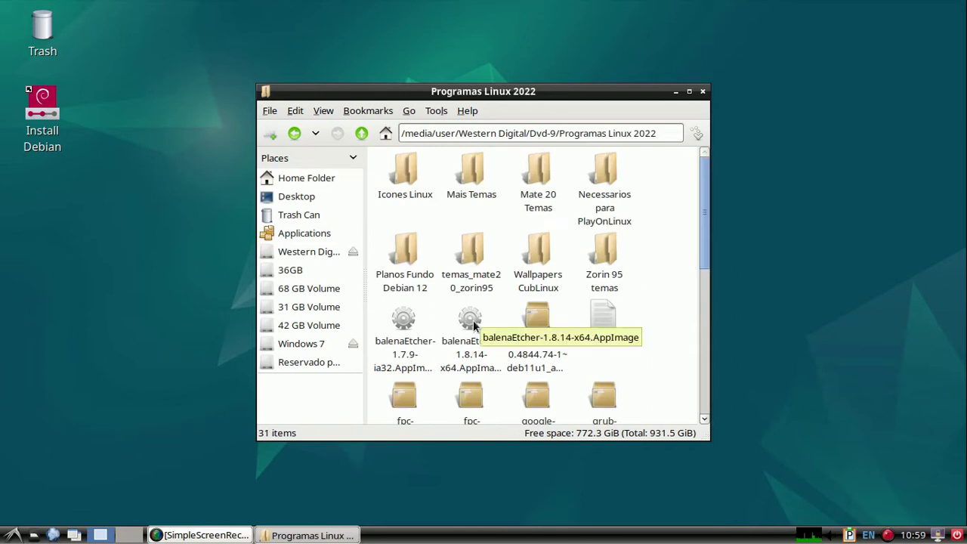
Launch balenaEtcher-1.8.14-x64.AppImage to show its window, and close both balenaEtcher and the file manager
right_click(473, 324)
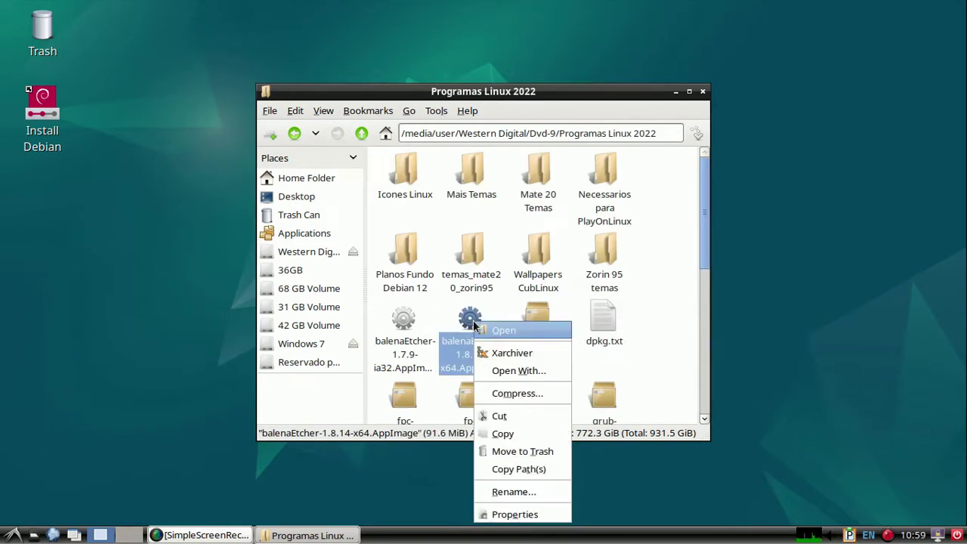
click(497, 332)
click(474, 311)
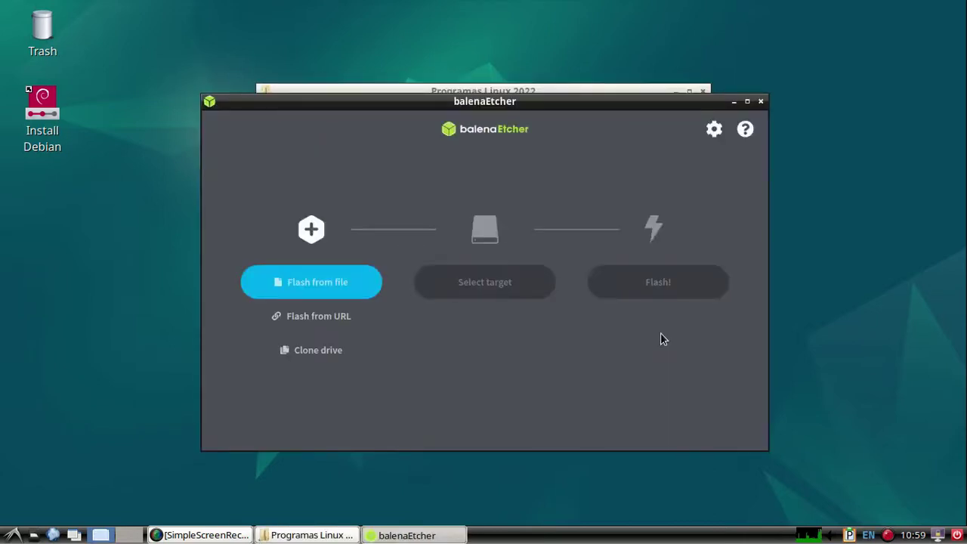
click(760, 102)
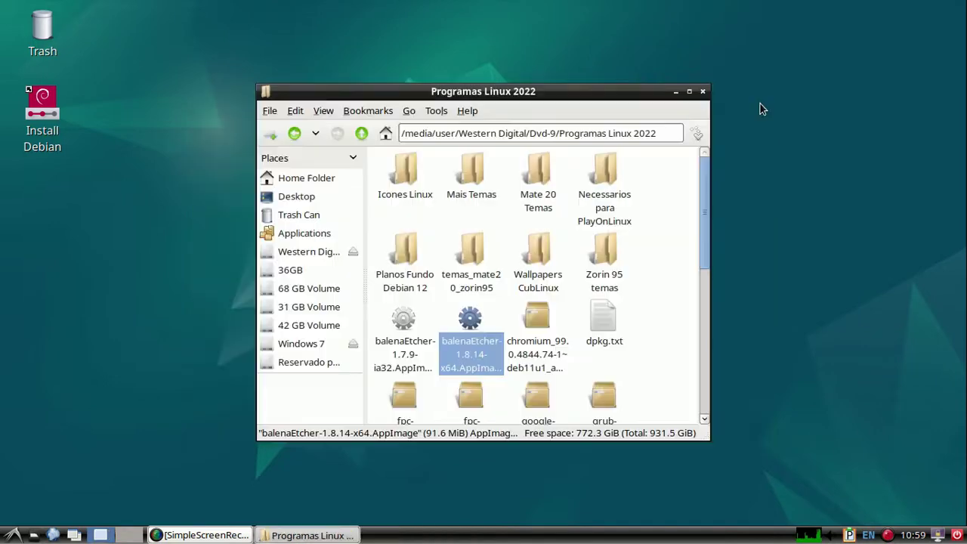
click(701, 91)
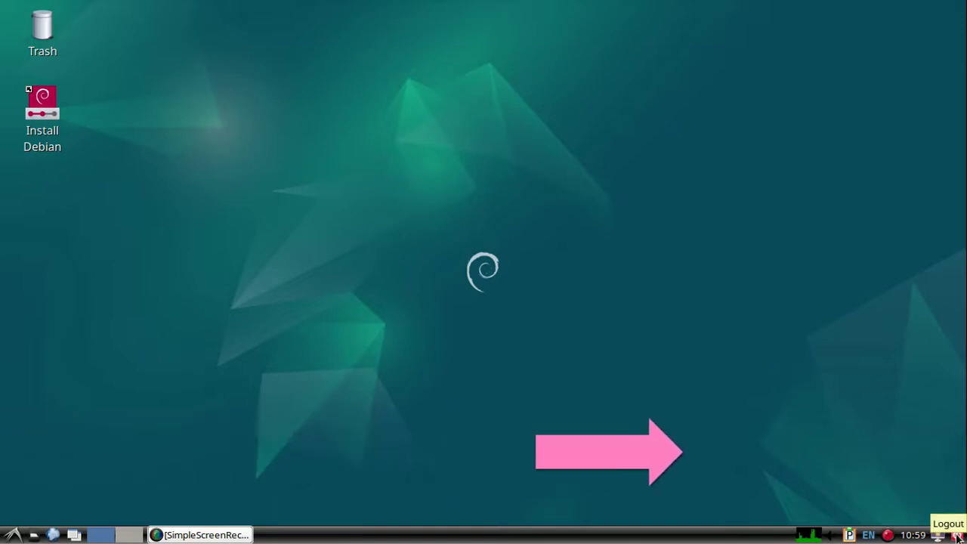
Briefly view the desktop panel's calendar, volume control and CPU Usage Monitor options, dismissing each one
click(912, 536)
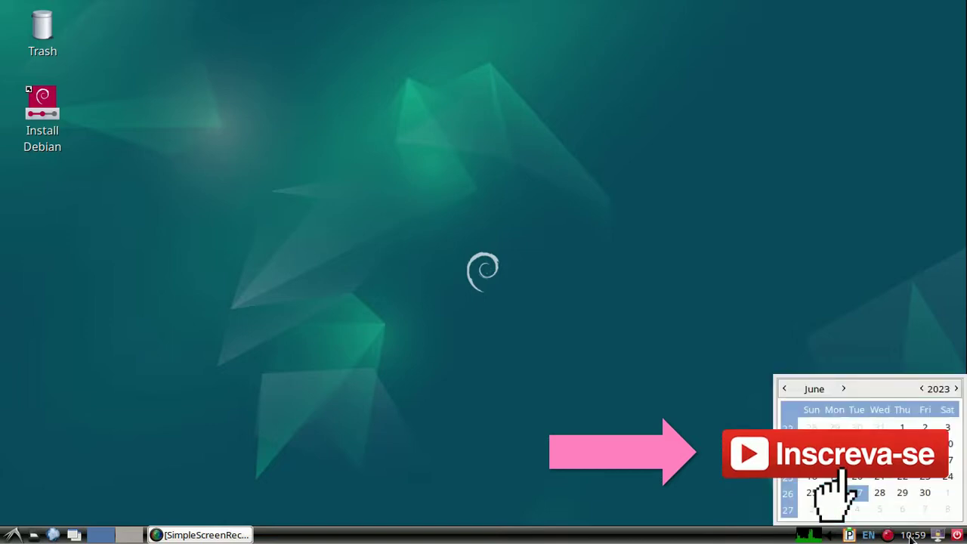
click(911, 536)
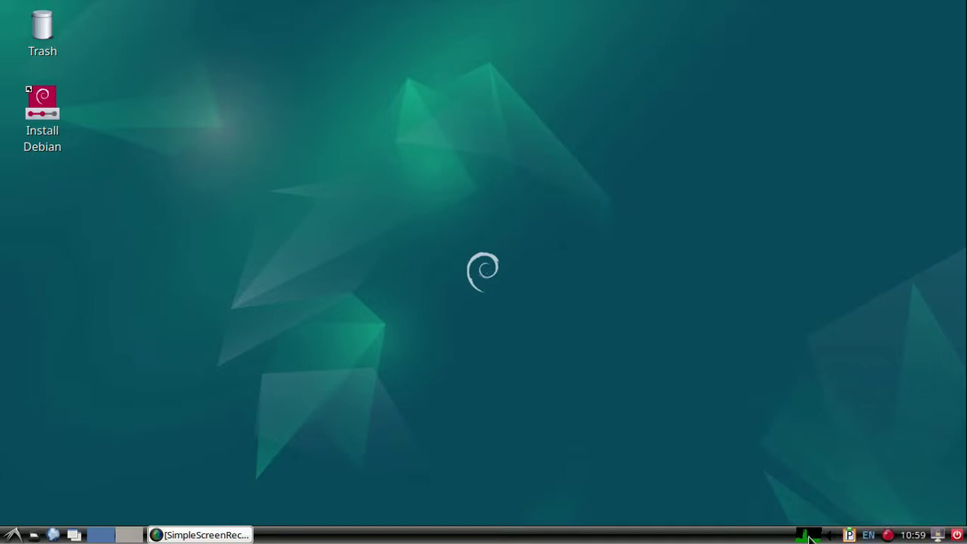
click(832, 537)
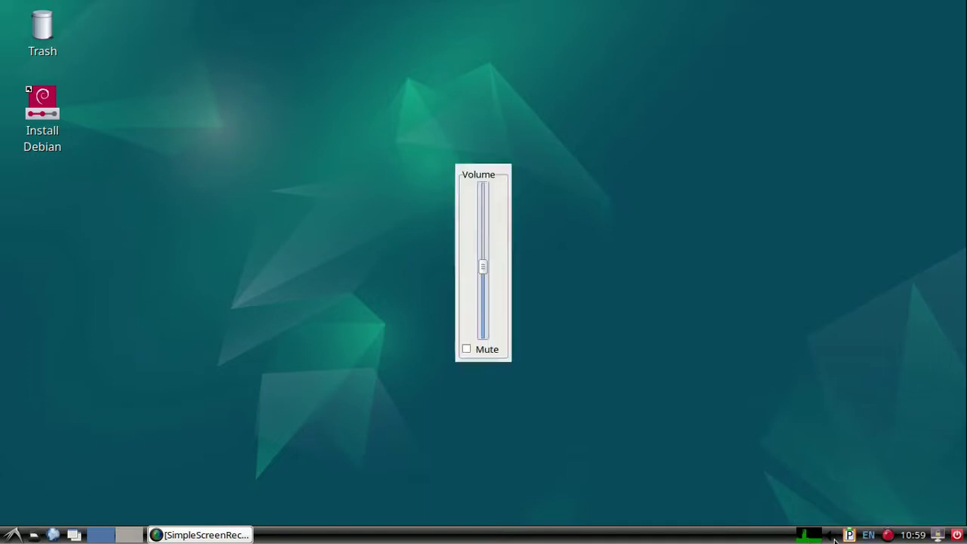
click(832, 538)
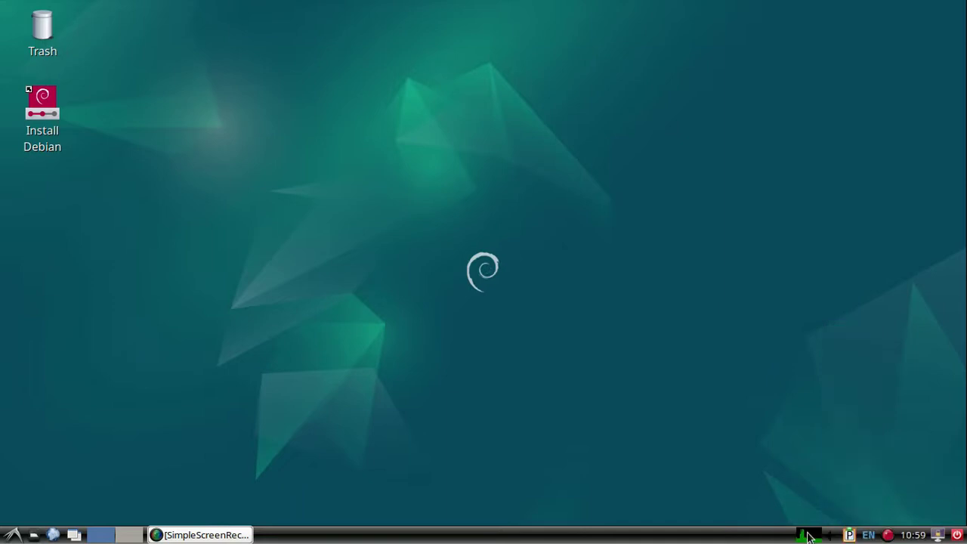
right_click(808, 536)
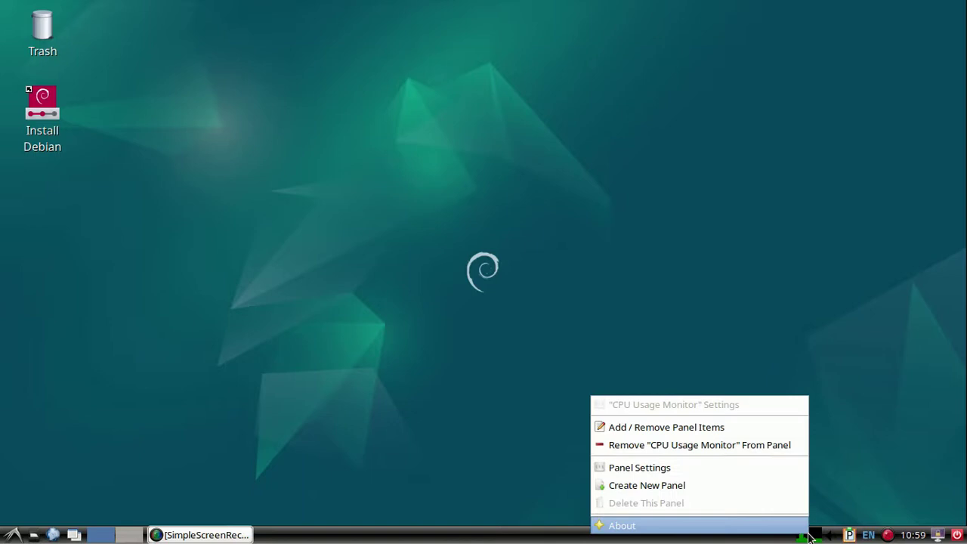
click(903, 431)
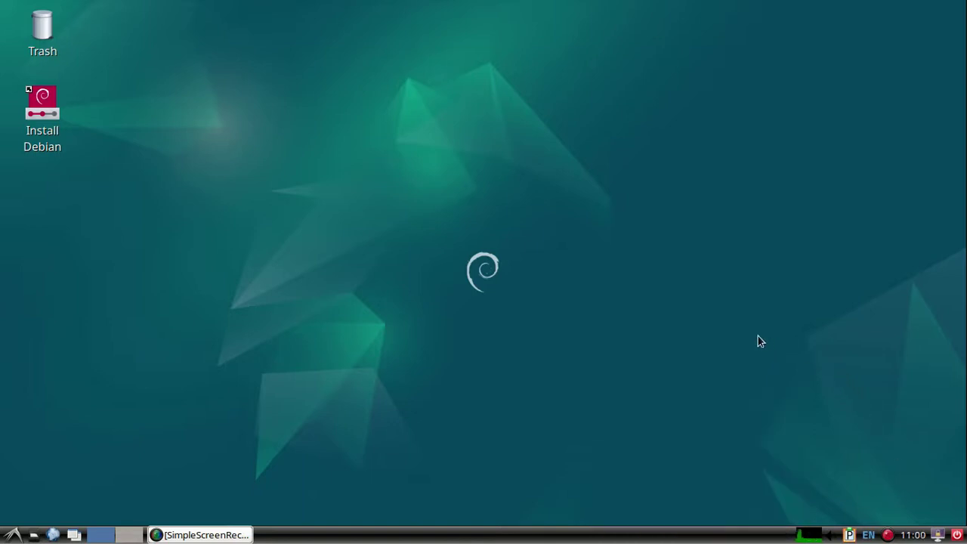
Open Desktop Preferences and review the Desktop Icons and Advanced settings, returning to the Appearance settings
right_click(293, 130)
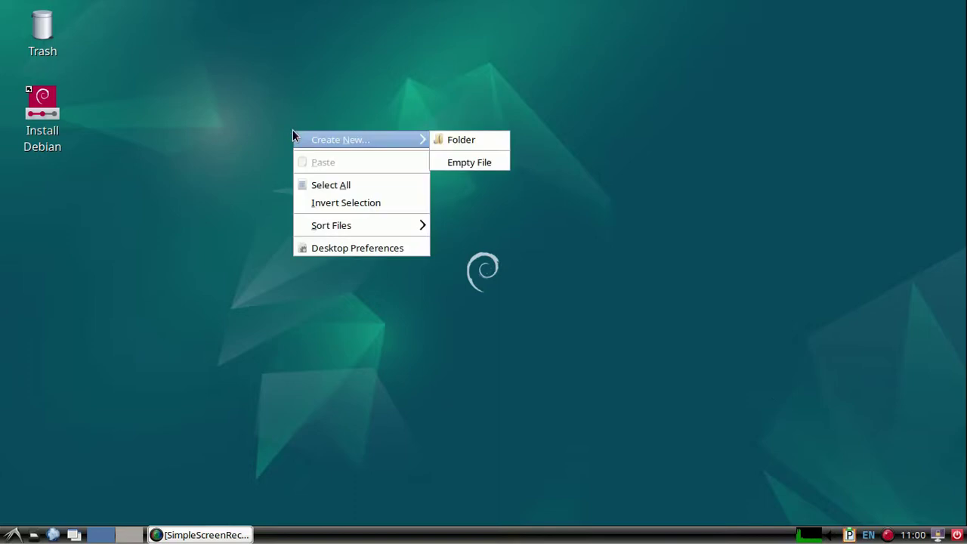
click(354, 251)
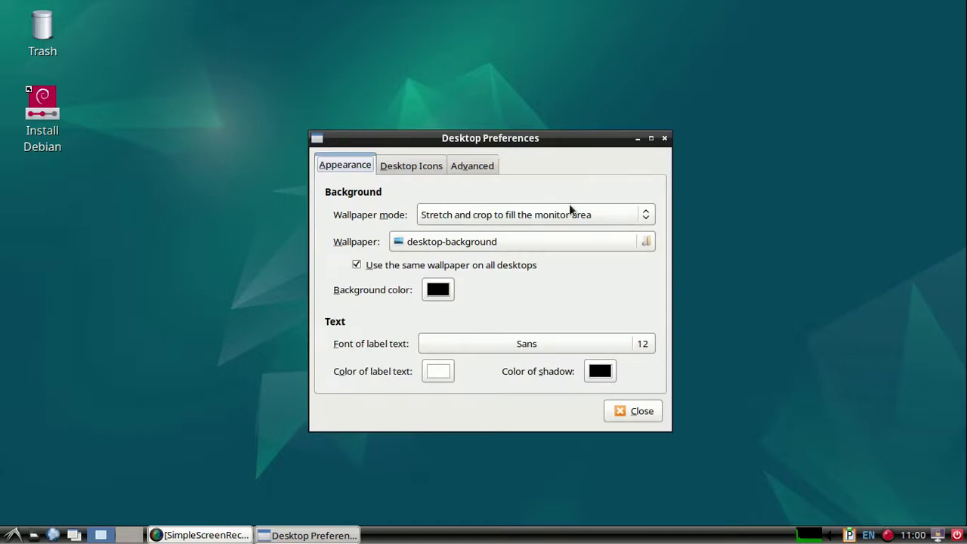
click(406, 164)
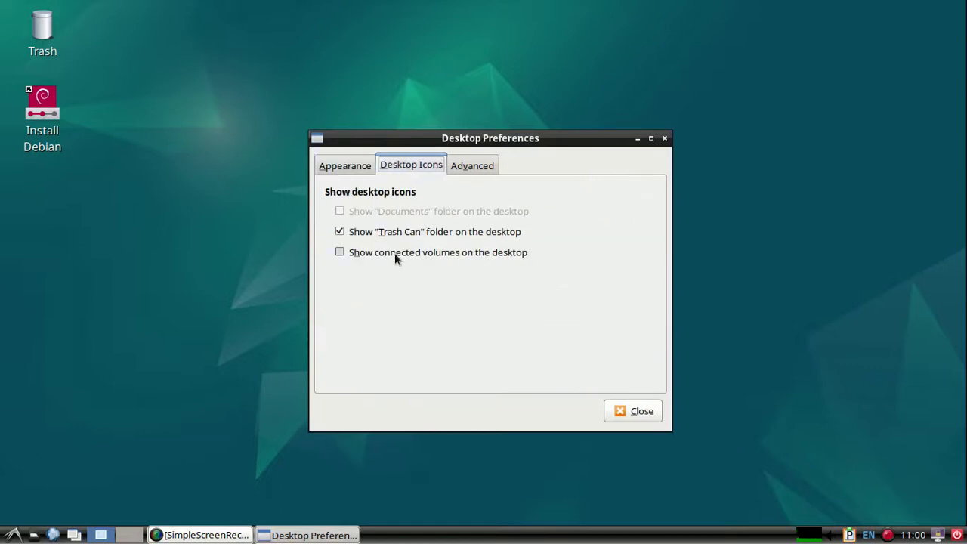
click(472, 168)
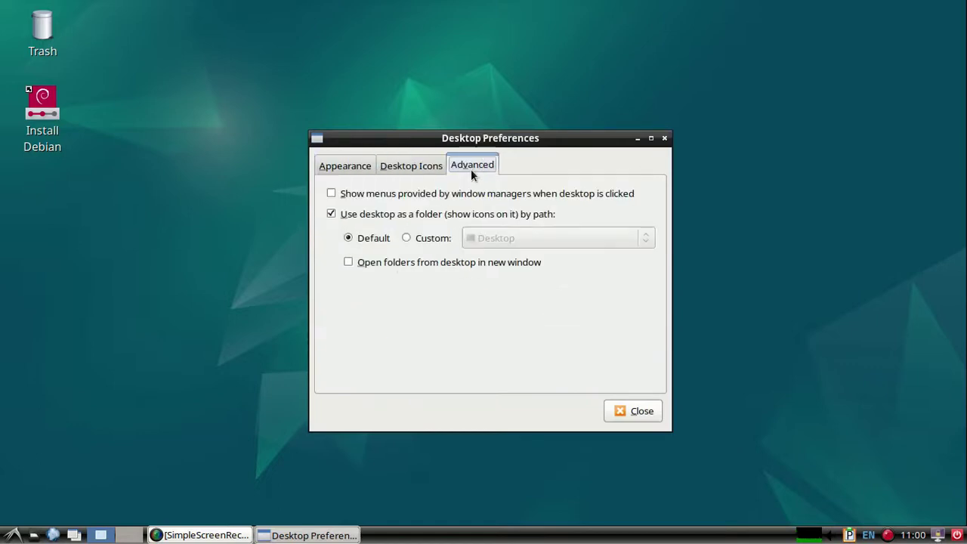
click(352, 167)
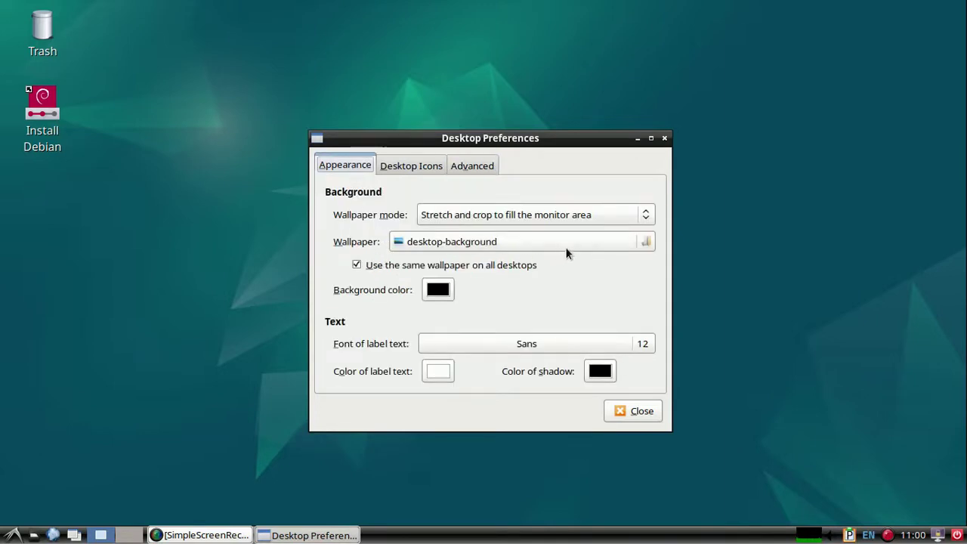
Open the wallpaper image chooser and preview desktop-login-background, desktop-grub and desktop-background in the alternatives folder
click(624, 242)
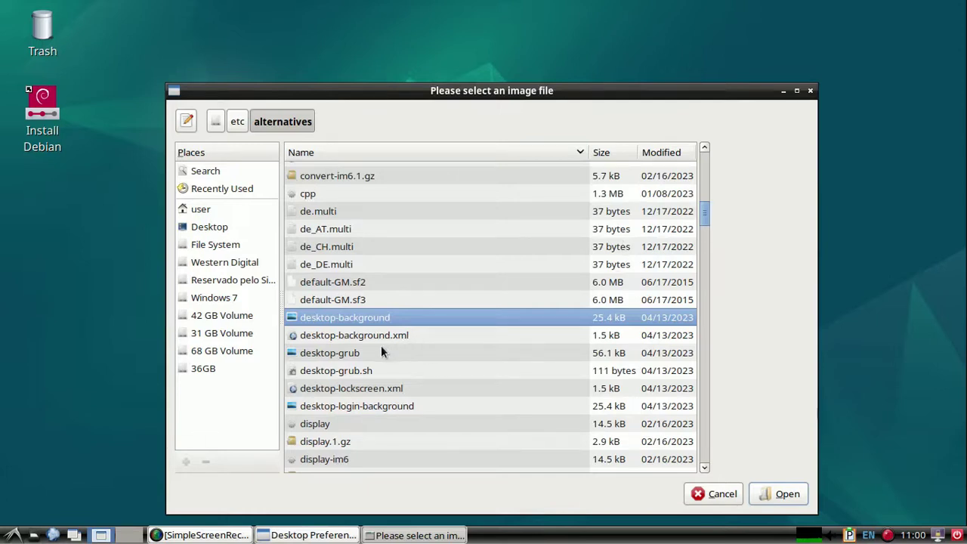
click(387, 408)
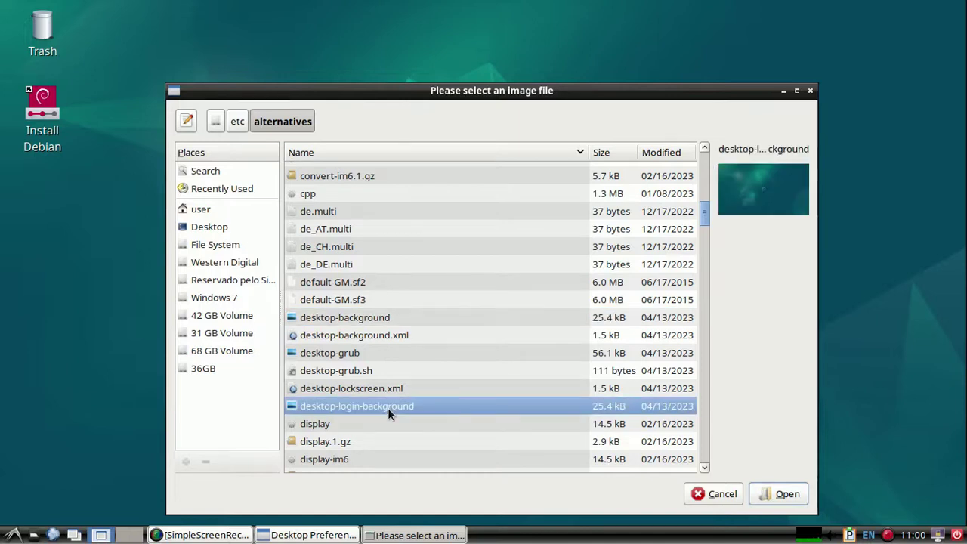
click(355, 355)
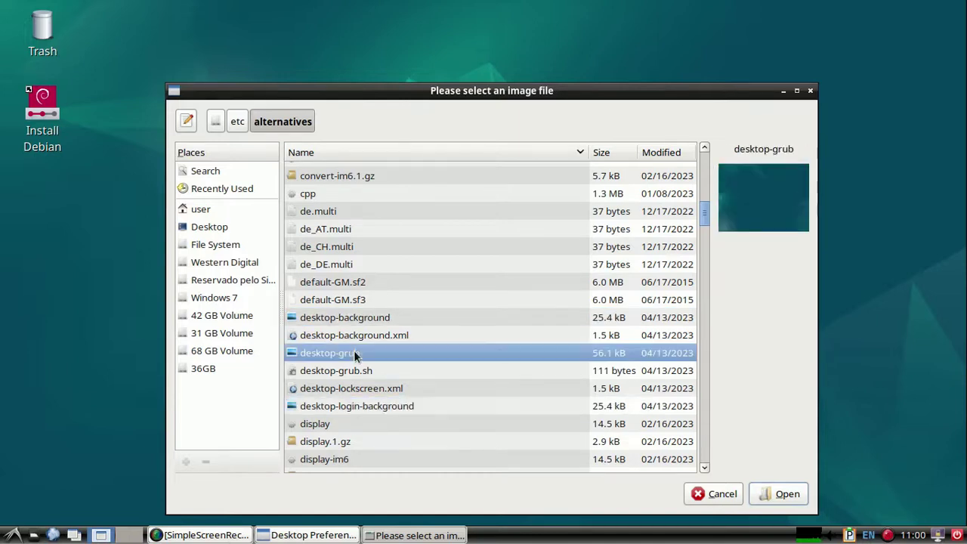
click(354, 317)
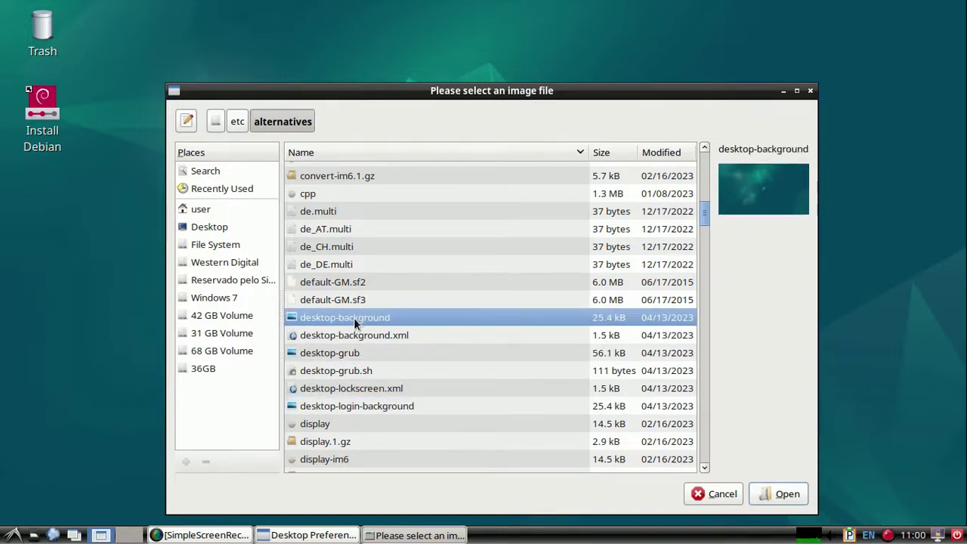
Preview the emblem-vendor images in the alternatives folder one after another, from emblem-vendor-64 through the white variants
scroll(405, 306, down, 5)
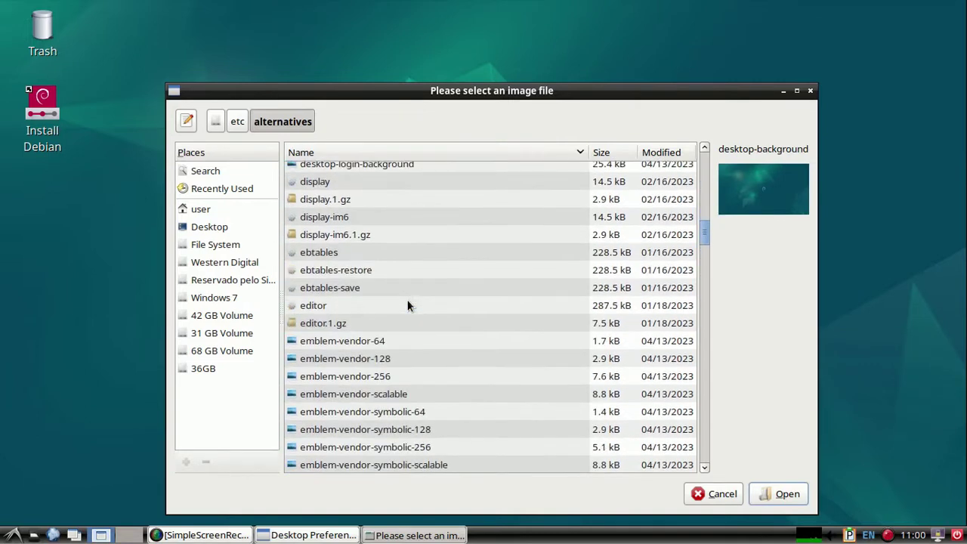
click(352, 342)
click(353, 360)
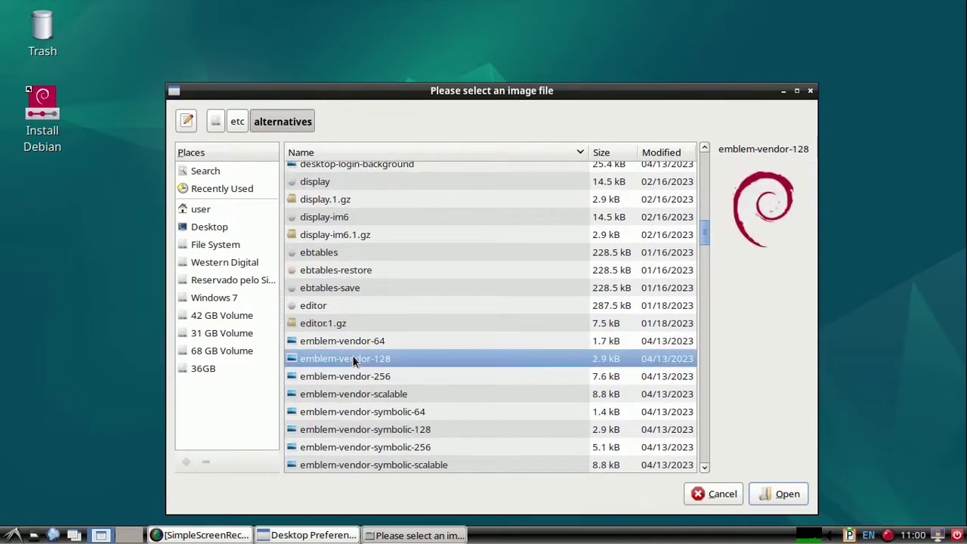
key(Down)
key(Down)
key(Down)
key(Down)
key(Down)
key(Down)
key(Down)
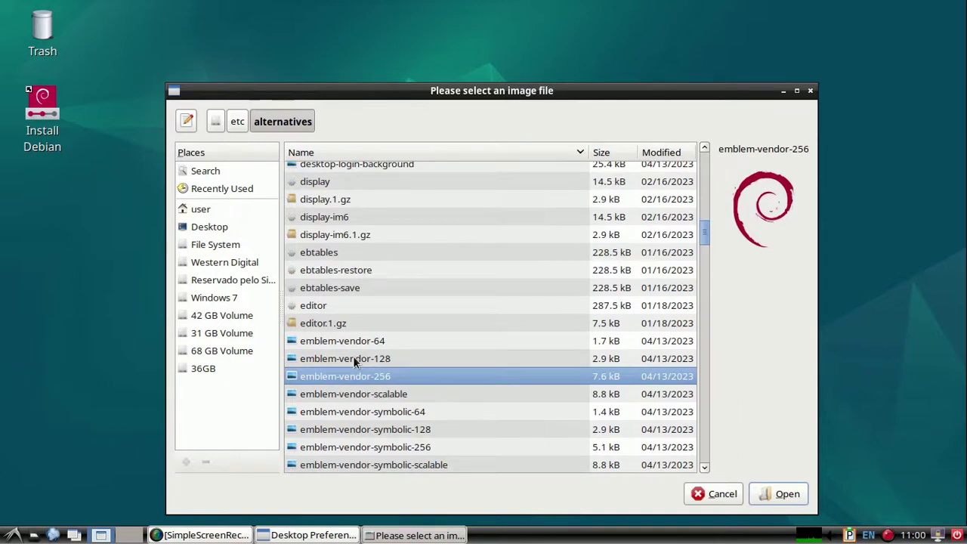
key(Down)
key(Down)
key(Down)
key(Down)
key(Down)
key(Down)
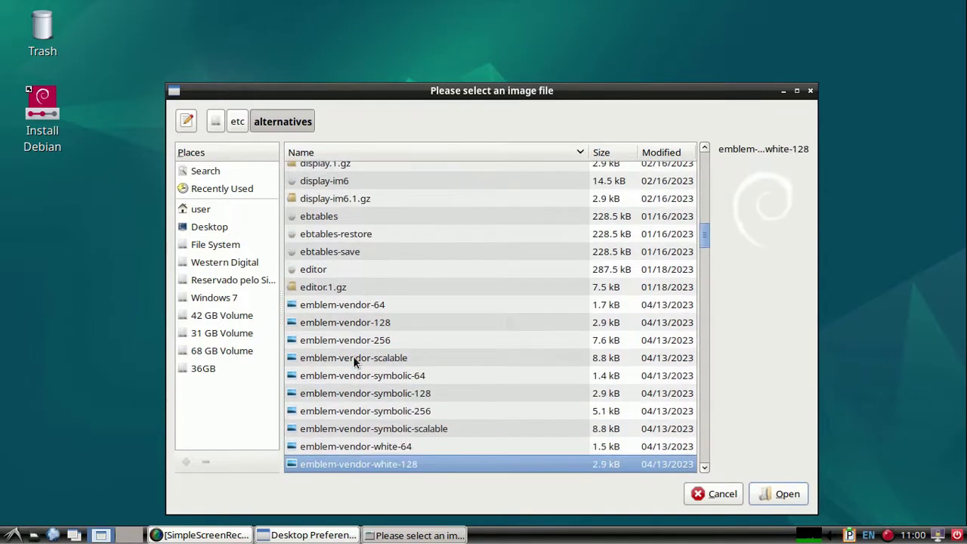
key(Down)
key(Down)
key(Down)
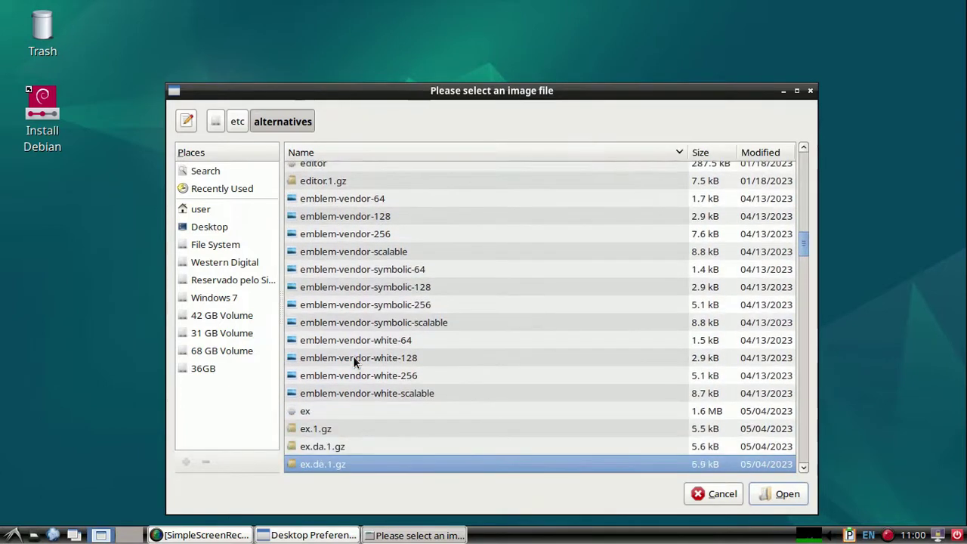
Go back up the image list to desktop-login-background, cancel the wallpaper choice and close Desktop Preferences
key(Up)
key(Up)
key(Up)
key(Up)
key(Up)
key(Up)
key(Up)
key(Up)
key(Up)
key(Up)
key(Up)
key(Up)
key(Up)
key(Up)
key(Up)
key(Up)
key(Up)
key(Up)
key(Up)
key(Up)
key(Up)
key(Up)
key(Up)
key(Up)
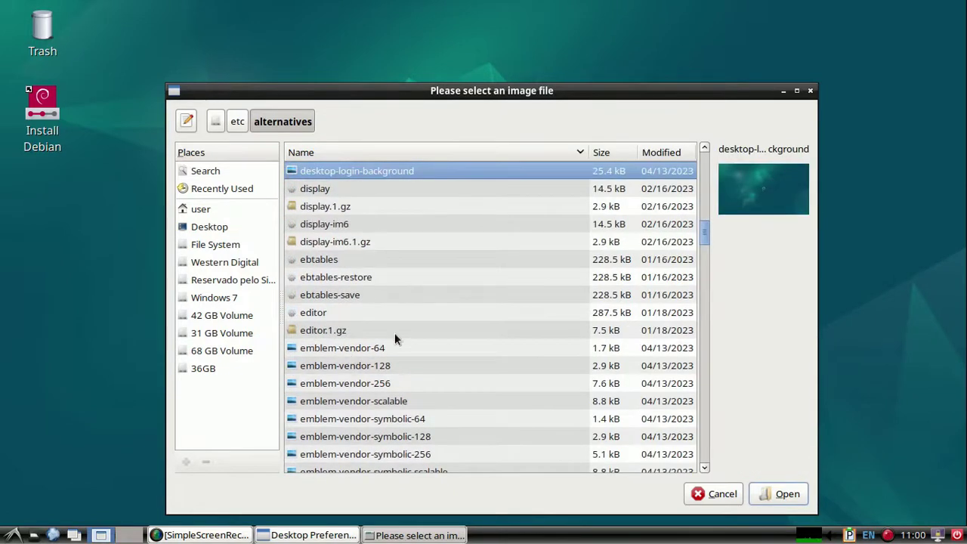
scroll(393, 338, up, 1)
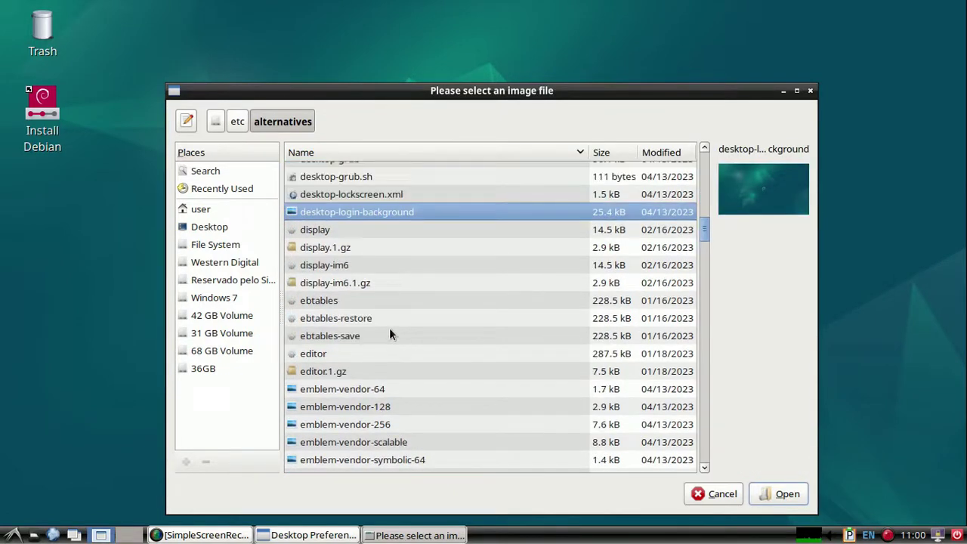
click(717, 494)
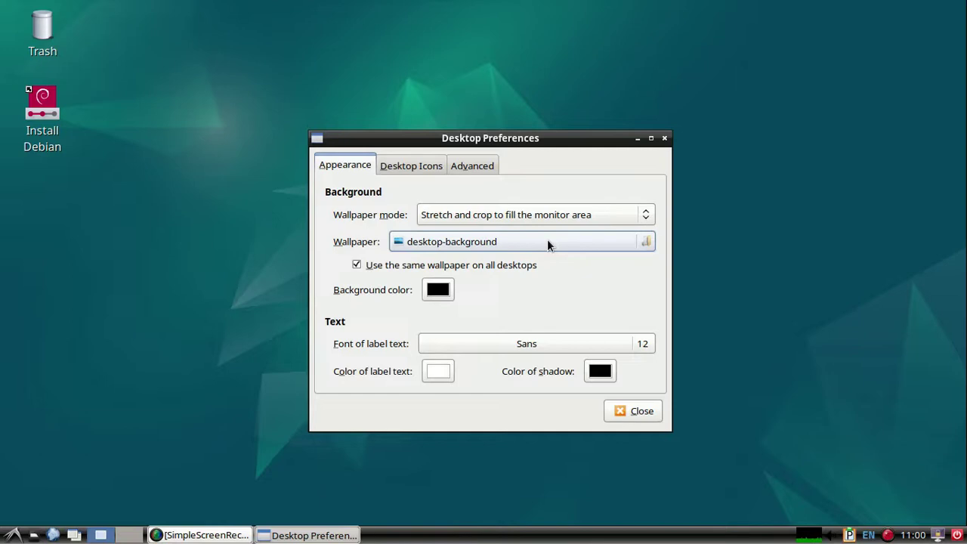
click(640, 411)
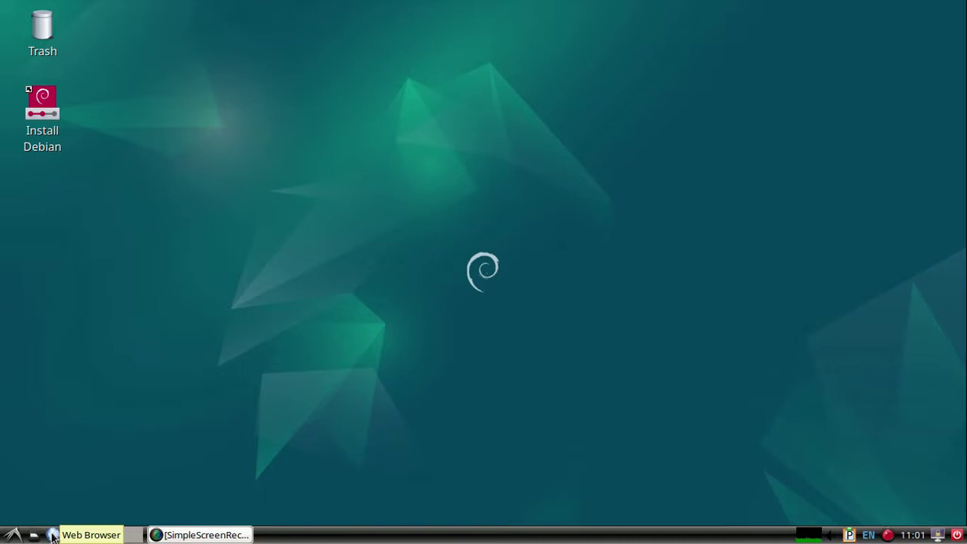
Browse the Debian category of installed programs, looking through its Applications, Games and Screen groups
click(12, 535)
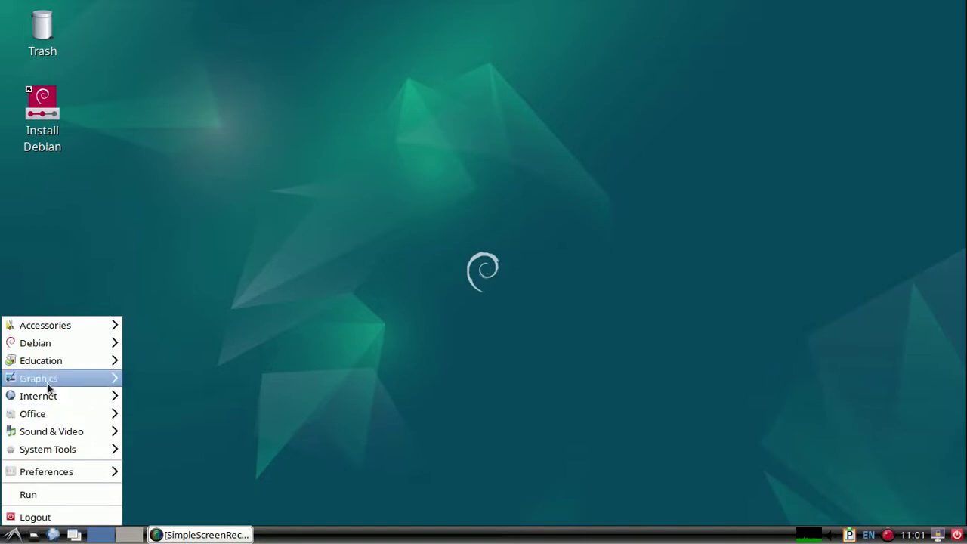
mouse_move(67, 323)
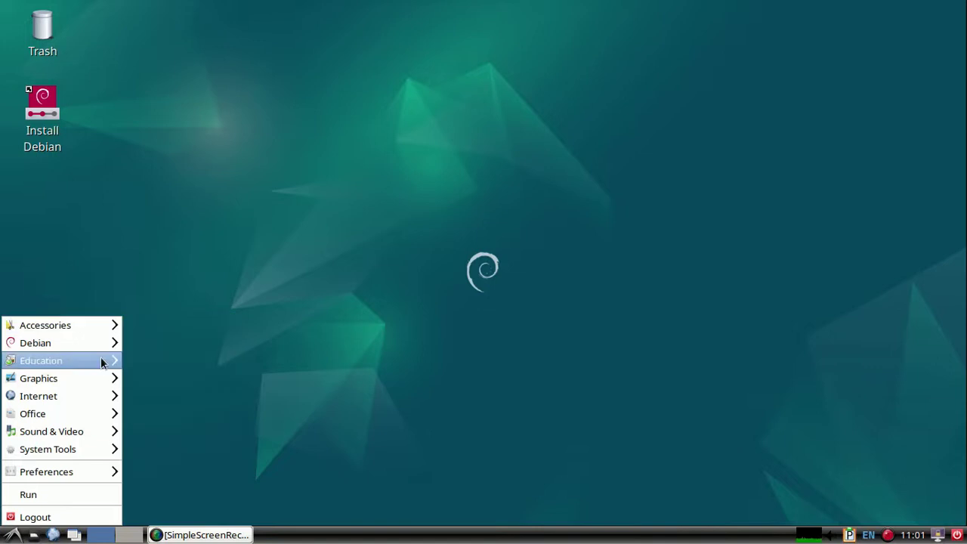
mouse_move(80, 343)
mouse_move(160, 341)
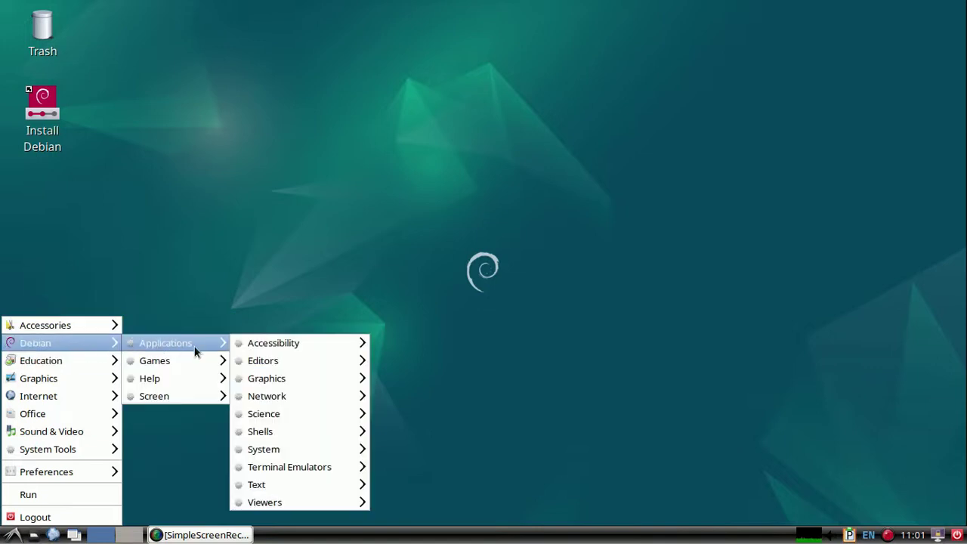
mouse_move(276, 363)
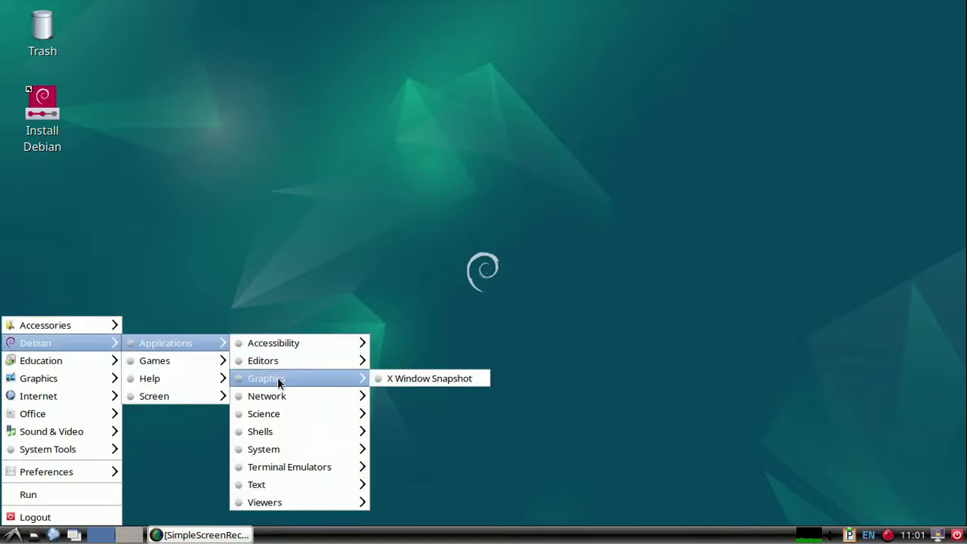
mouse_move(284, 412)
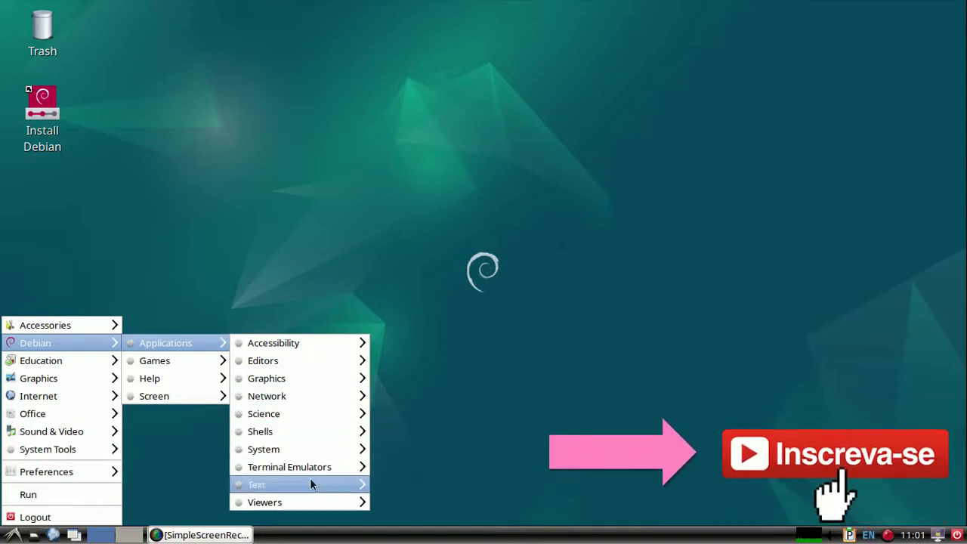
mouse_move(231, 367)
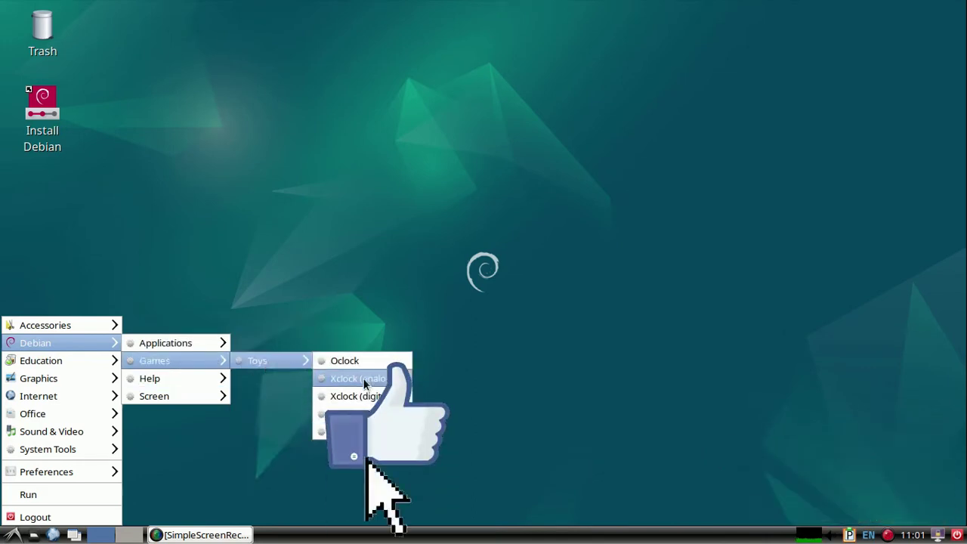
mouse_move(230, 383)
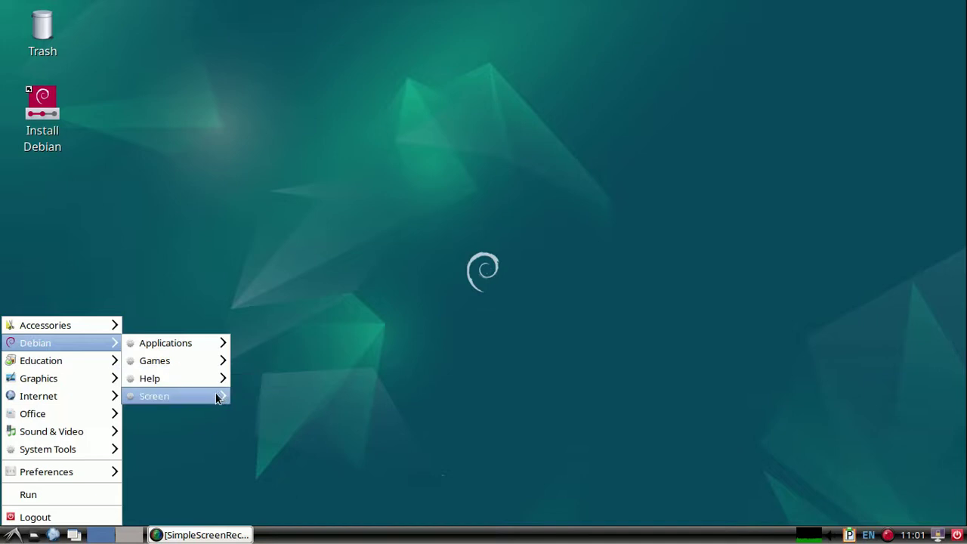
mouse_move(279, 395)
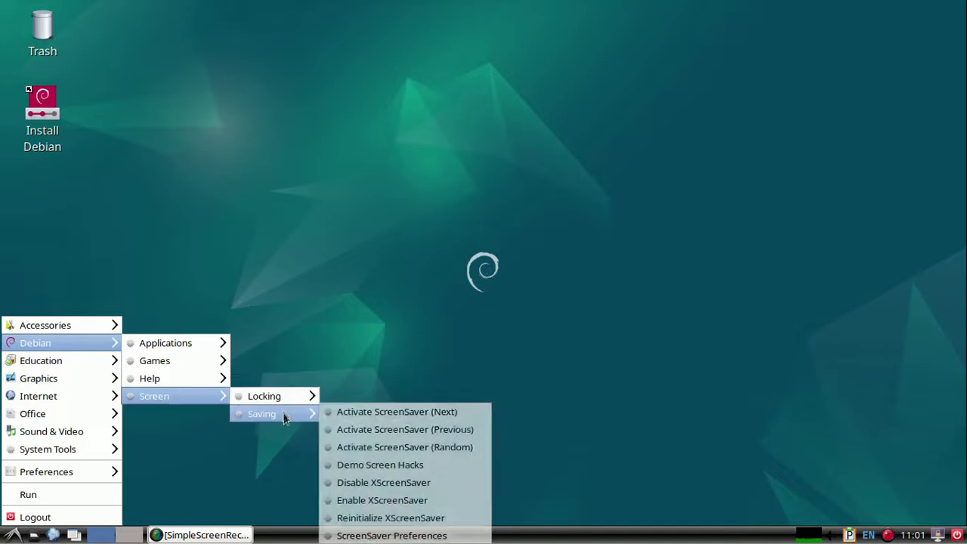
Review the bundled programs in the Graphics, Office, Sound & Video and System Tools categories
mouse_move(87, 365)
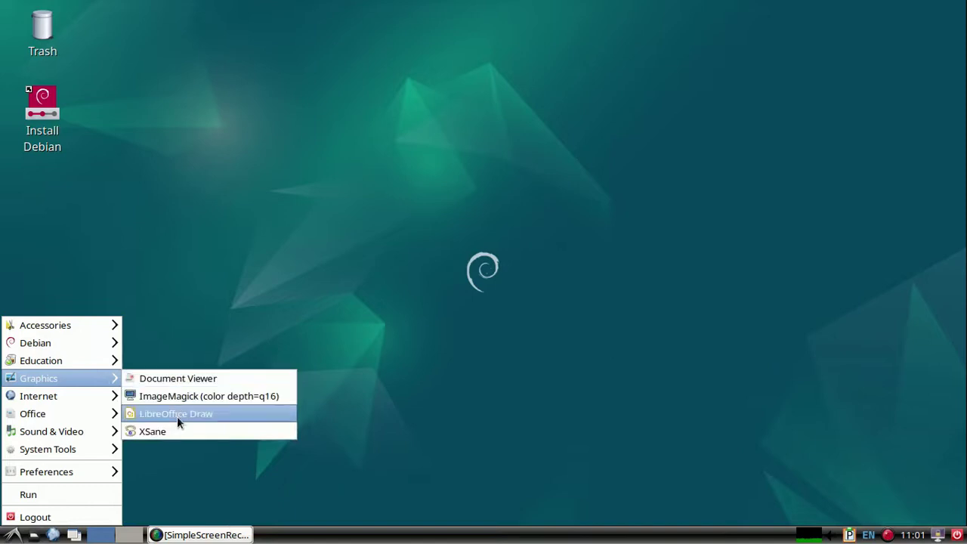
mouse_move(95, 397)
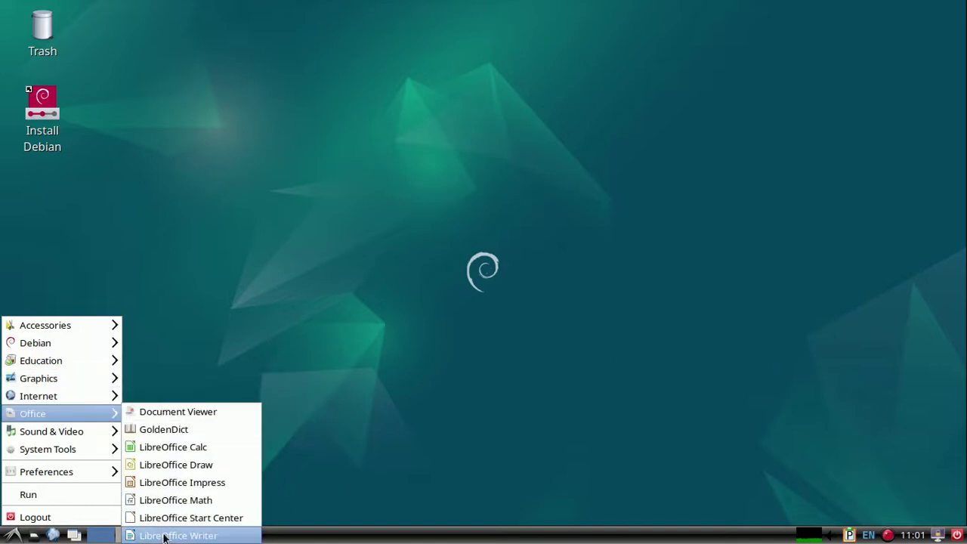
mouse_move(84, 432)
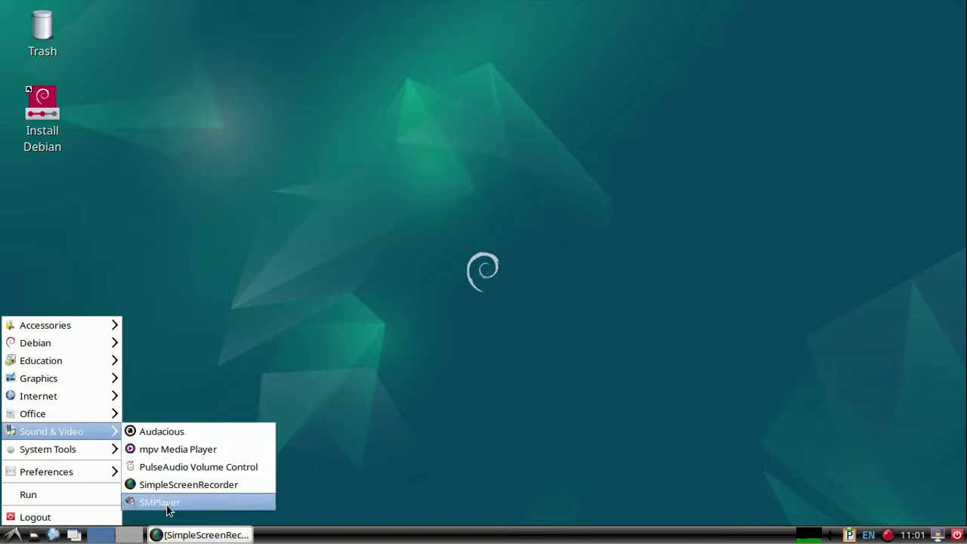
mouse_move(105, 451)
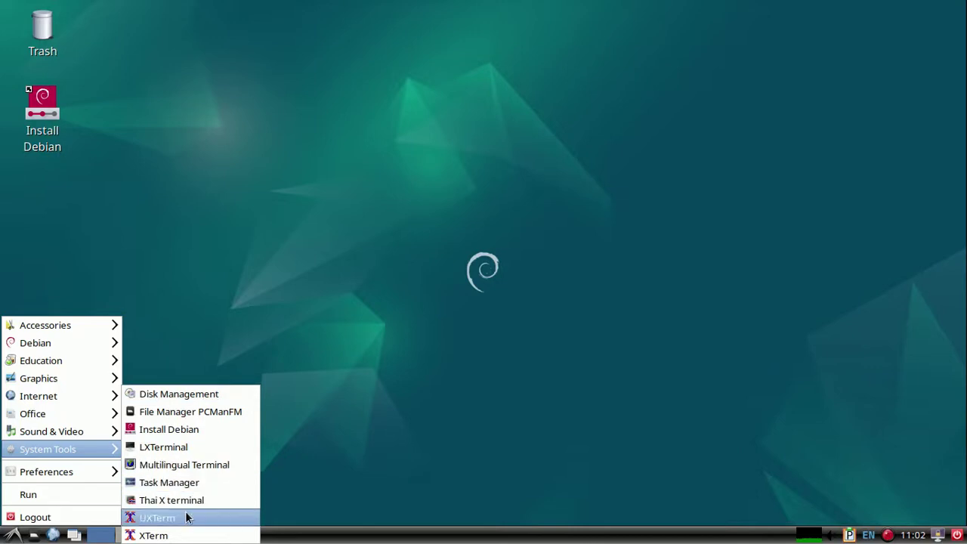
Open Customize Look and Feel and preview the ThinIce, Redmond, Raleigh, Mist and Industrial widget styles
mouse_move(96, 476)
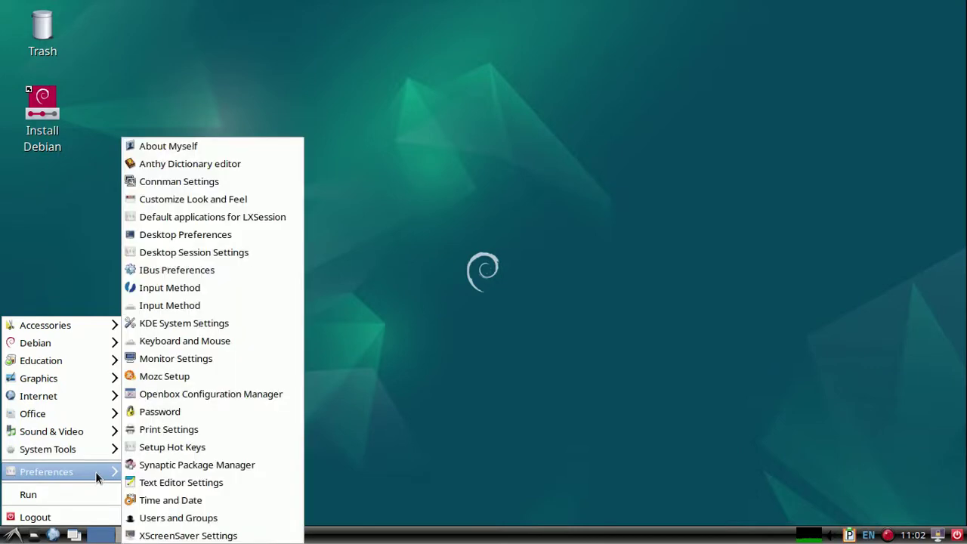
click(229, 201)
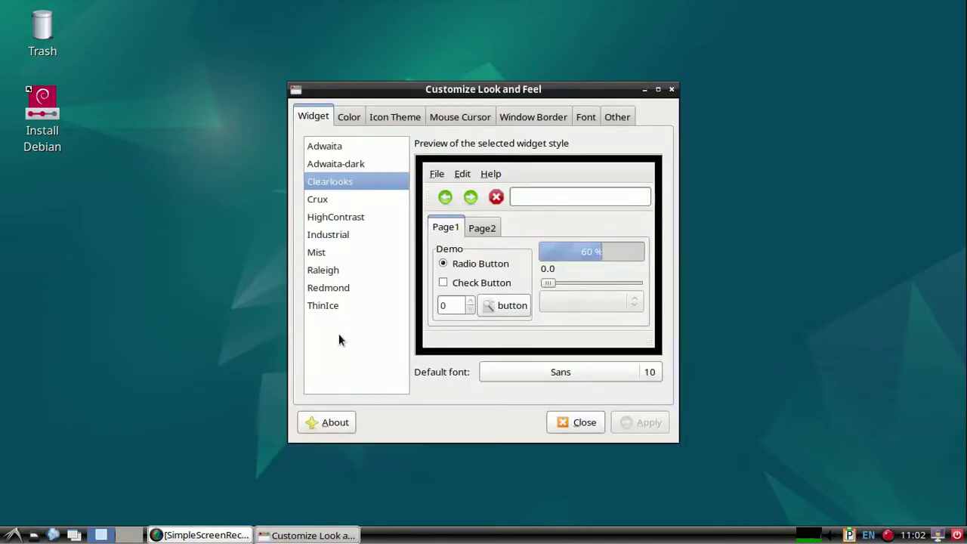
click(329, 310)
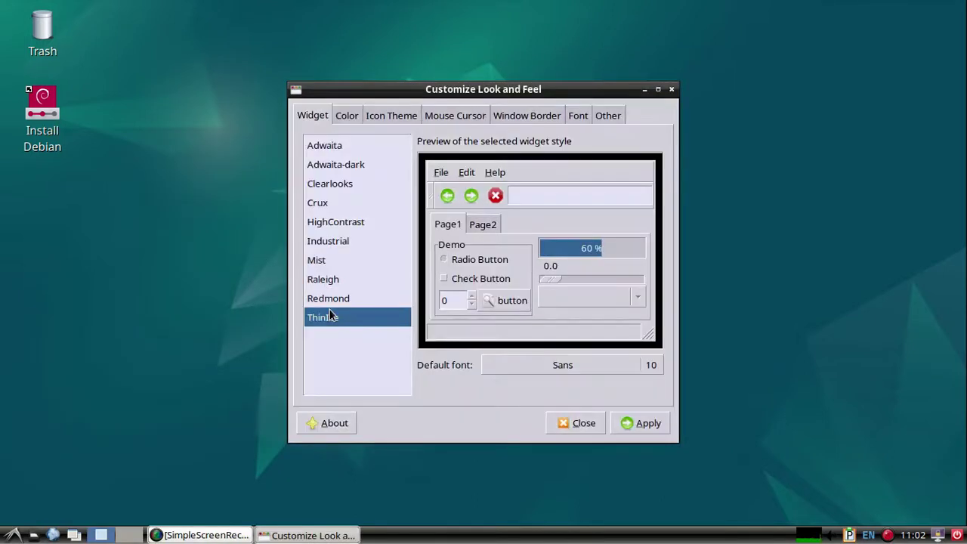
click(327, 299)
click(317, 277)
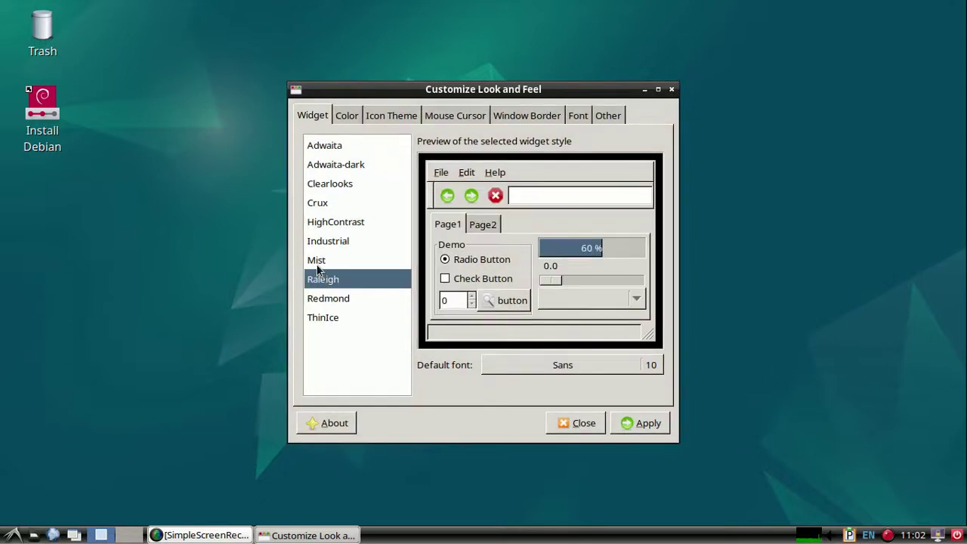
click(318, 260)
click(319, 249)
Preview the HighContrast, Crux, Clearlooks, Adwaita-dark, Adwaita and Mist widget styles, and close Customize Look and Feel without applying any
click(319, 221)
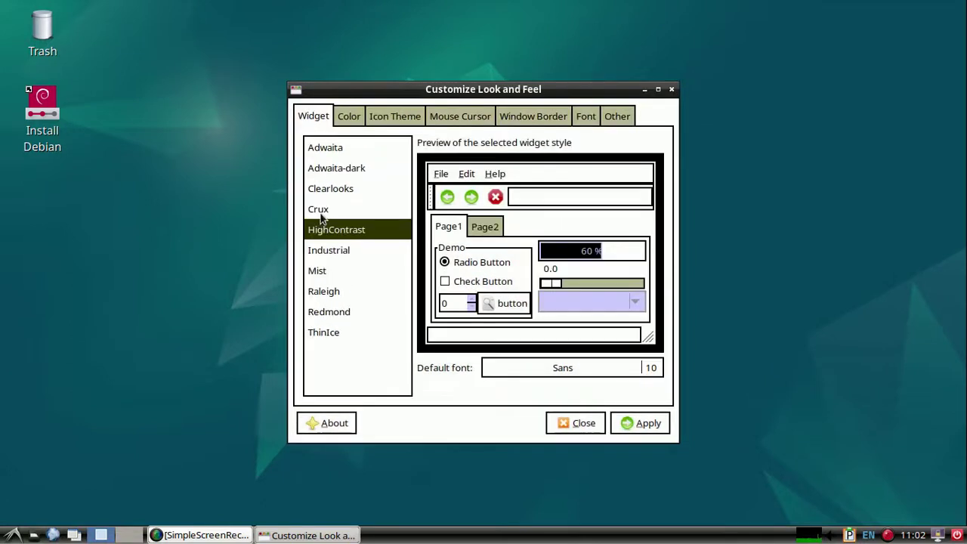
click(319, 204)
click(320, 185)
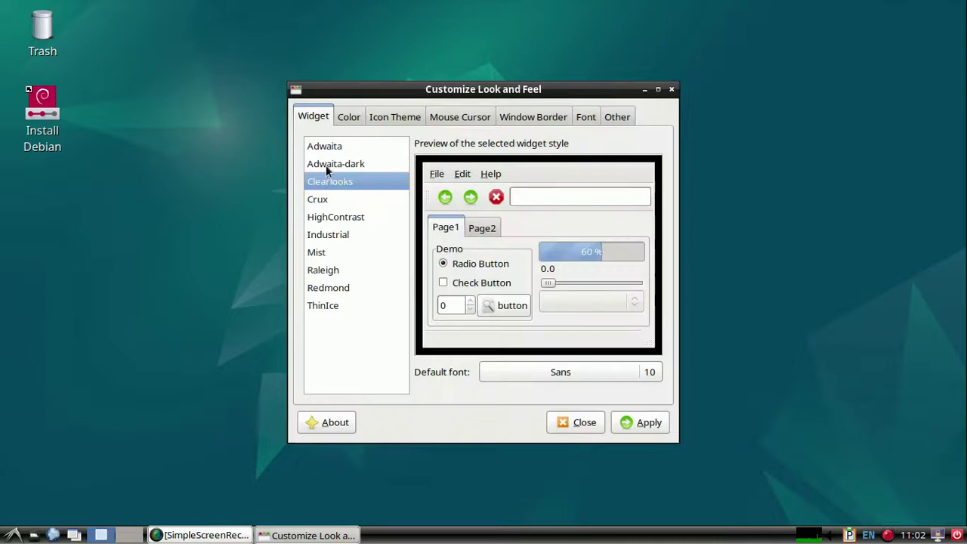
click(326, 163)
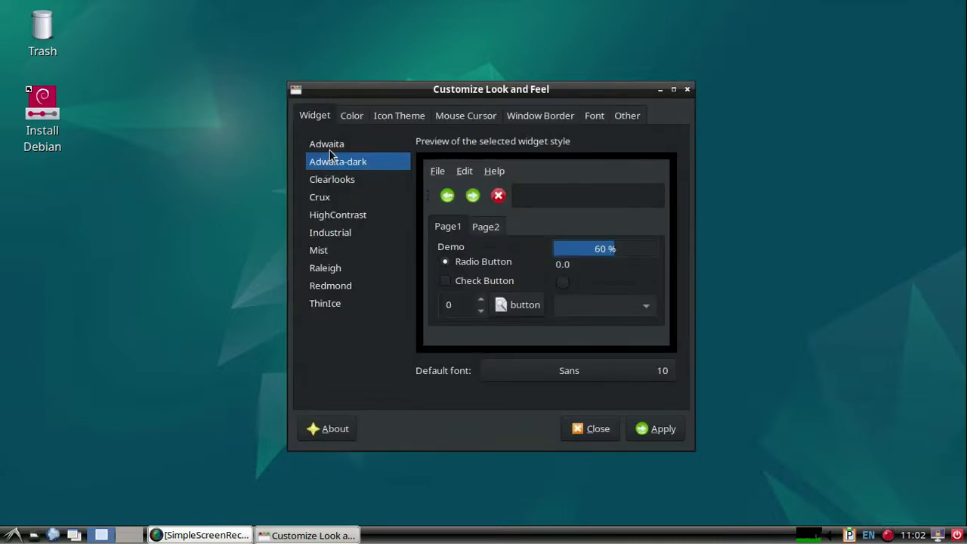
click(329, 151)
click(317, 254)
click(588, 432)
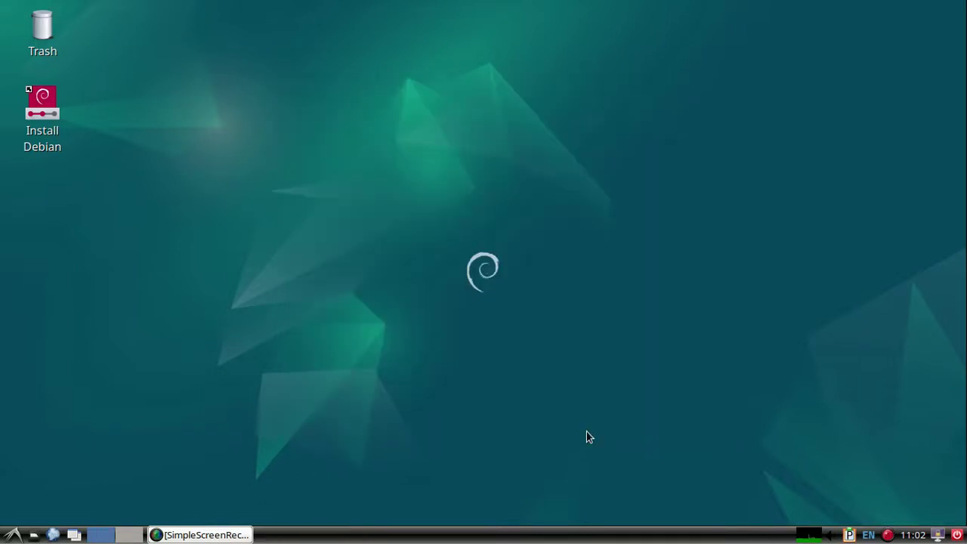
Open the Openbox Configuration Manager and look through its window themes, including Onyx-Citrus, Orang, Syscrash and the Nightmare variants
click(13, 535)
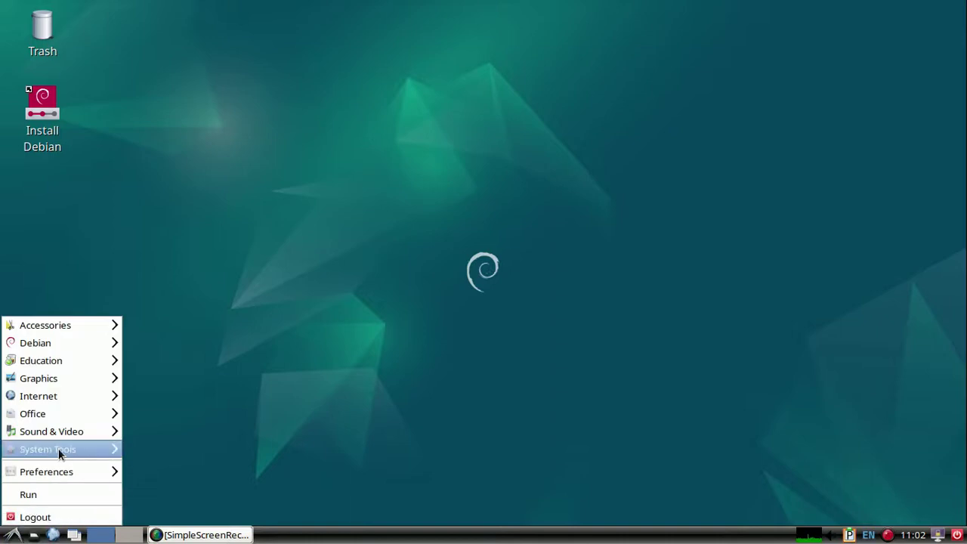
mouse_move(60, 453)
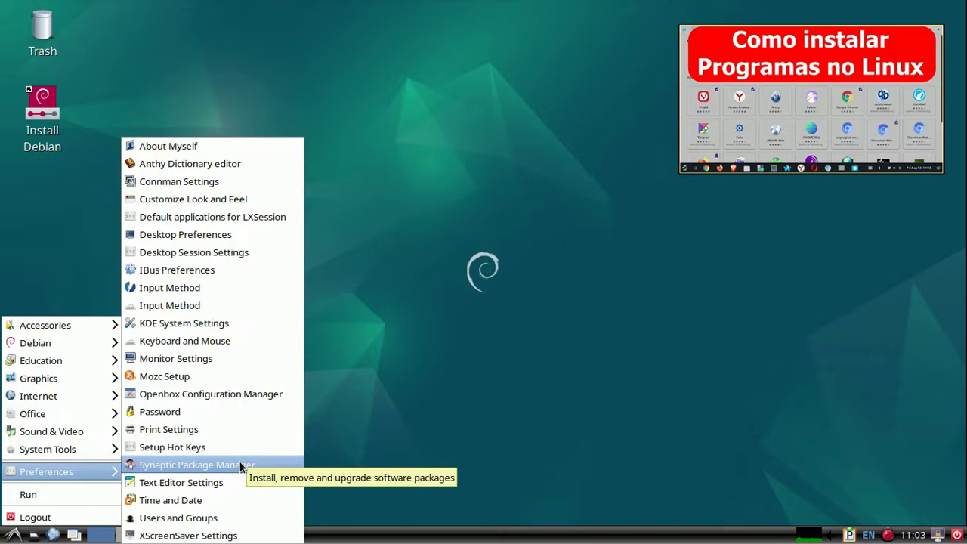
click(231, 399)
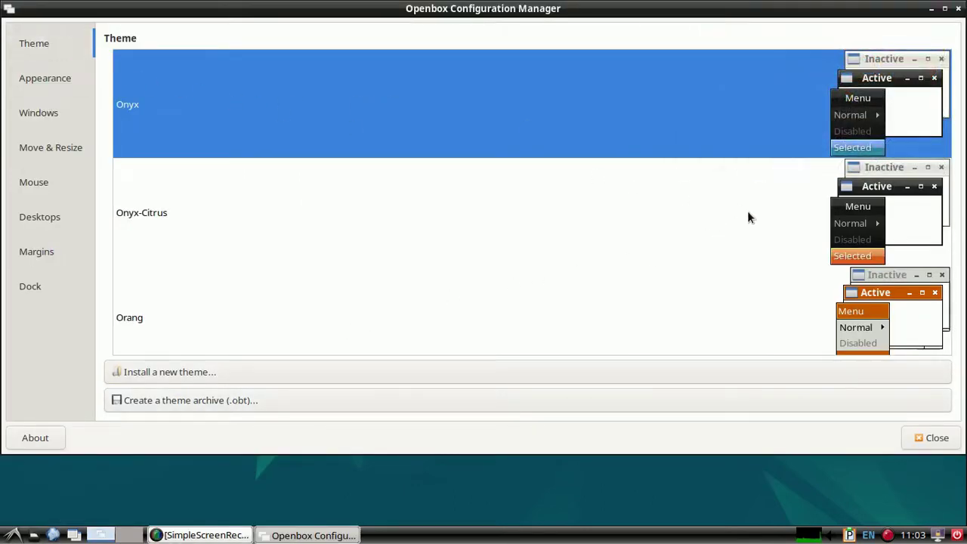
scroll(733, 219, down, 3)
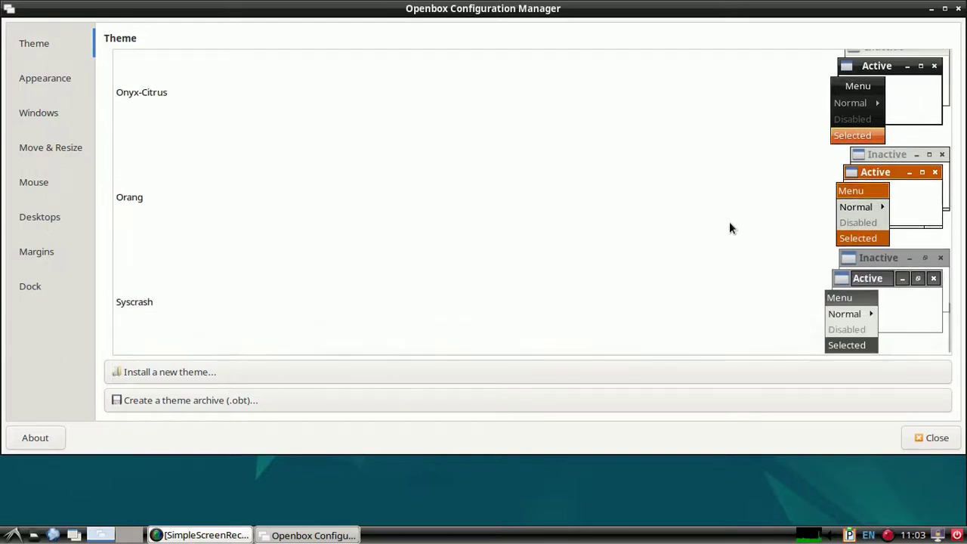
scroll(729, 228, up, 3)
scroll(729, 226, up, 3)
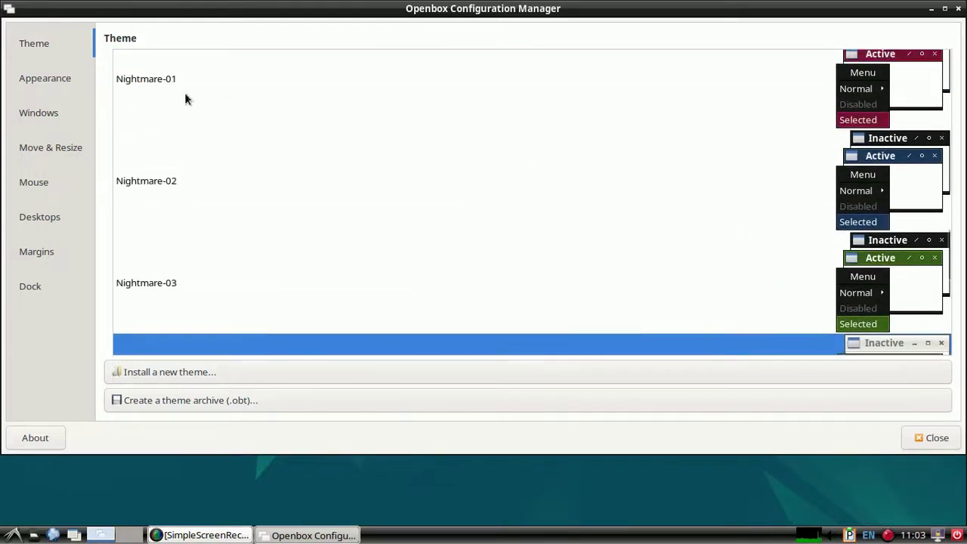
Review the Openbox settings for Appearance, Windows, Move & Resize, Mouse, Desktops, Margins and Dock, and close the configuration manager
click(45, 78)
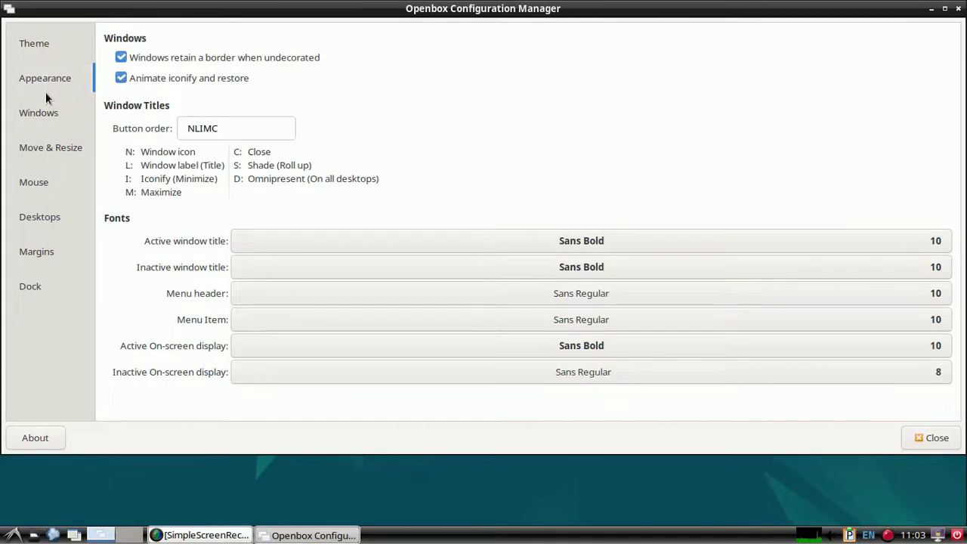
click(44, 112)
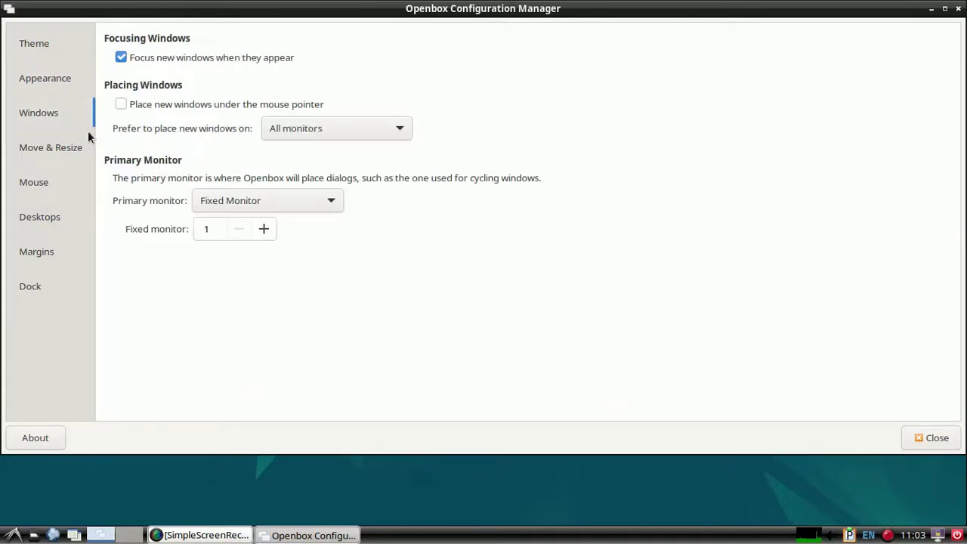
click(42, 144)
click(40, 185)
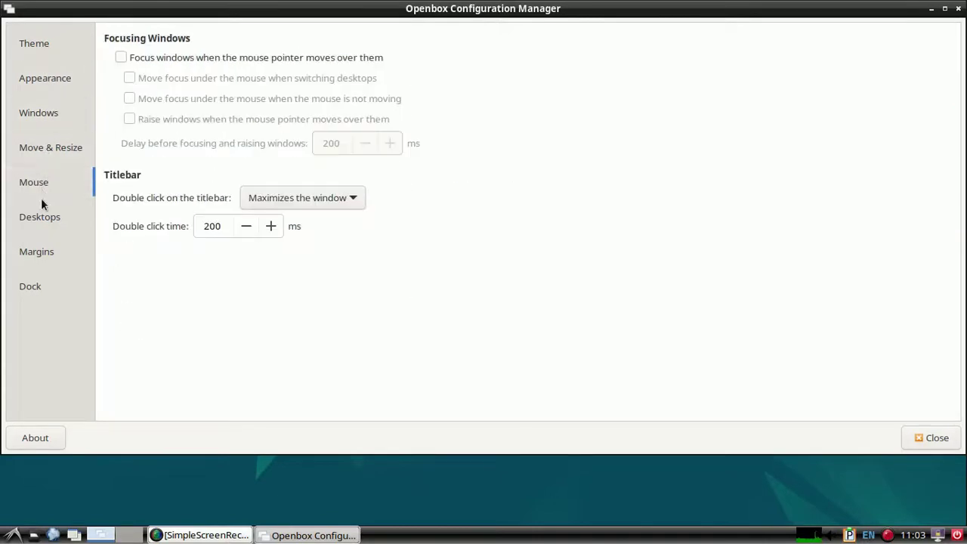
click(37, 218)
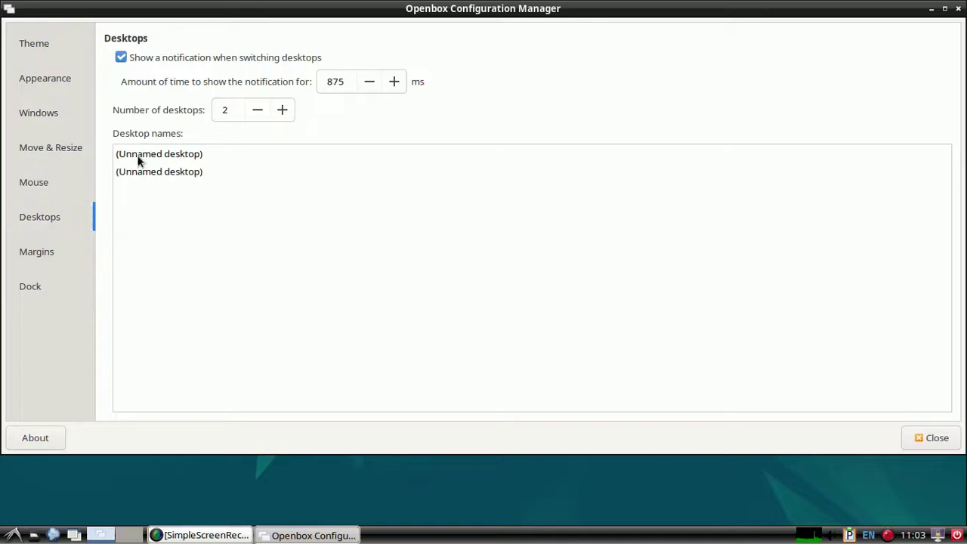
click(54, 252)
click(43, 285)
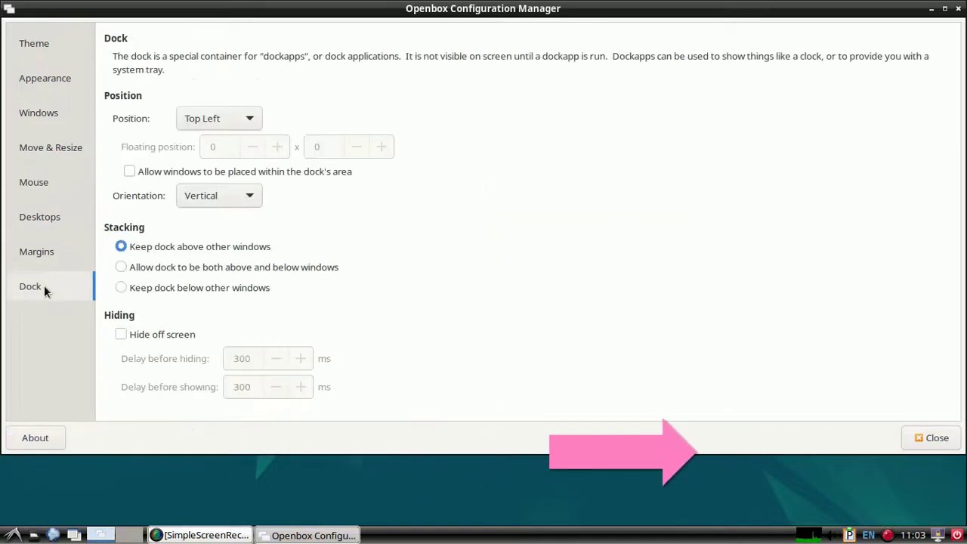
click(956, 9)
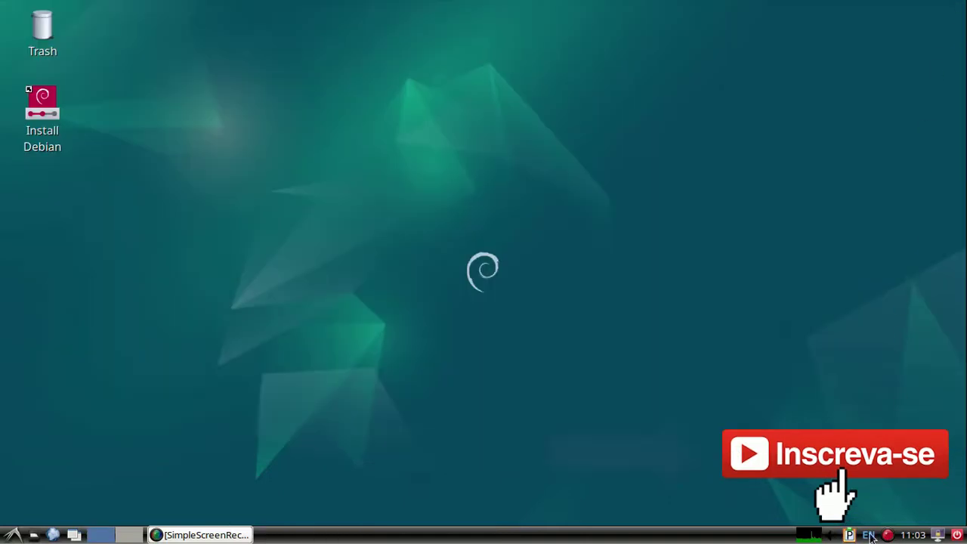
Look over the System Tools and Preferences programs, and open Connman Settings
click(14, 536)
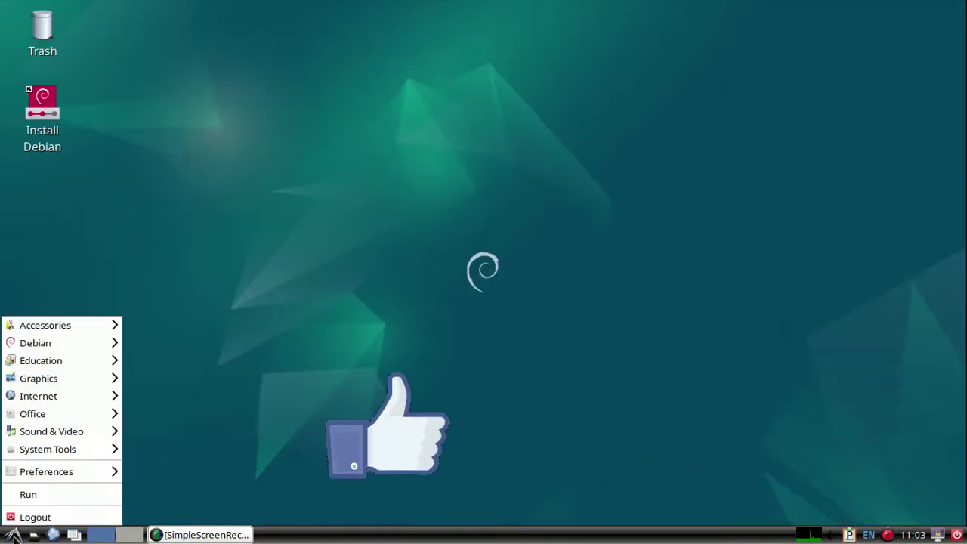
mouse_move(76, 400)
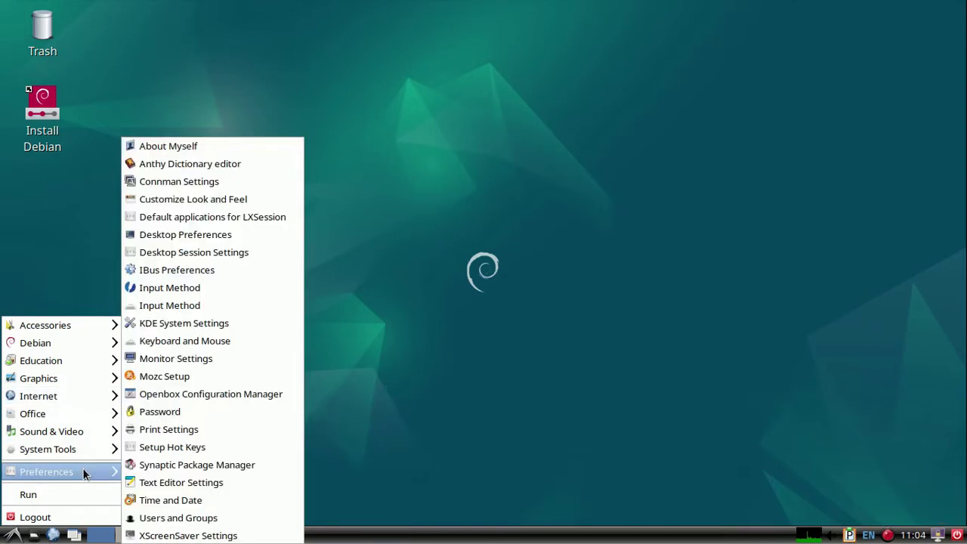
mouse_move(85, 452)
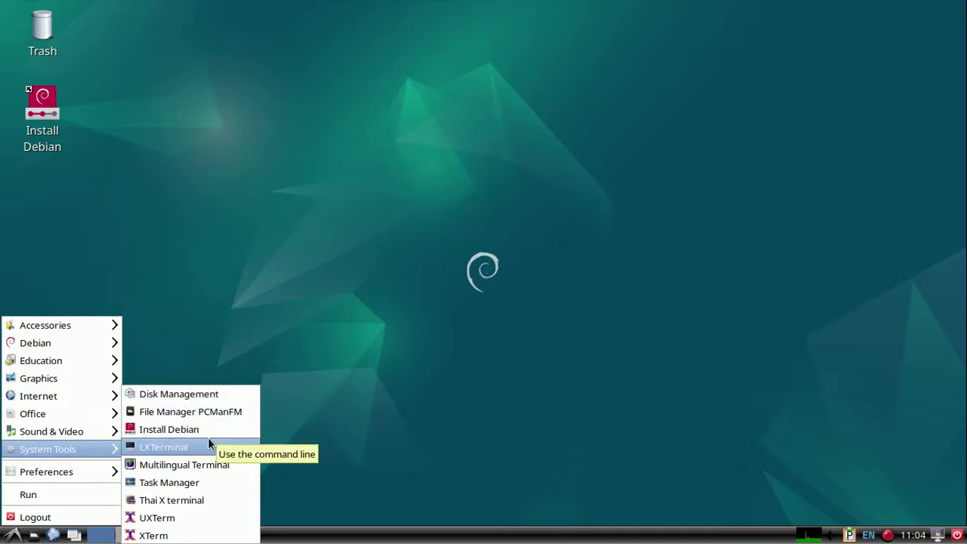
mouse_move(91, 470)
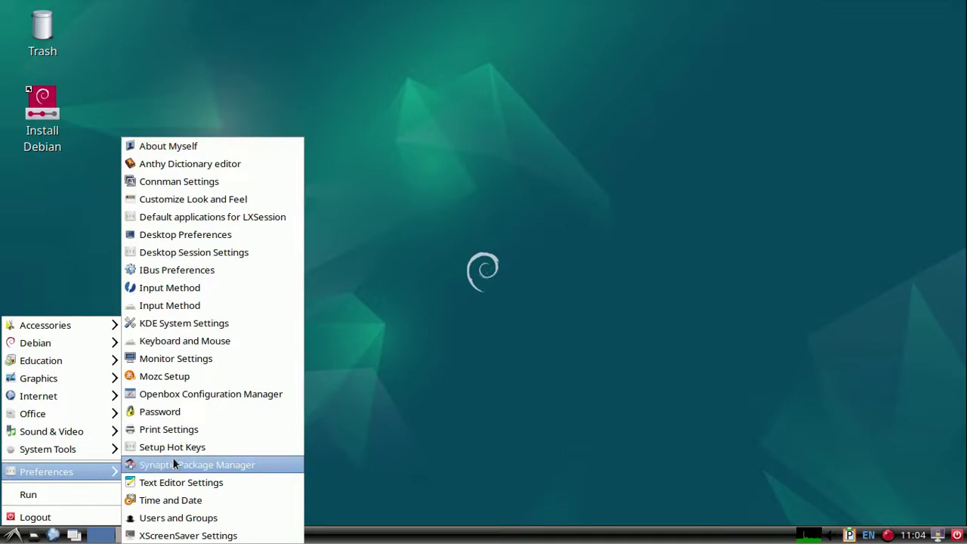
click(214, 189)
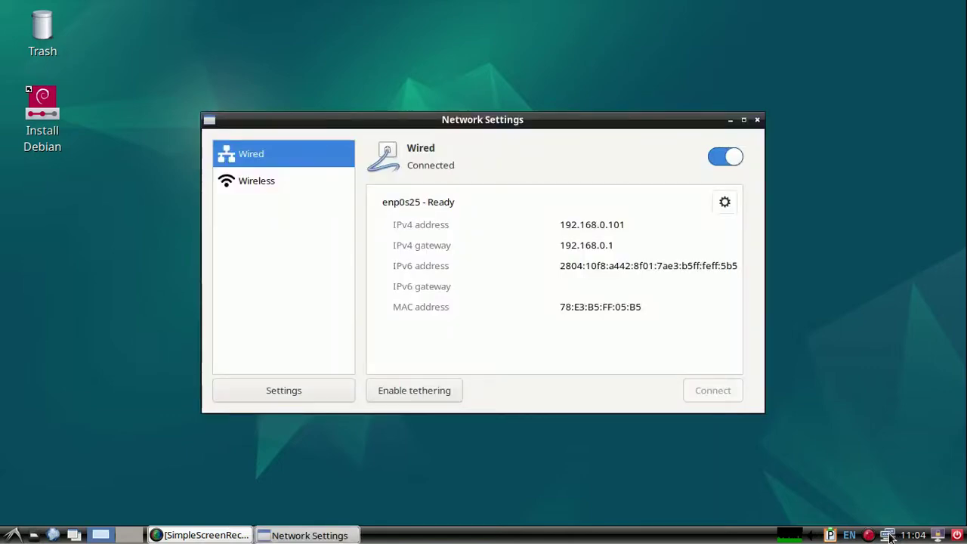
Enable WiFi in Network Settings, switch back to the wired connection's details, and close the window
click(267, 185)
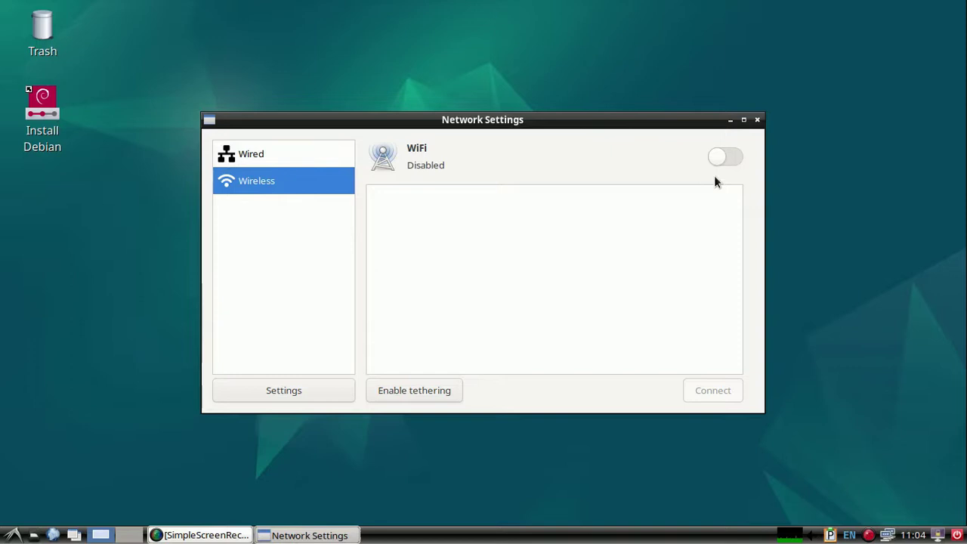
click(728, 155)
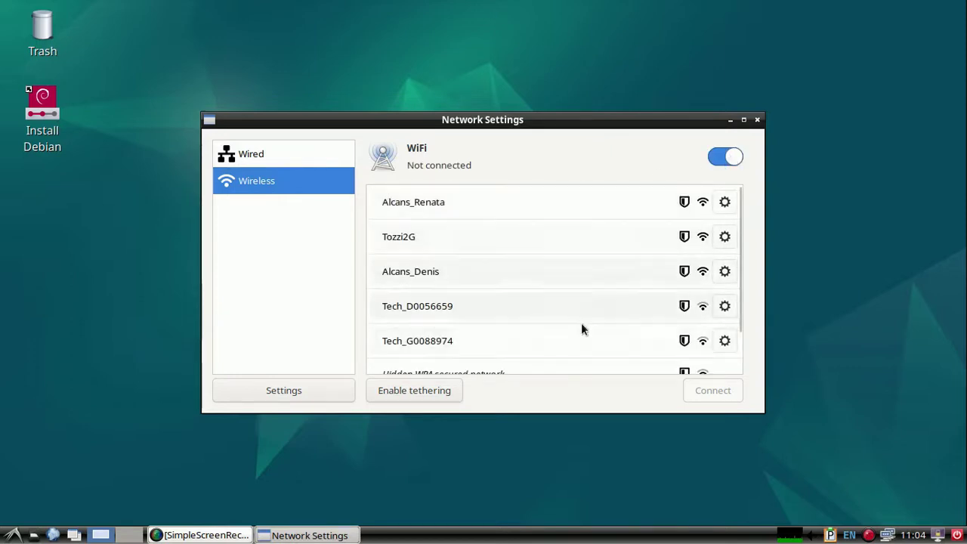
click(274, 153)
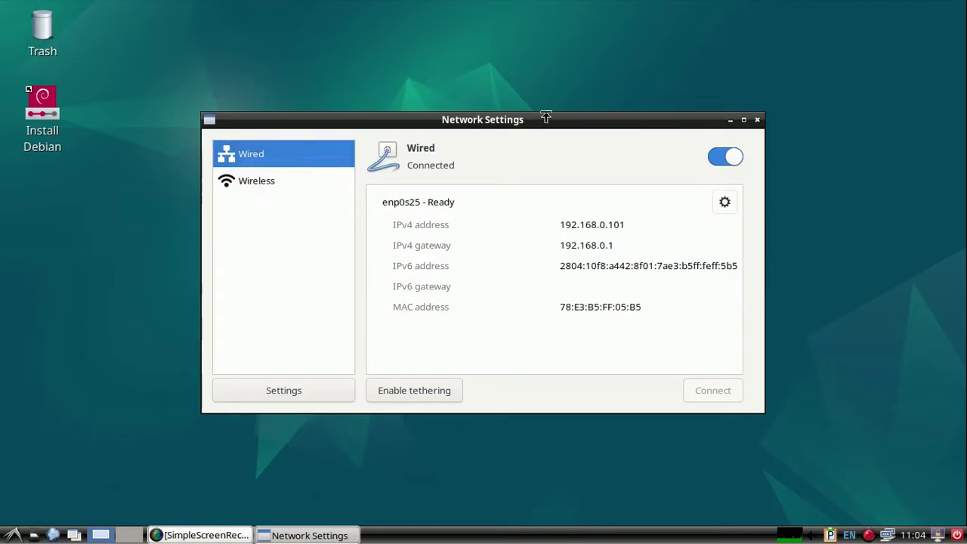
click(759, 120)
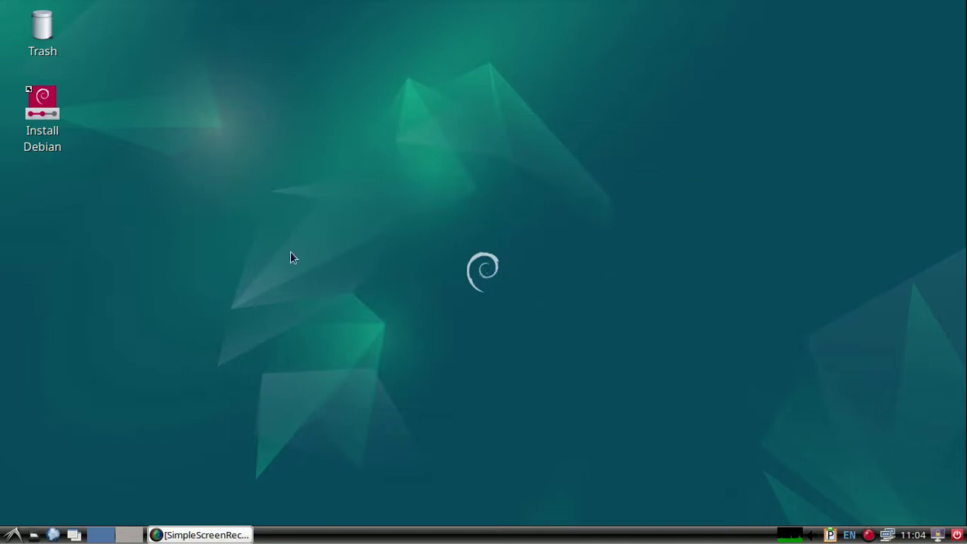
click(13, 535)
mouse_move(58, 344)
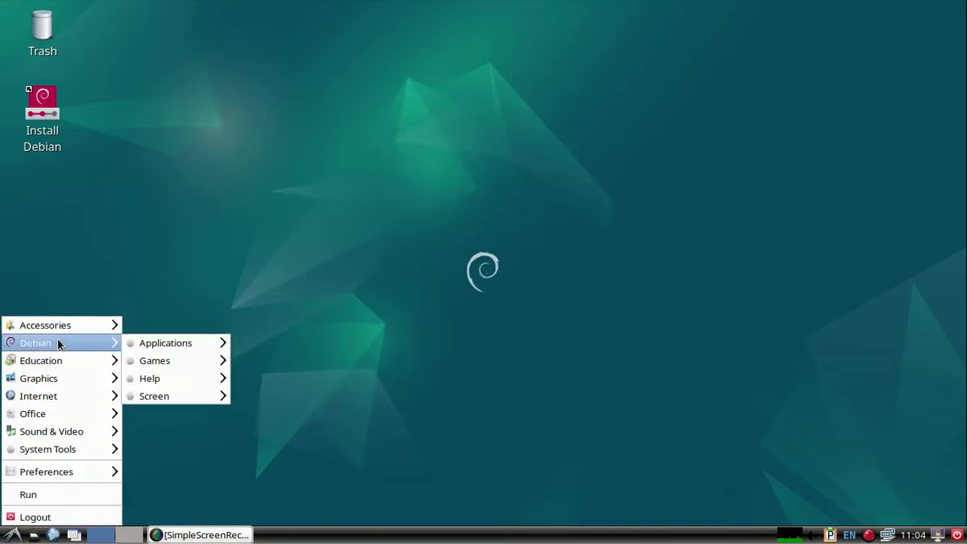
click(213, 216)
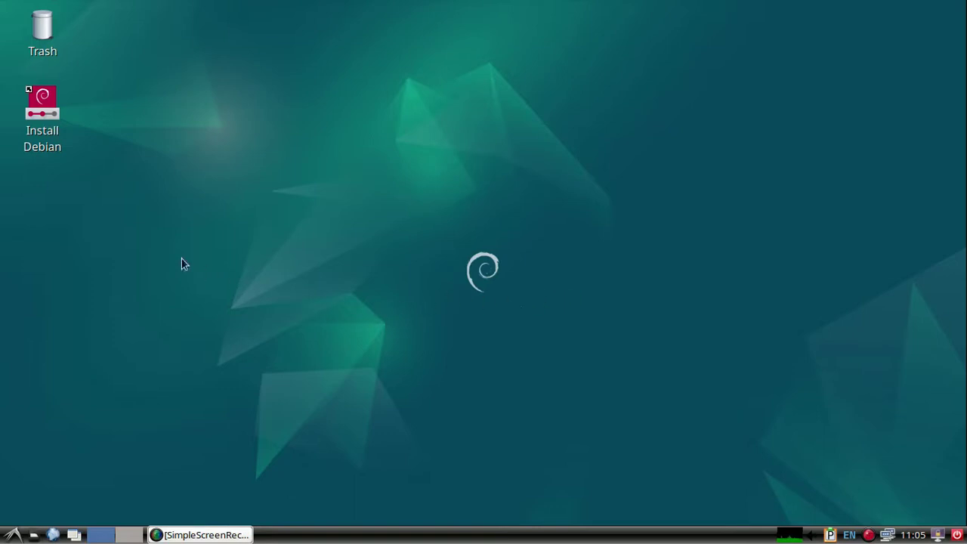
Launch the Debian installer from the desktop and set its language to português (Brasil)
right_click(41, 108)
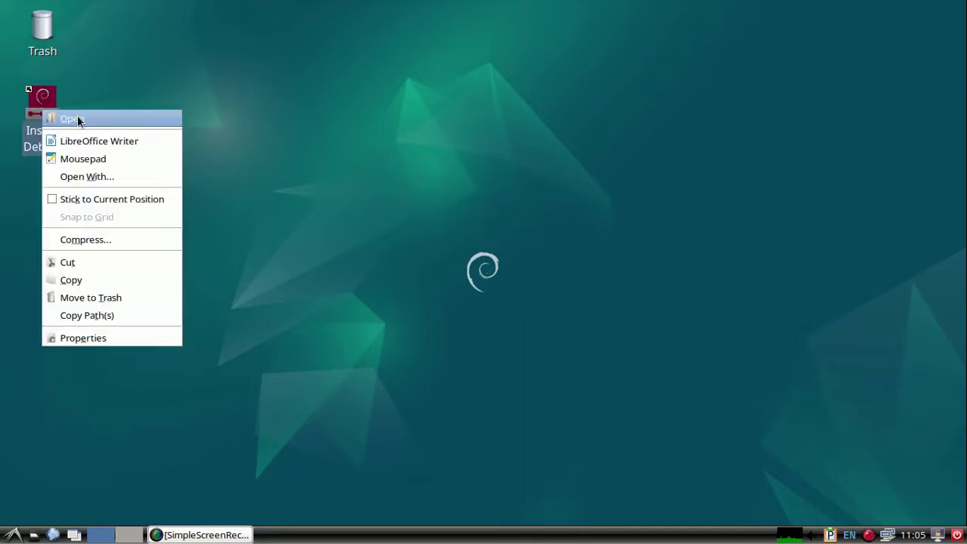
click(77, 121)
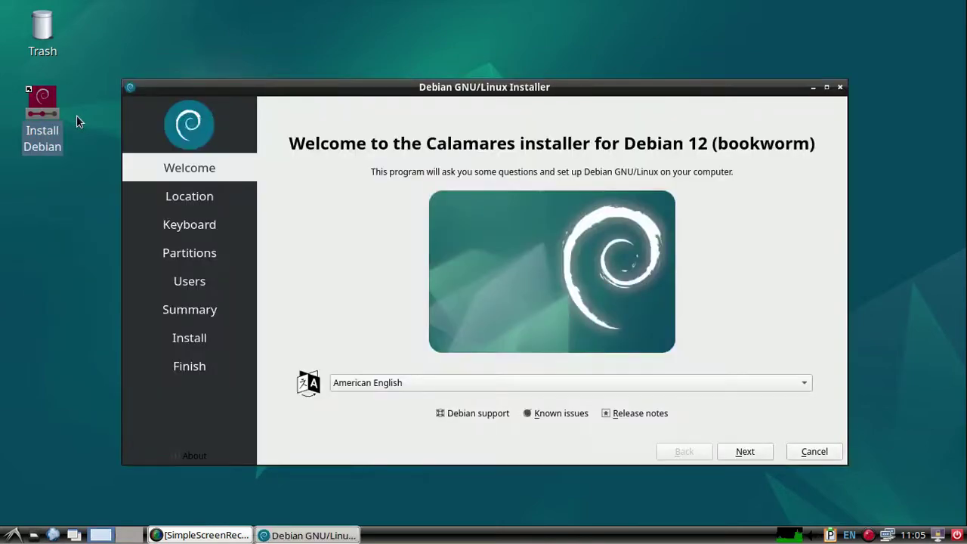
click(532, 385)
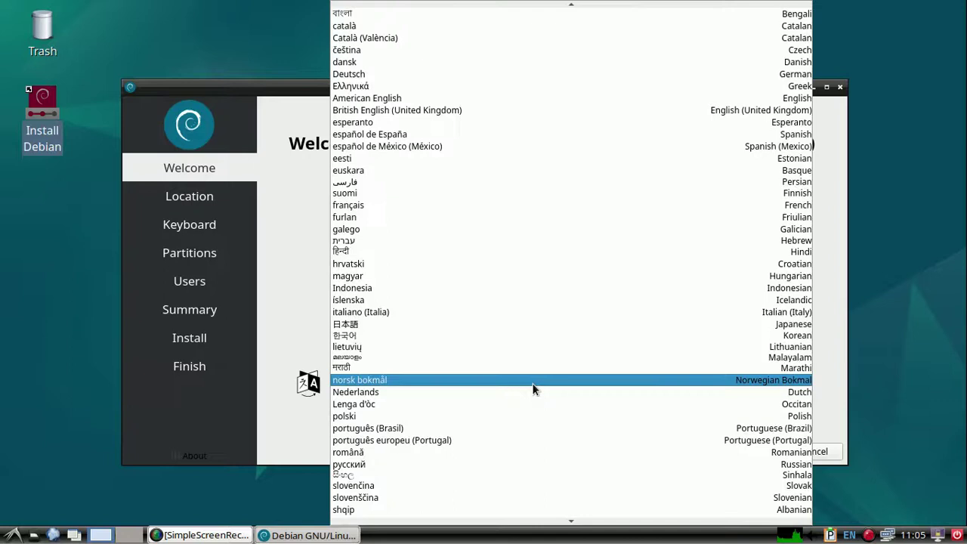
click(511, 428)
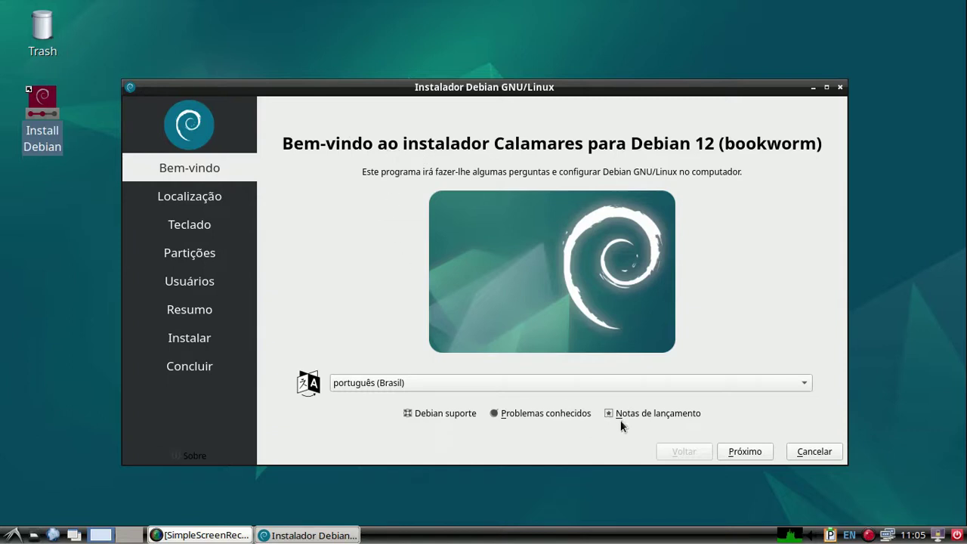
Continue to the installer's location page and set the time zone to America, Sao Paulo
click(744, 451)
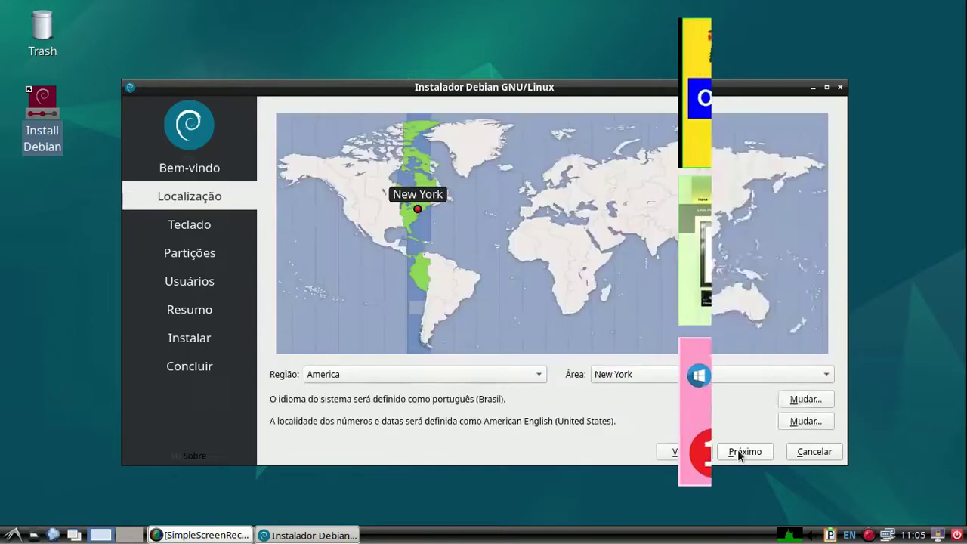
click(453, 308)
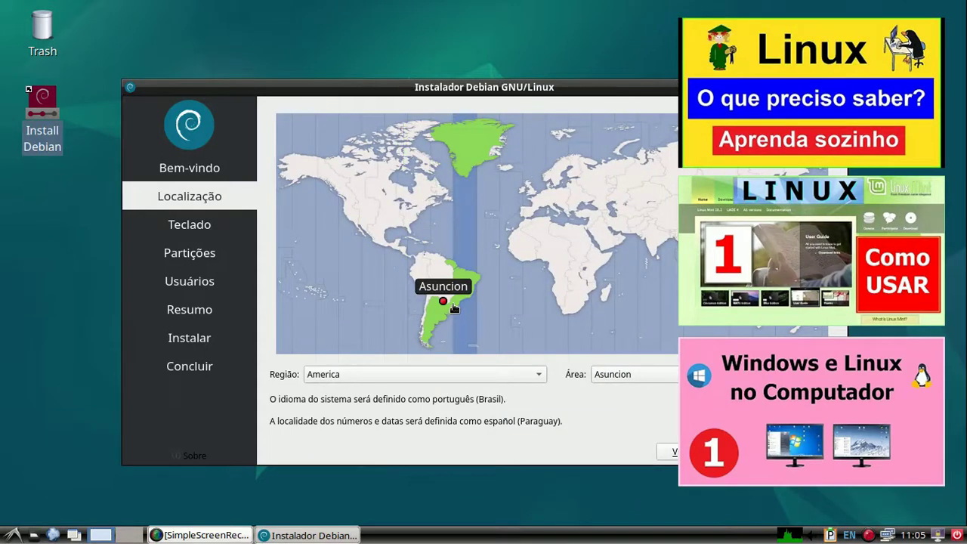
click(458, 299)
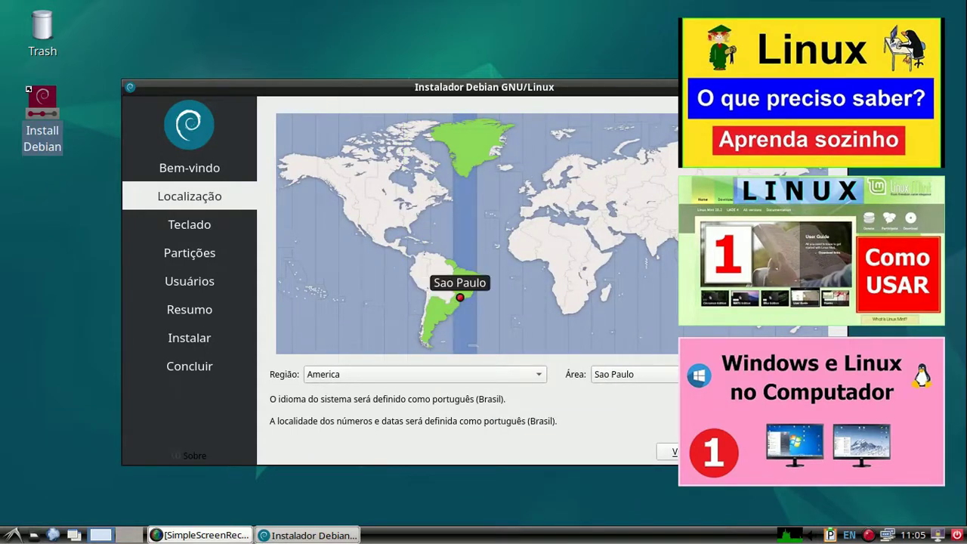
Continue to the keyboard page, test the layout by entering "ççç", and proceed to the partitions page
click(744, 451)
click(514, 428)
text(ççç)
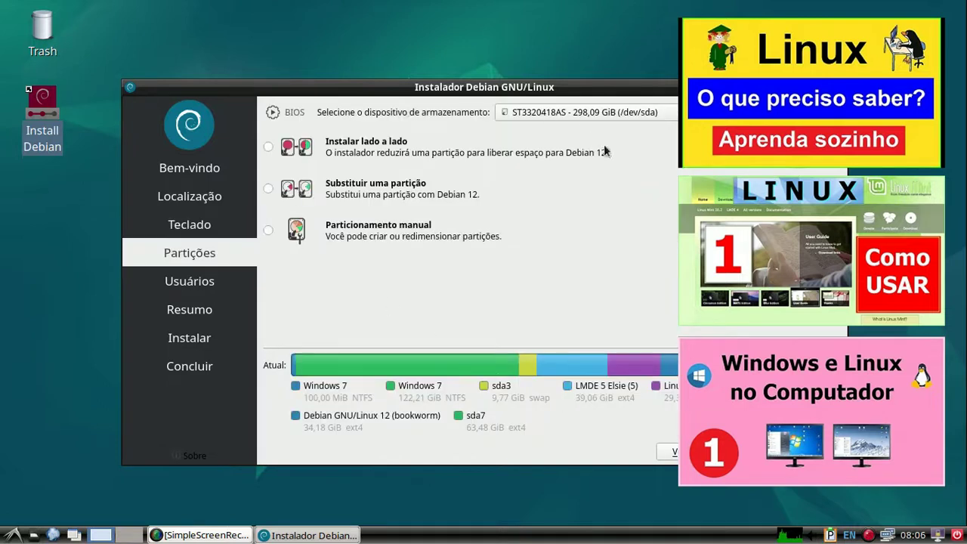
Move the installer window aside, choose manual partitioning, look over the disk's current partitions, and continue to the partition table
drag(575, 92, 468, 85)
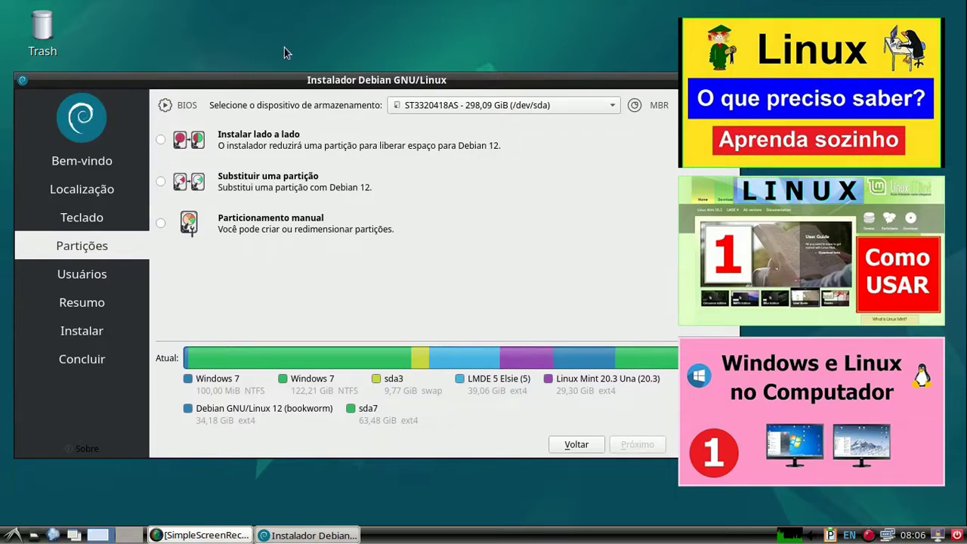
click(160, 223)
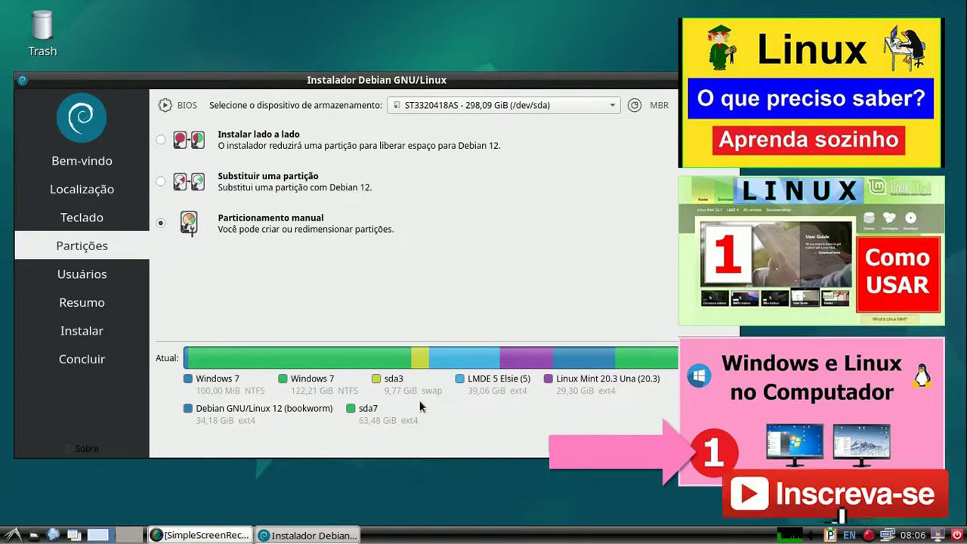
mouse_move(462, 368)
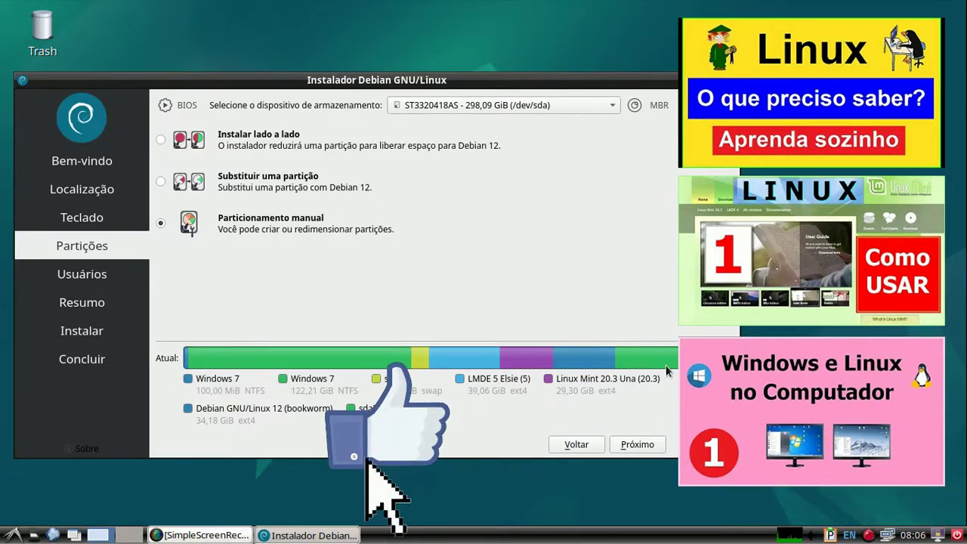
mouse_move(249, 421)
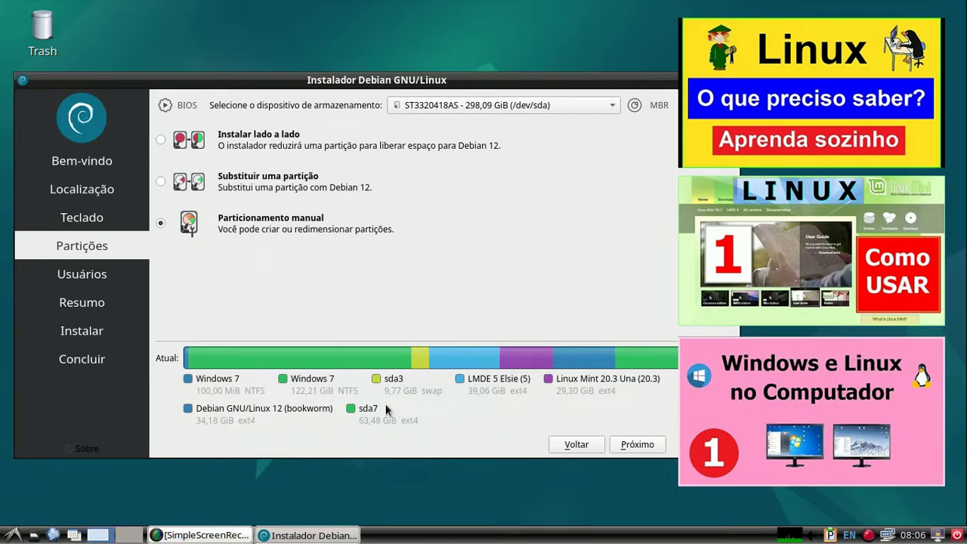
click(632, 441)
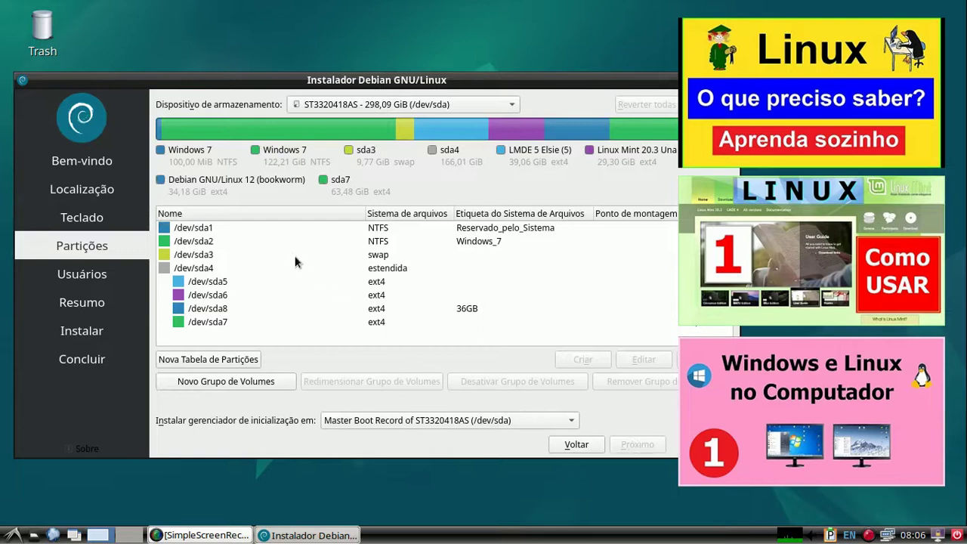
Examine partitions /dev/sda1, /dev/sda3, /dev/sda5 and /dev/sda7 in the installer's partition table, and cancel the installation, confirming the cancellation
click(262, 228)
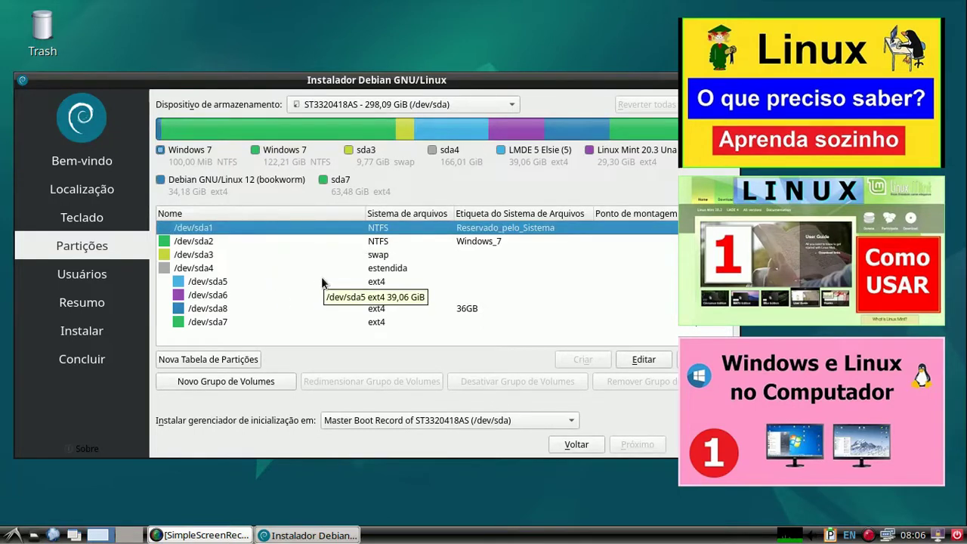
click(231, 251)
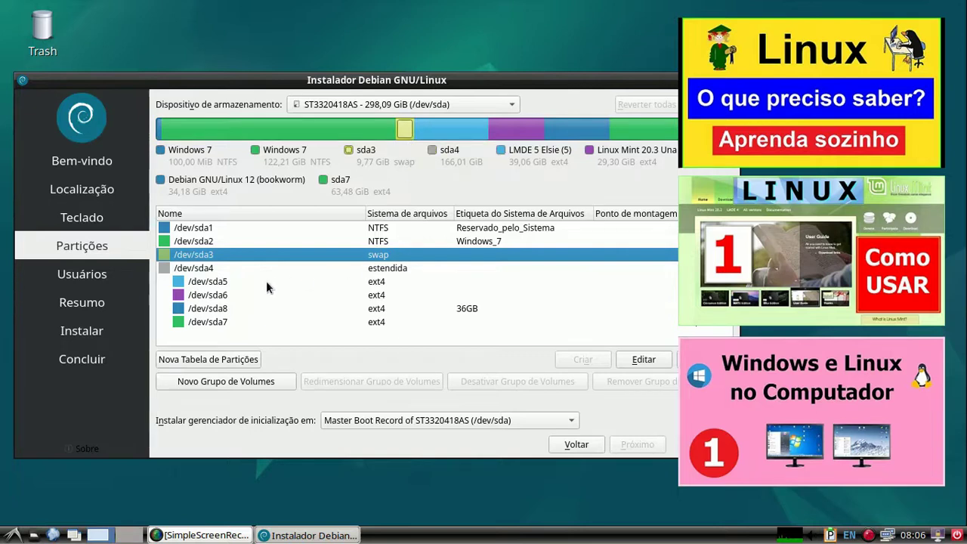
click(218, 285)
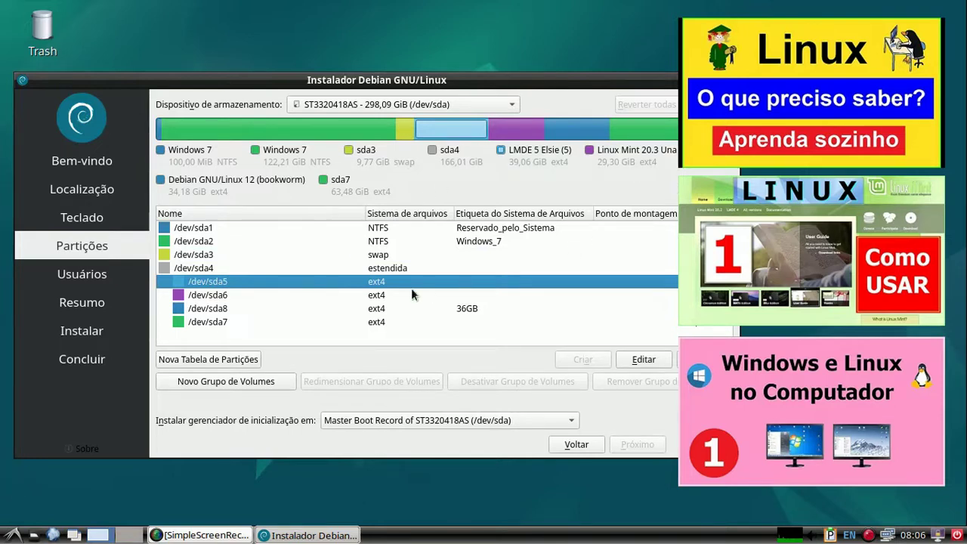
click(243, 324)
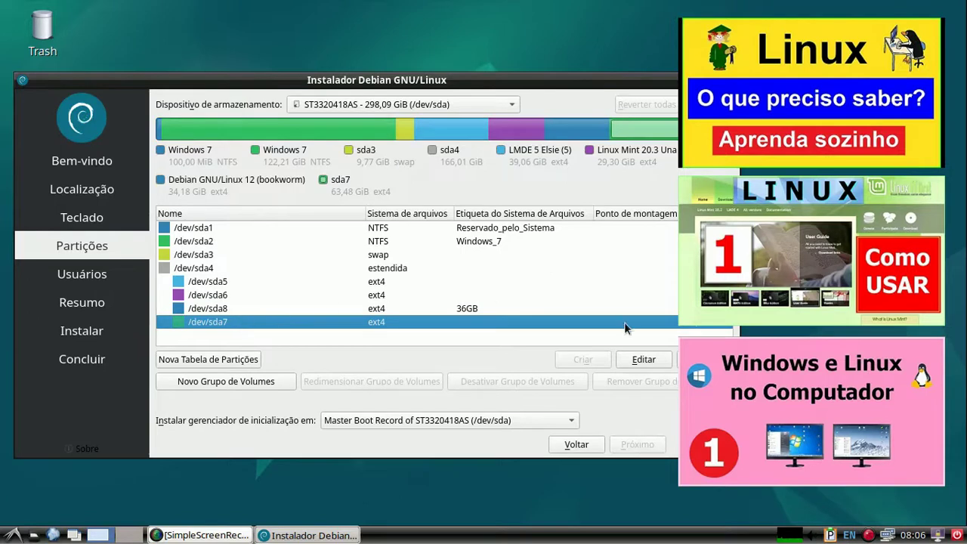
click(701, 444)
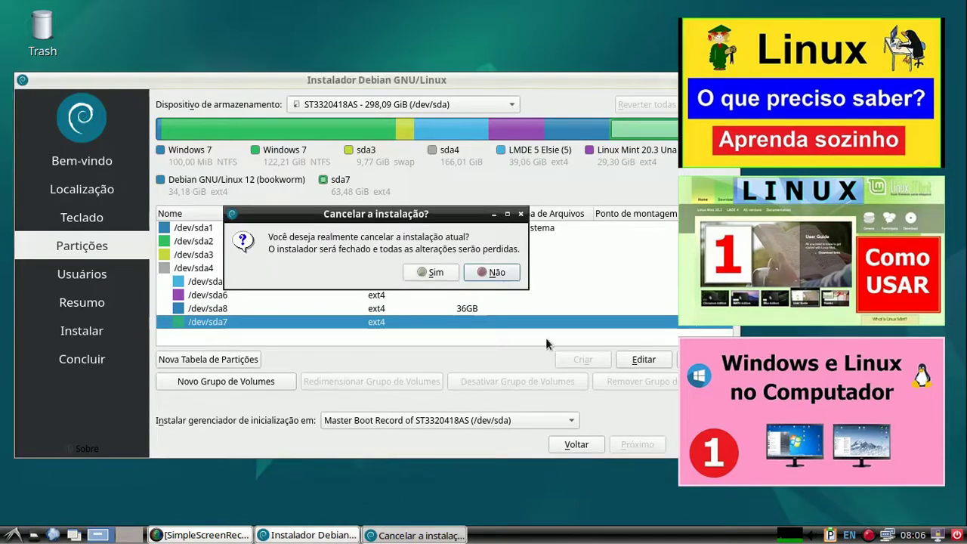
click(435, 272)
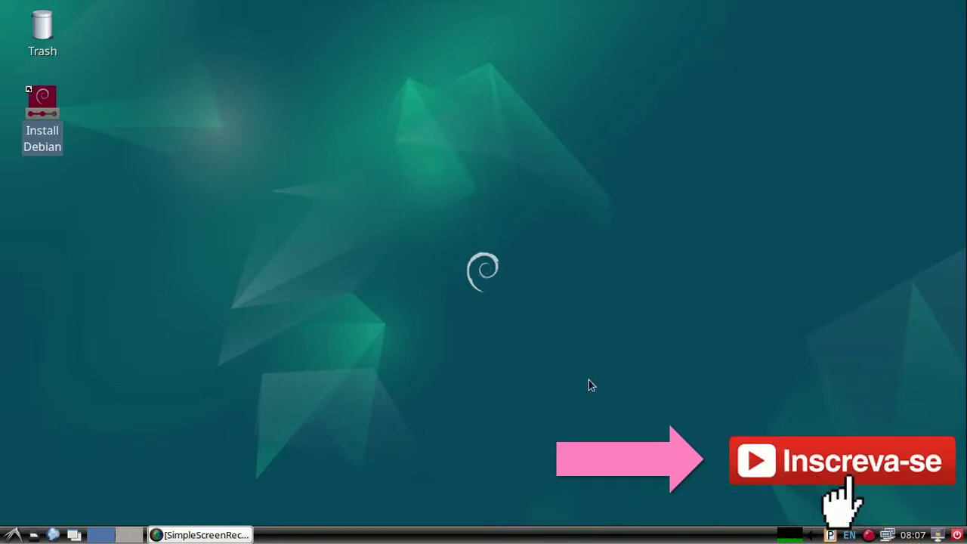
Switch to SimpleScreenRecorder and save the running screen recording
click(220, 529)
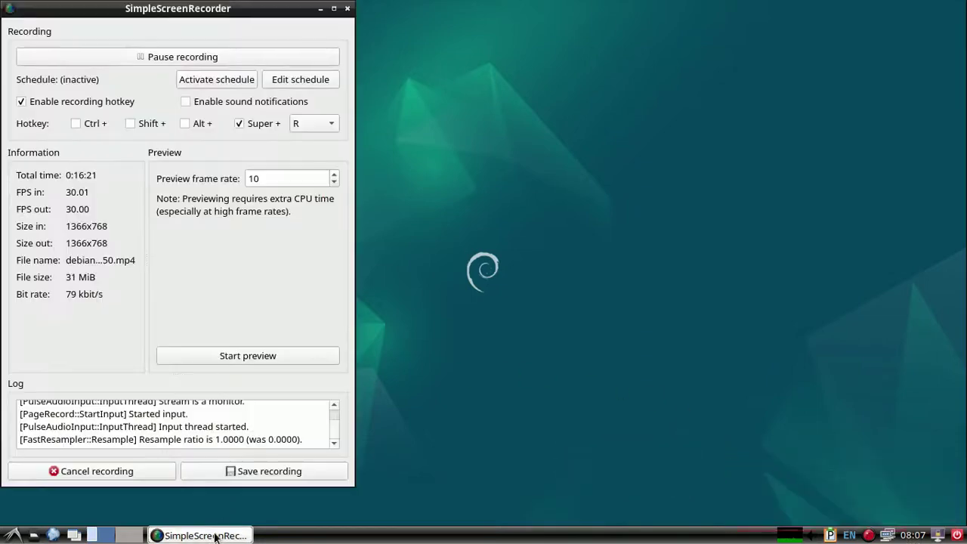
click(279, 471)
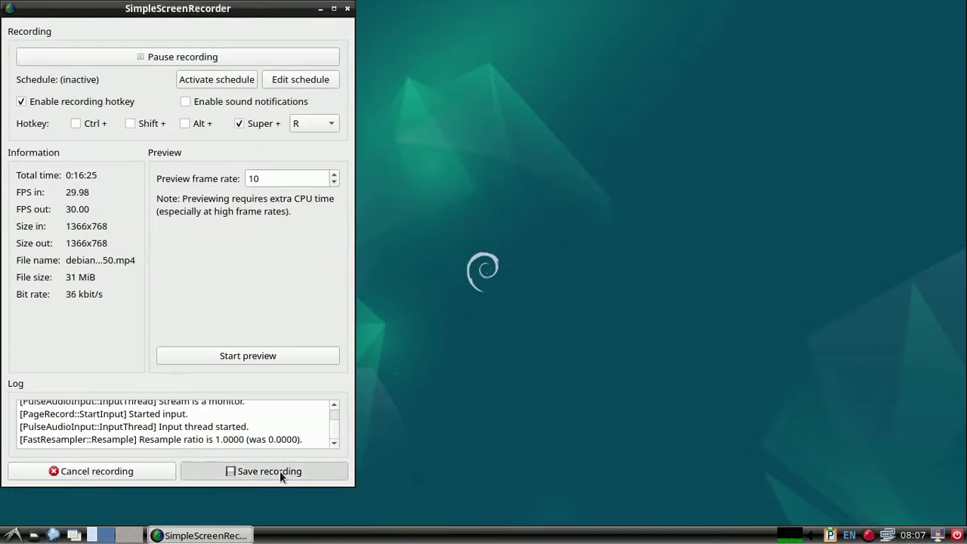